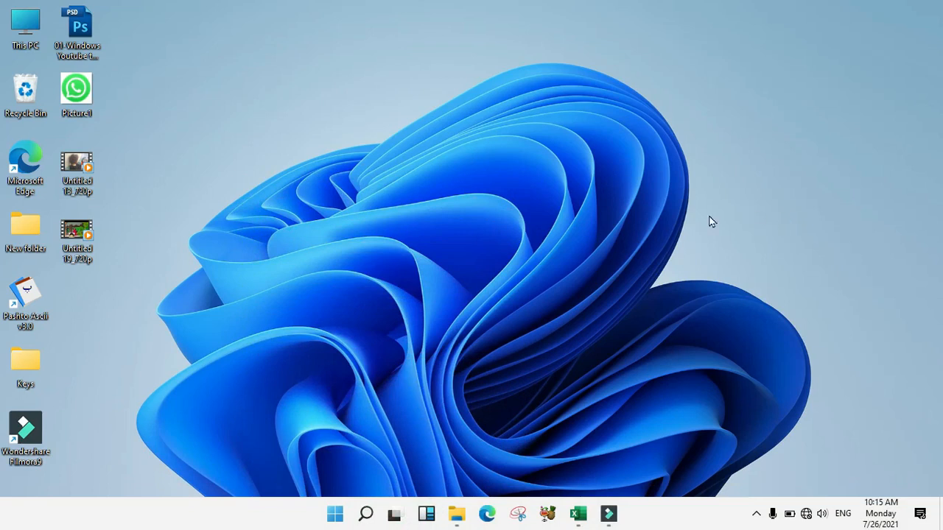
Bring up the Tast File workbook with its ID, Name, Post, Salary and Bonus table in Excel
left_click(578, 513)
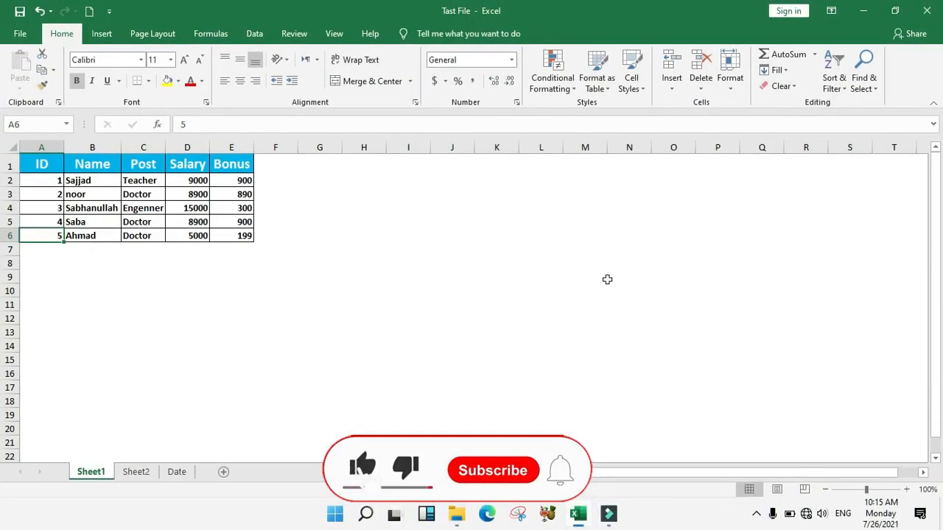
Browse the Conditional Formatting menu, then apply and undo a yellow fill on Bonus cells E2:E6
left_click(572, 86)
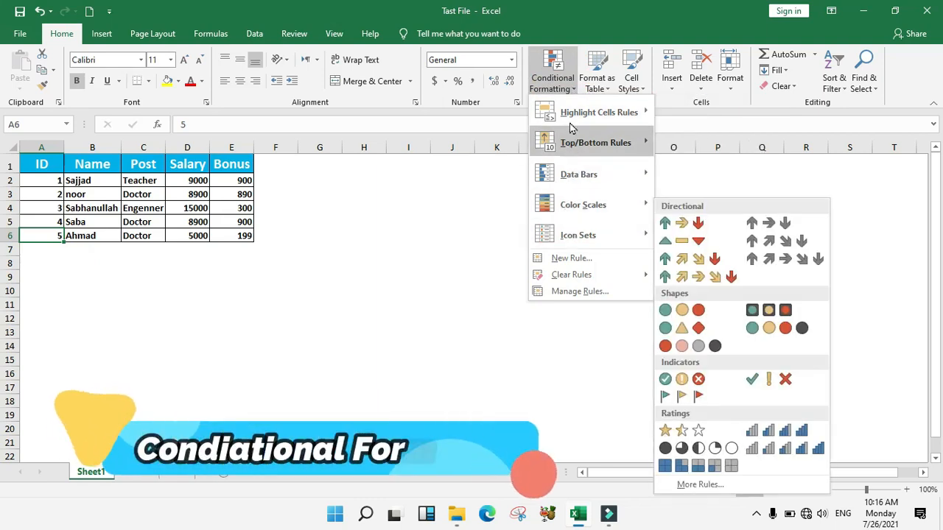
mouse_move(571, 117)
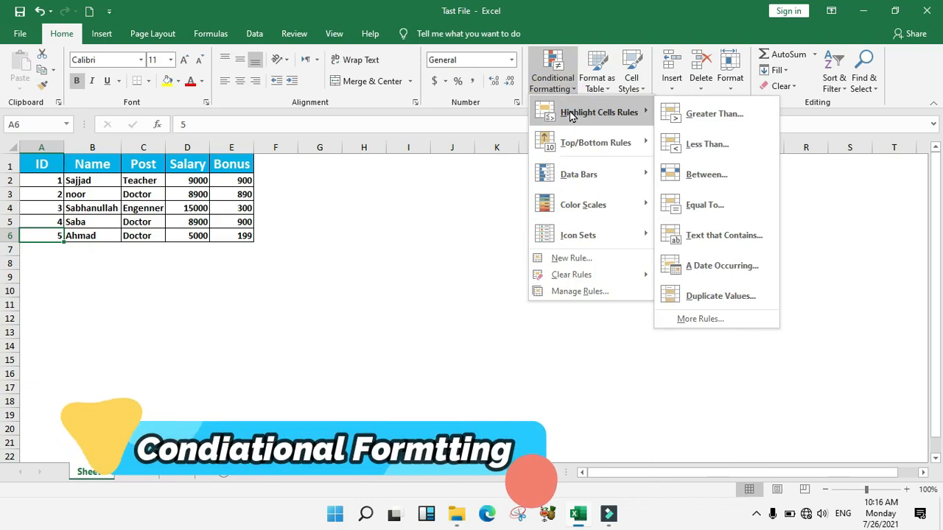
left_click(291, 214)
left_click_drag(231, 181, 237, 236)
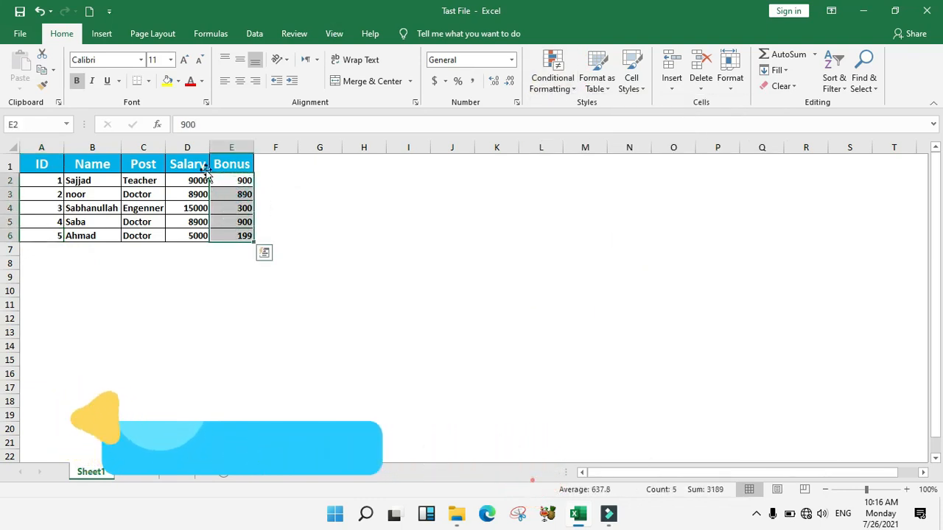
left_click(167, 81)
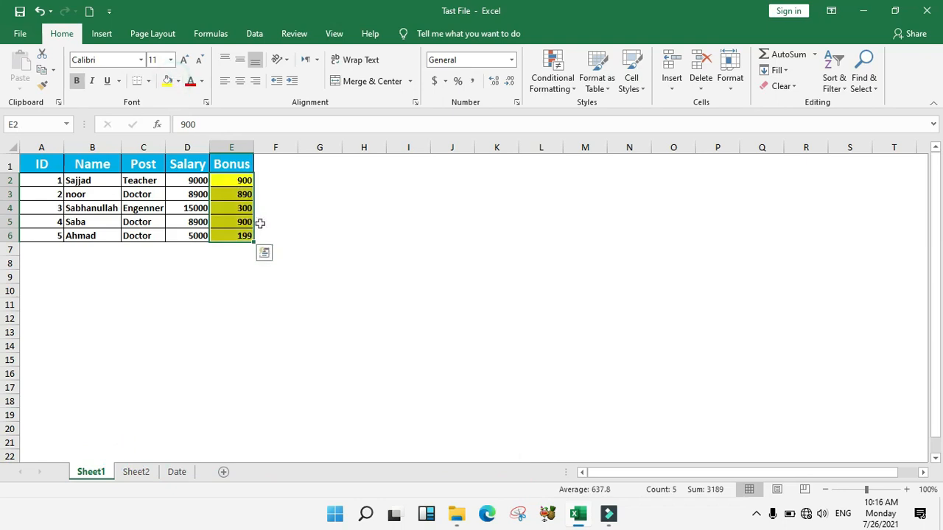
key("ctrl+z")
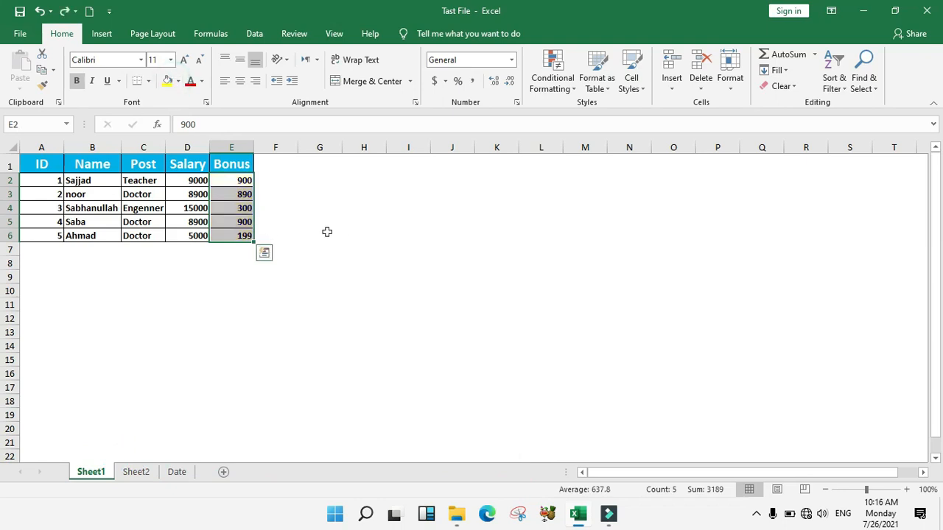
Reselect E2:E6 and browse the Conditional Formatting options again
left_click_drag(236, 180, 235, 231)
left_click(552, 84)
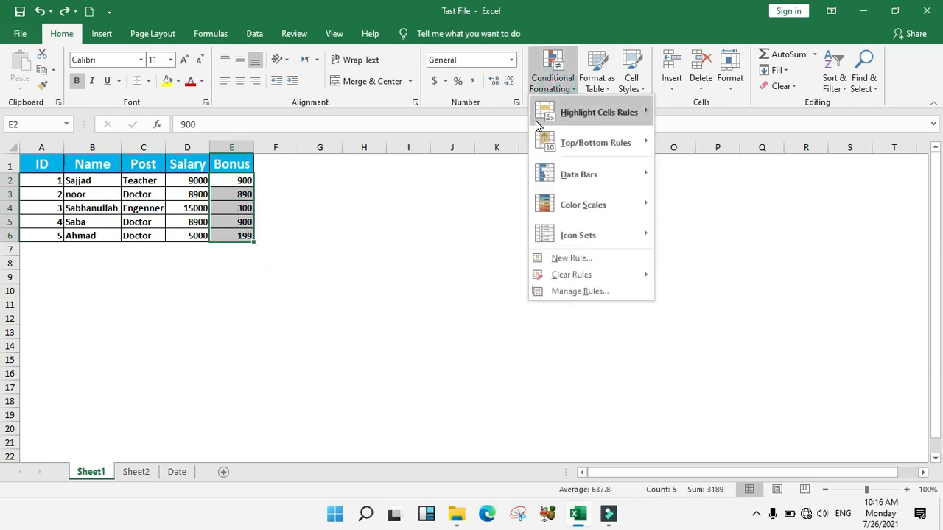
mouse_move(600, 118)
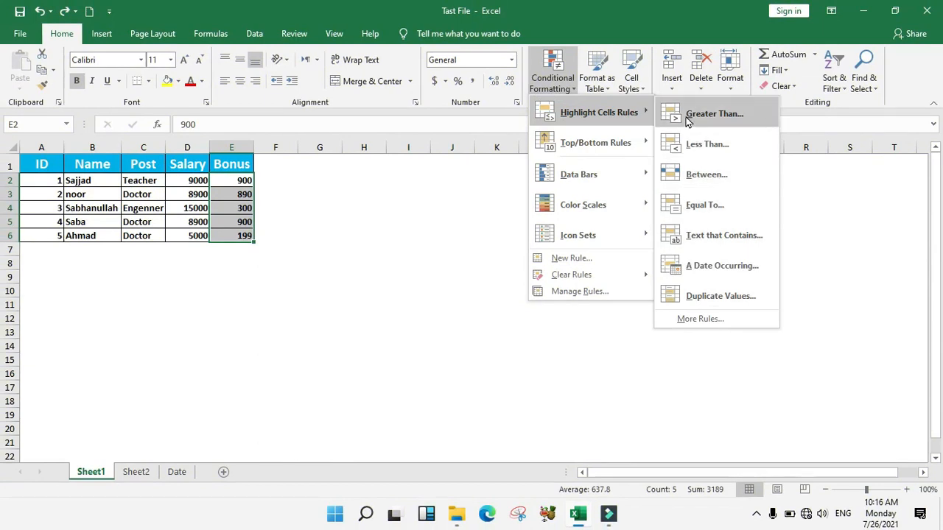
left_click(479, 245)
On Sheet2, correct the mark in B2 to 90
left_click(135, 471)
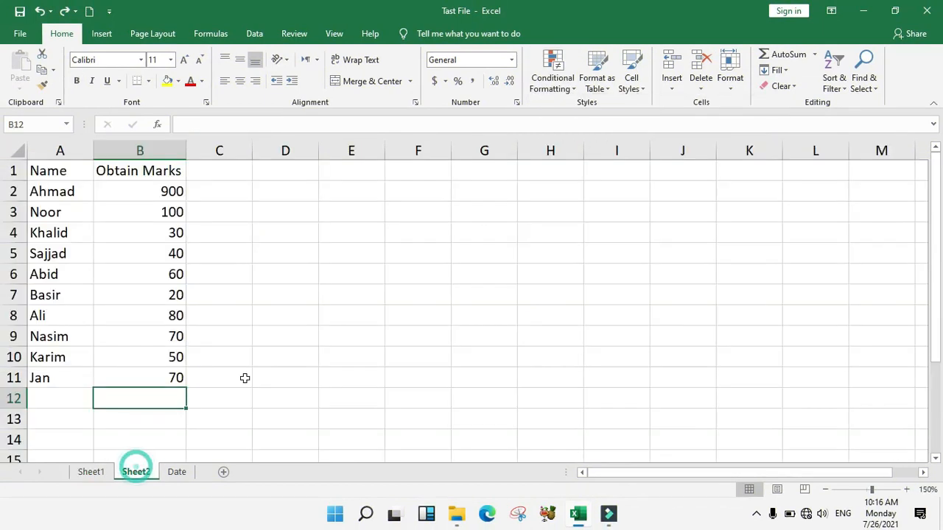
left_click_drag(63, 169, 59, 378)
left_click_drag(162, 170, 153, 373)
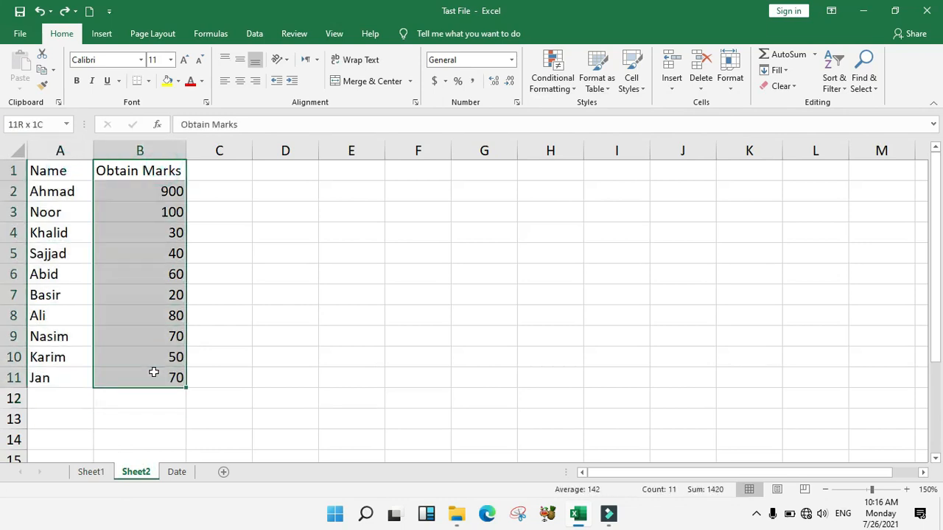
left_click_drag(141, 188, 148, 324)
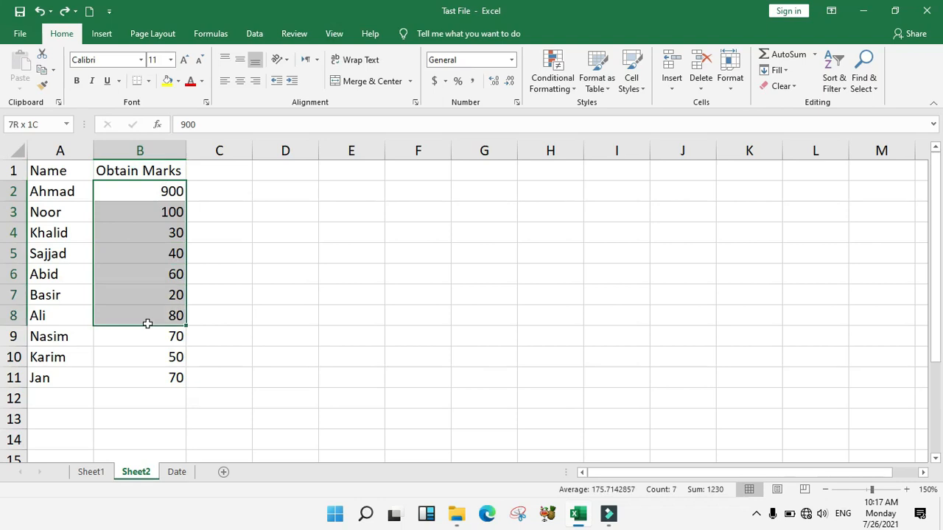
left_click(162, 190)
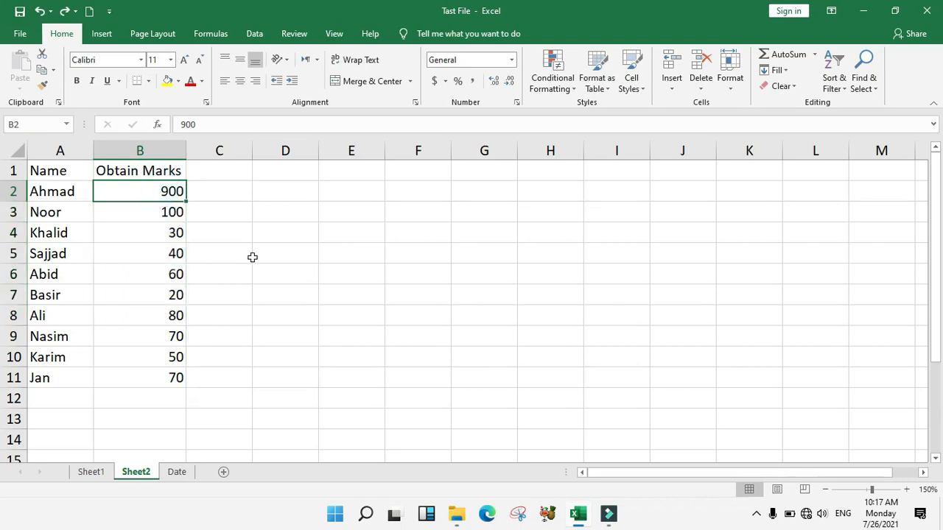
type("90")
key("Return")
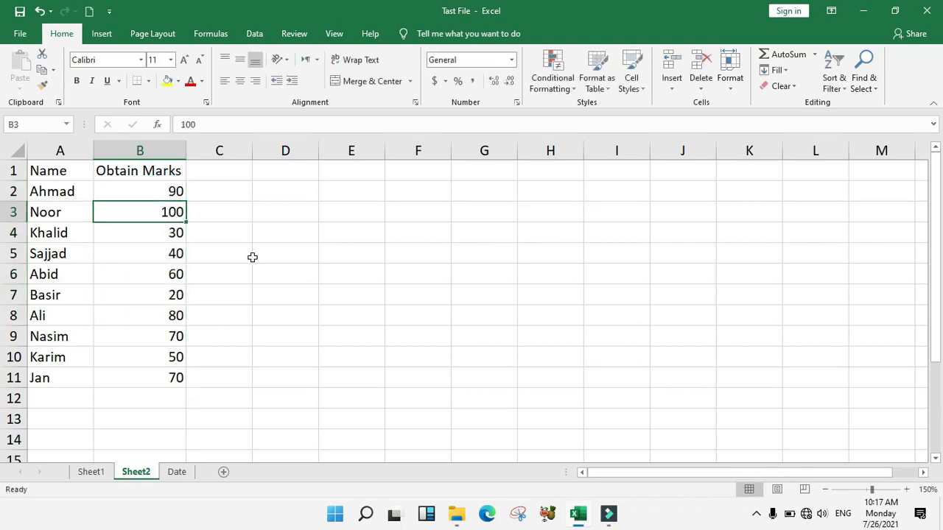
Start a Greater Than highlight rule on marks B2:B11 with threshold 50
left_click_drag(164, 192, 158, 379)
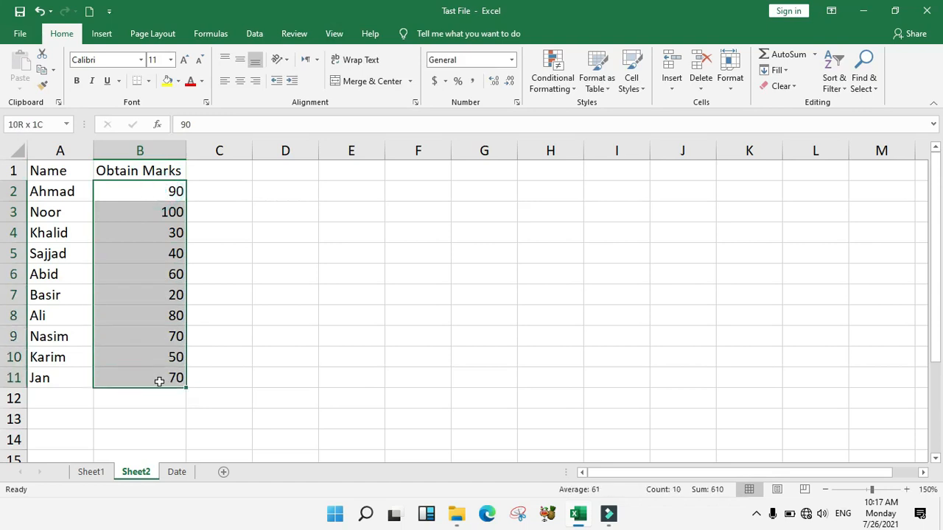
left_click(552, 77)
mouse_move(598, 112)
left_click(725, 116)
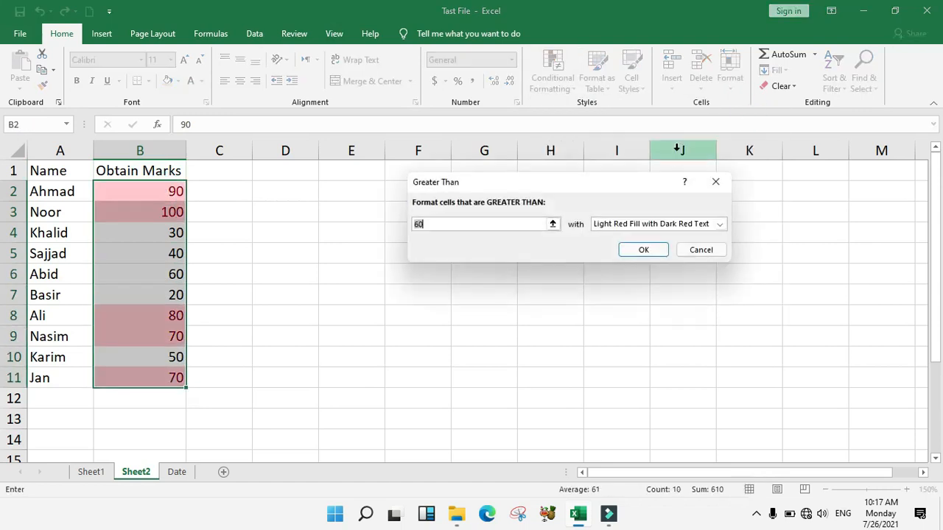
left_click_drag(490, 183, 519, 203)
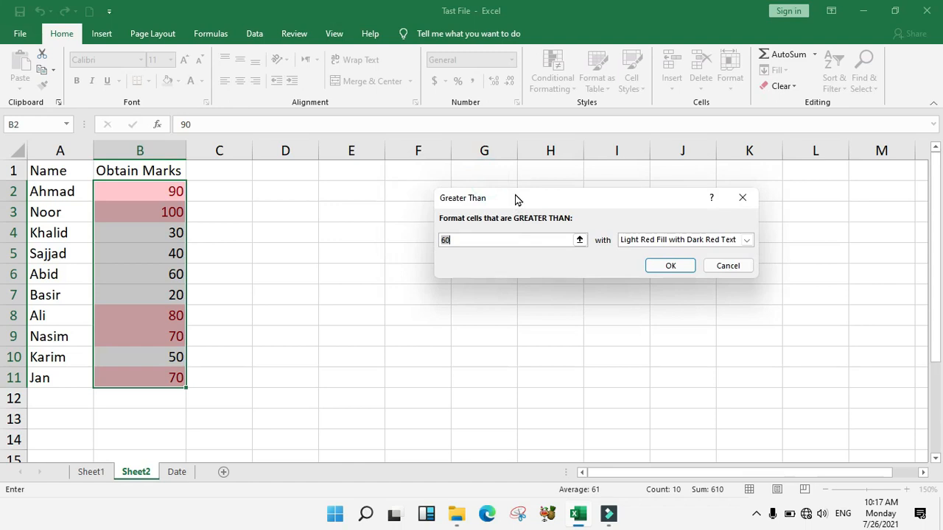
type("80")
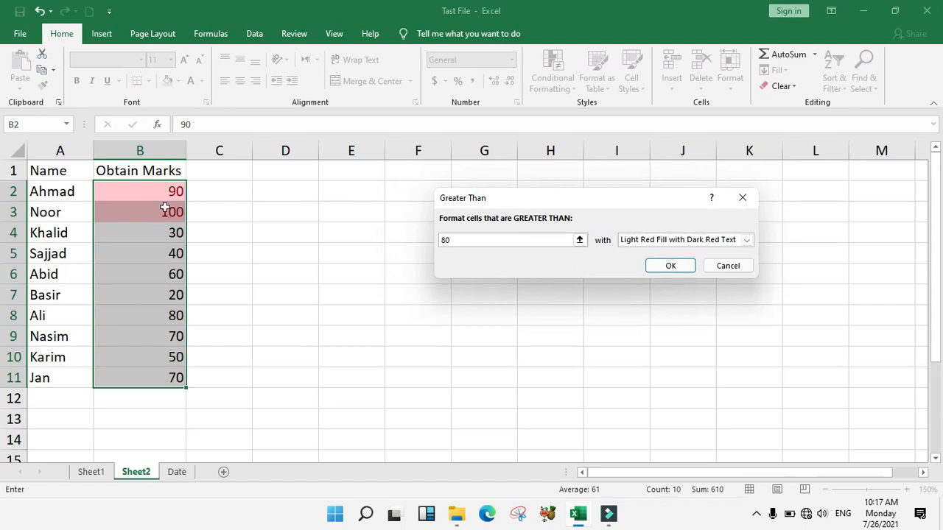
key("BackSpace")
key("BackSpace")
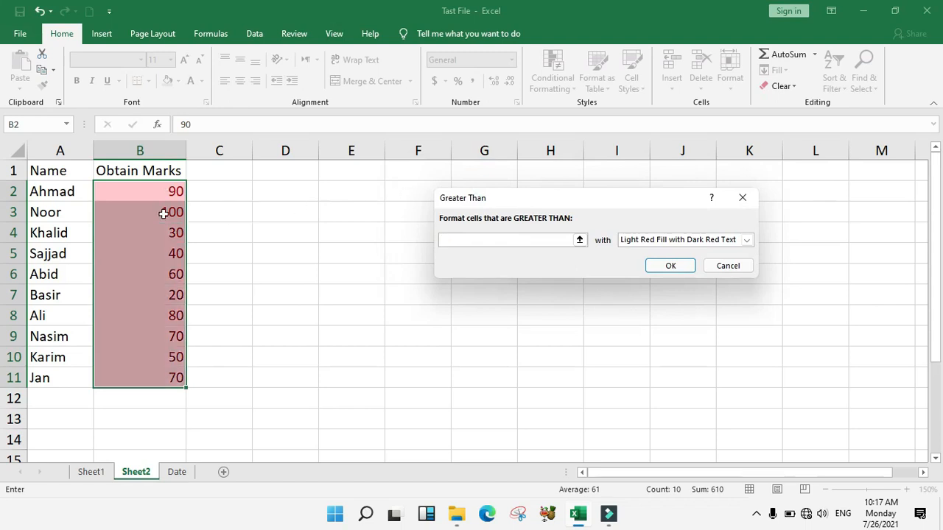
type("50")
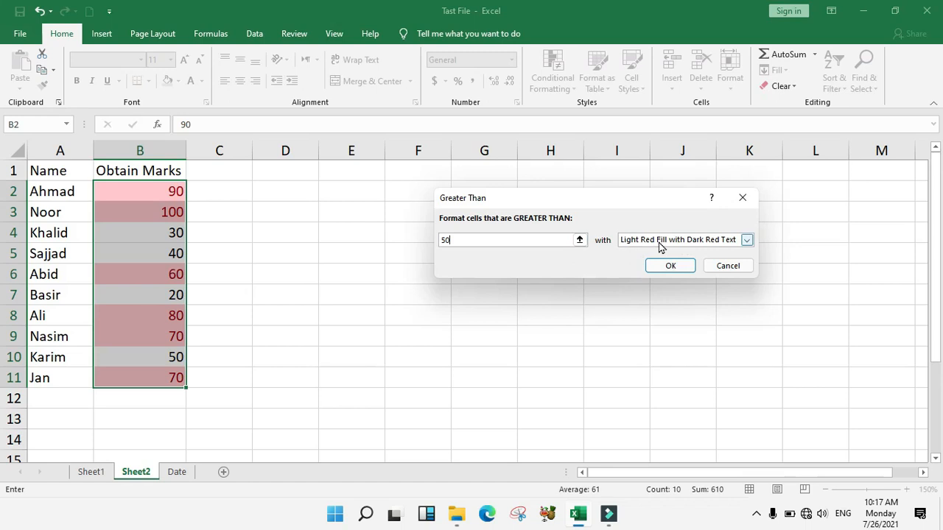
Preview yellow, green, light red fill, red text and red border formats for the rule
left_click(721, 244)
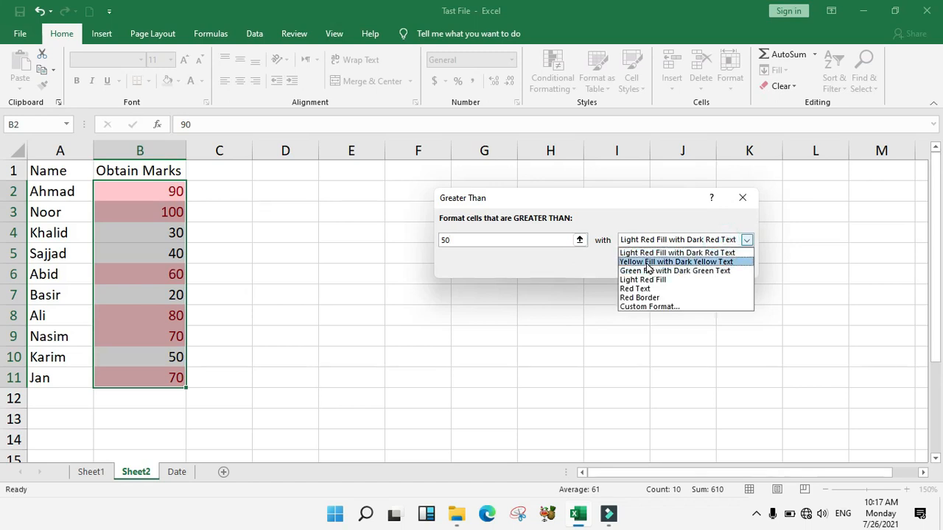
left_click(647, 262)
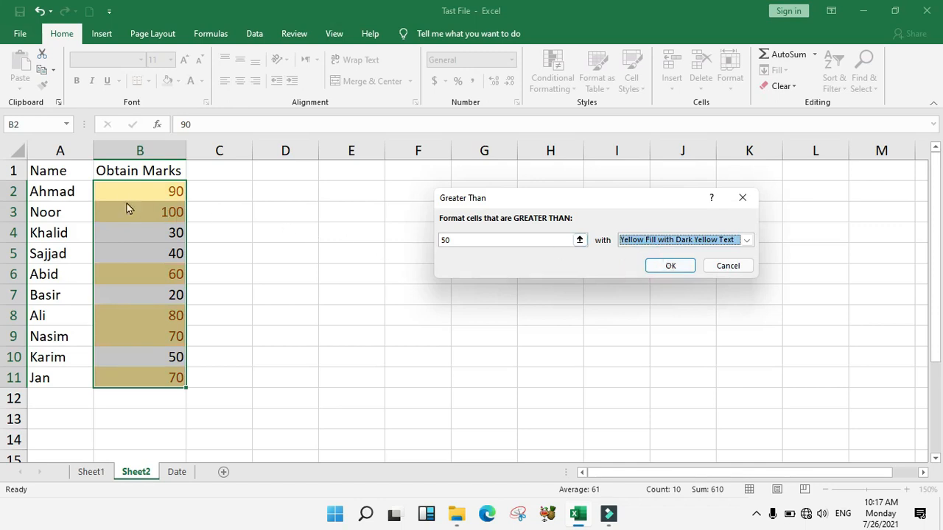
left_click(630, 240)
left_click(635, 272)
left_click(648, 241)
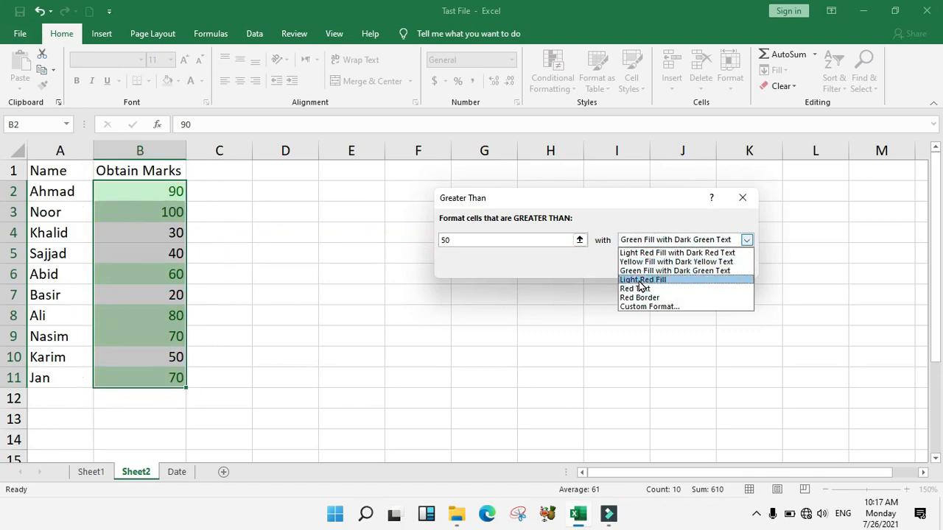
left_click(640, 282)
left_click(648, 239)
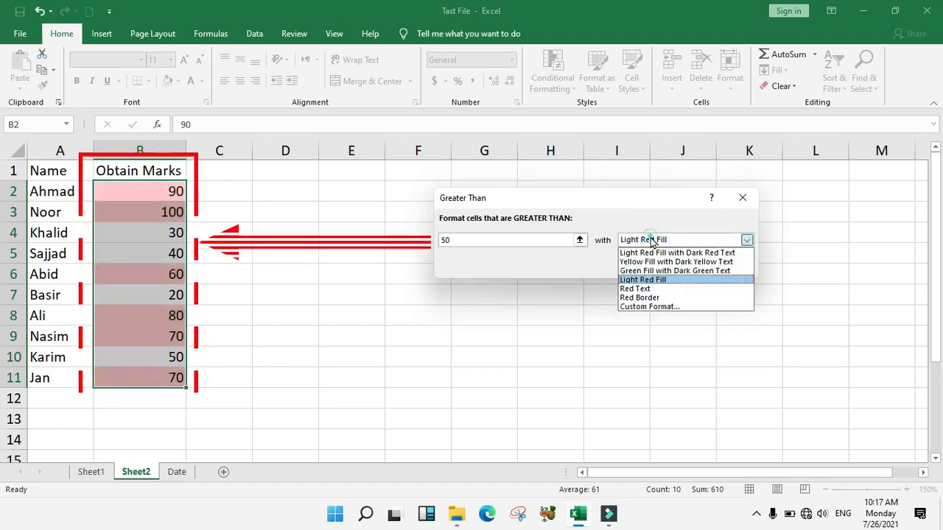
left_click(641, 289)
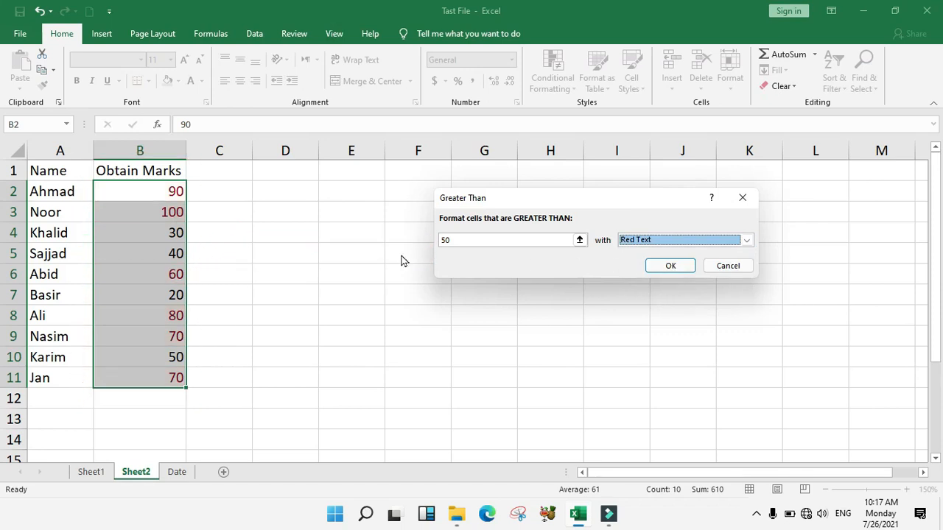
left_click(648, 242)
left_click(640, 298)
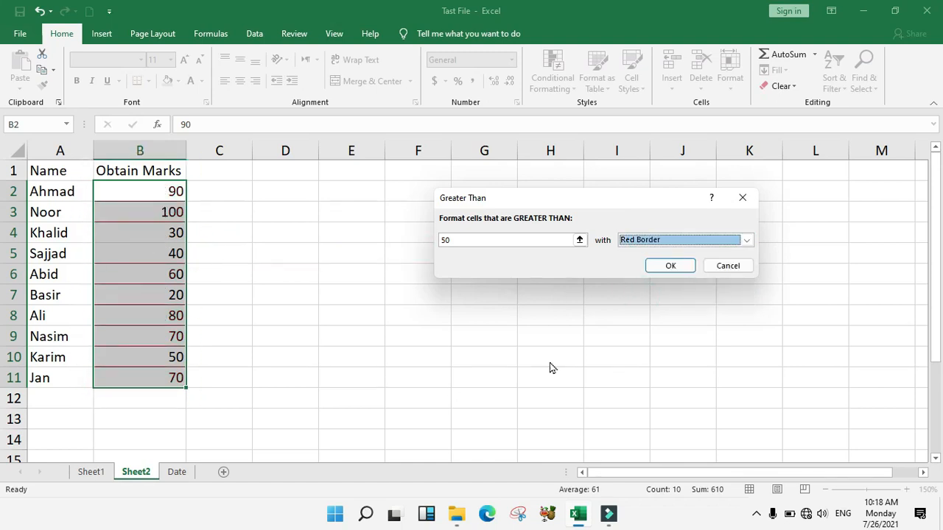
Skip Custom Format and apply the rule with Light Red Fill with Dark Red Text
left_click(651, 241)
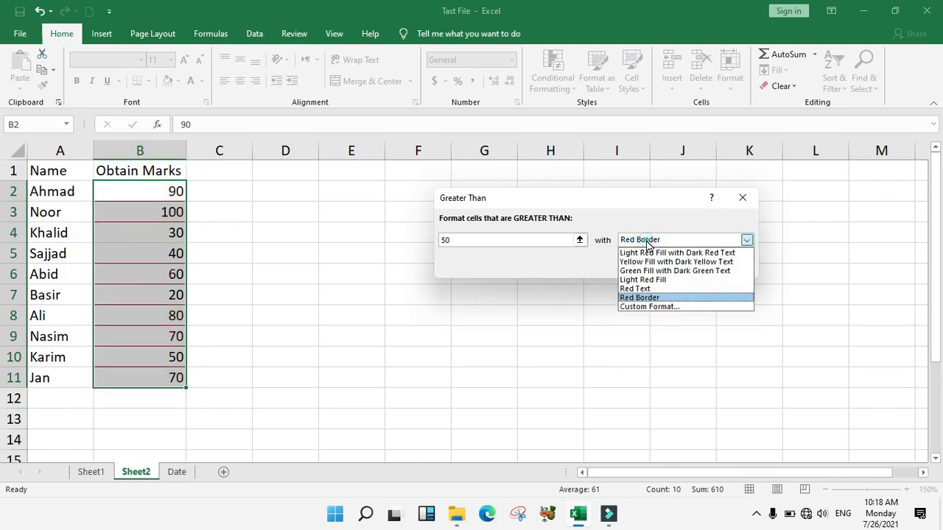
left_click(662, 309)
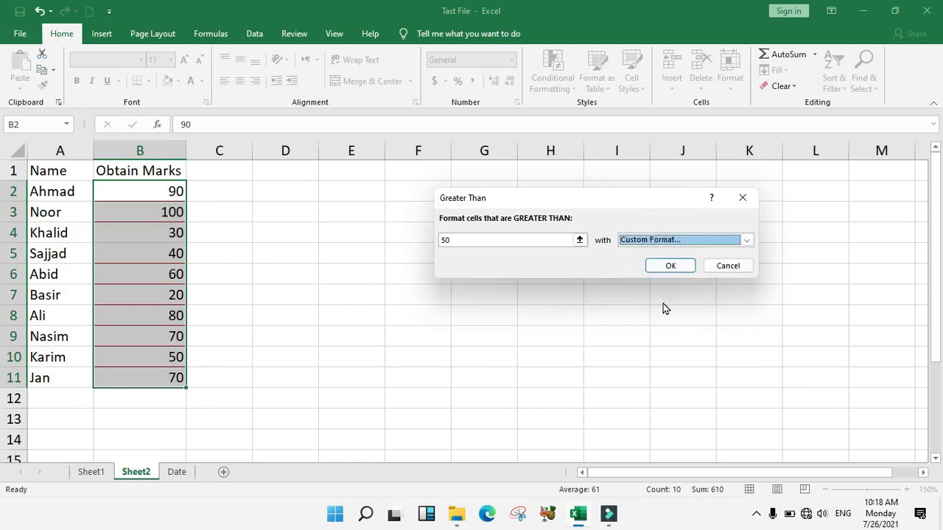
left_click(721, 358)
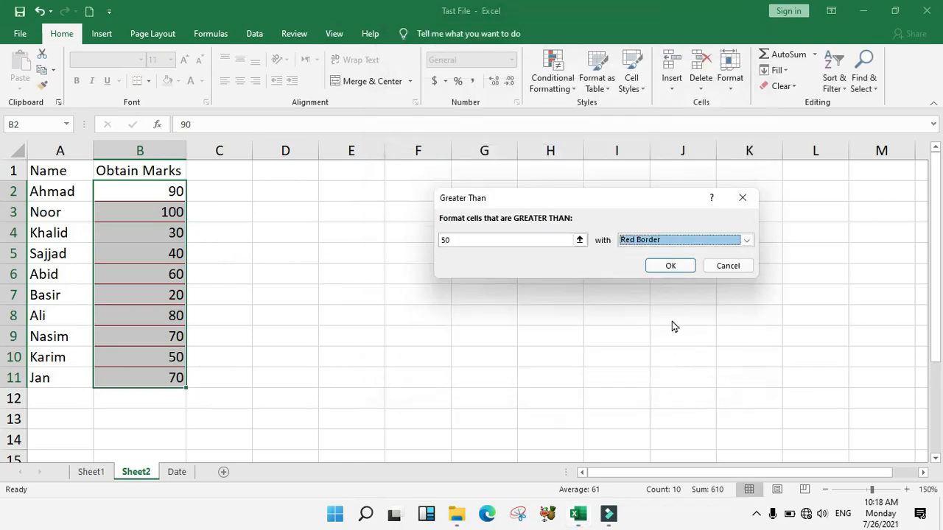
left_click(645, 243)
left_click(648, 243)
left_click(649, 243)
left_click(648, 251)
left_click(667, 265)
Clear the greater-than-50 rule from the selected marks B2:B11
left_click(229, 254)
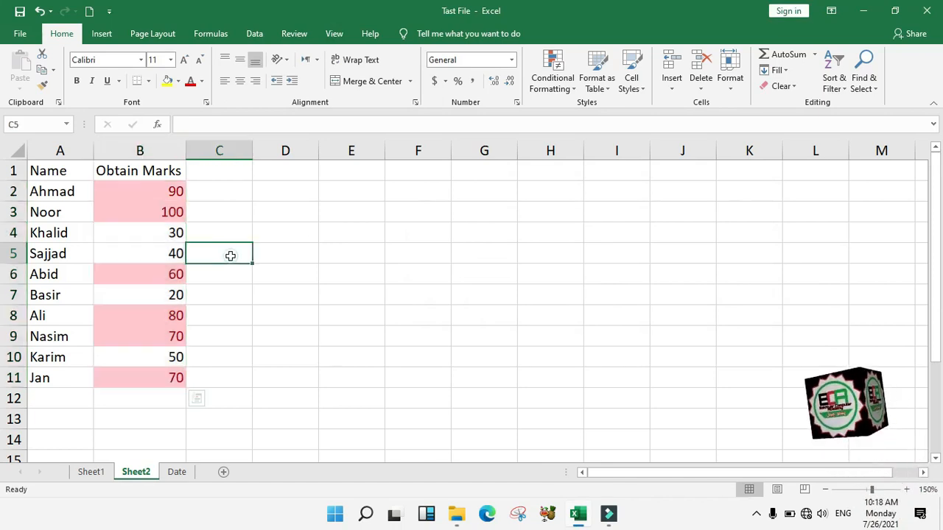
left_click_drag(152, 190, 139, 376)
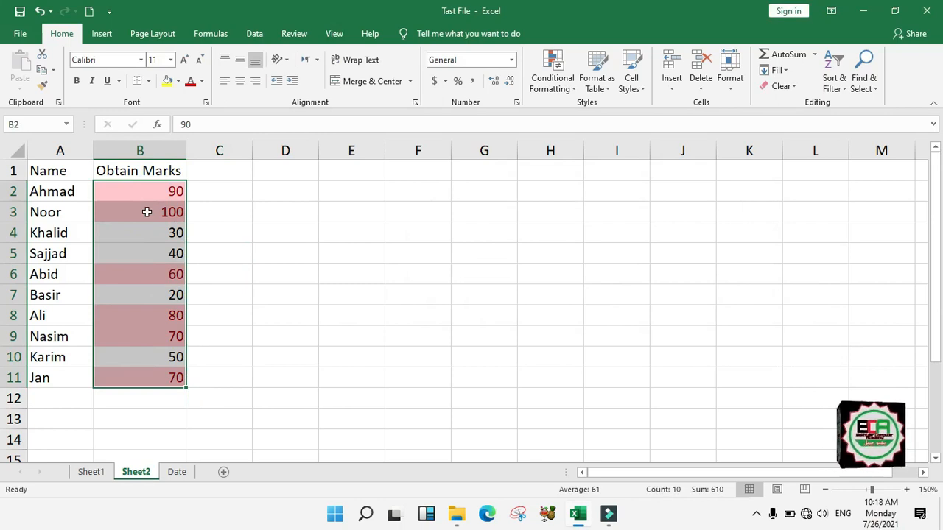
left_click(574, 89)
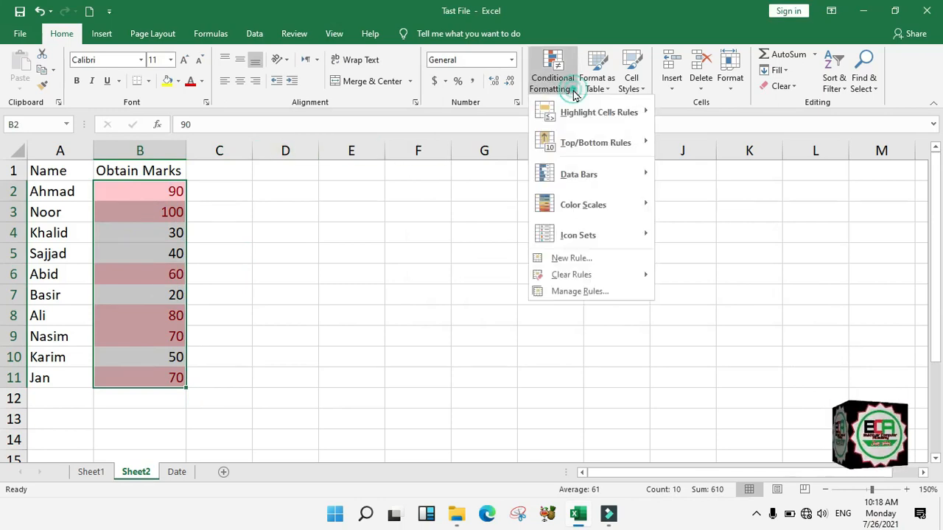
mouse_move(576, 118)
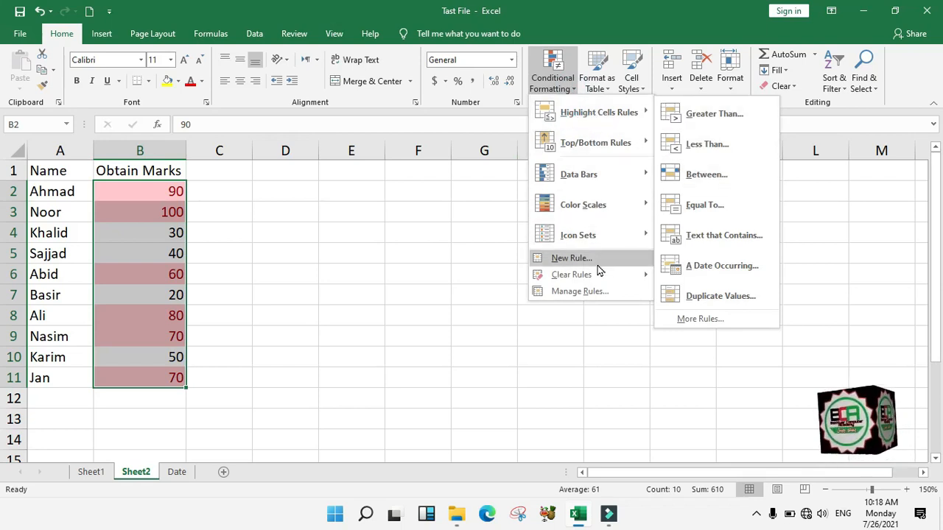
mouse_move(571, 278)
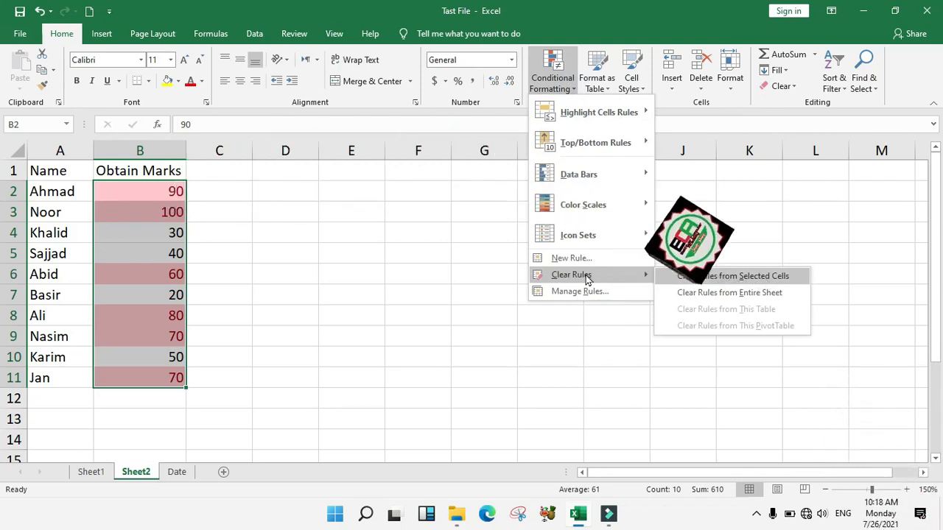
left_click(700, 277)
left_click(552, 74)
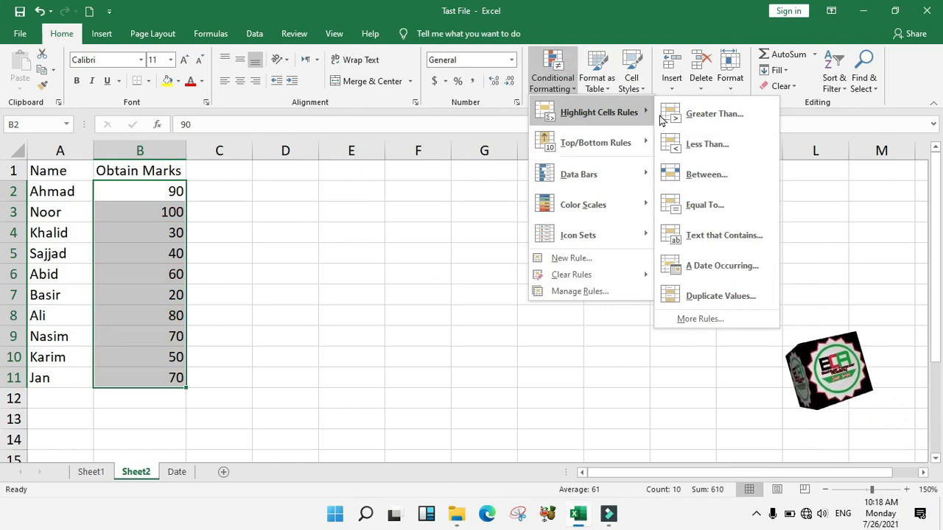
Start a Less Than highlight rule on the marks with threshold 70
left_click(701, 154)
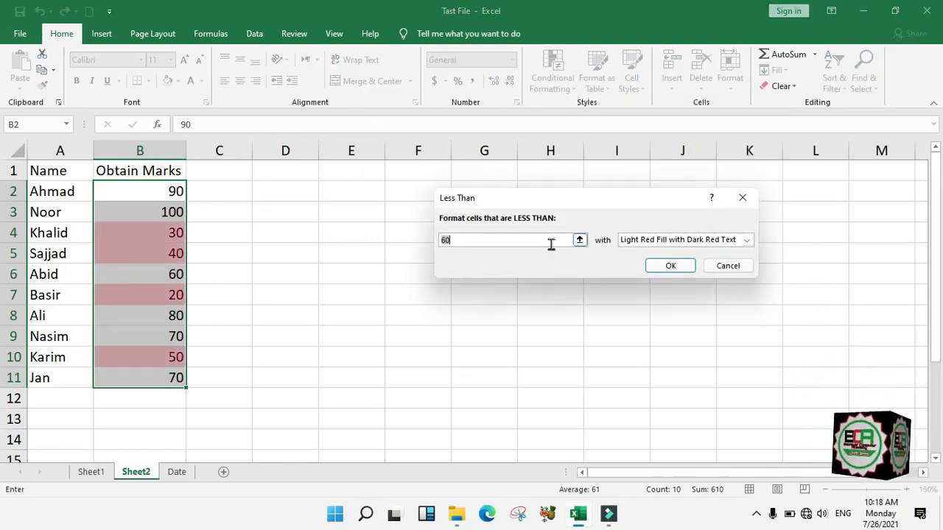
left_click_drag(521, 199, 530, 222)
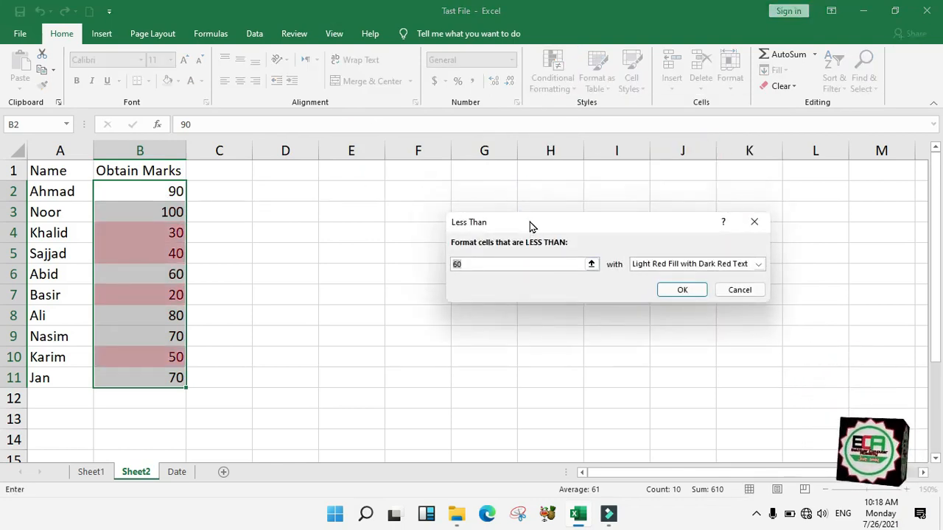
type("50")
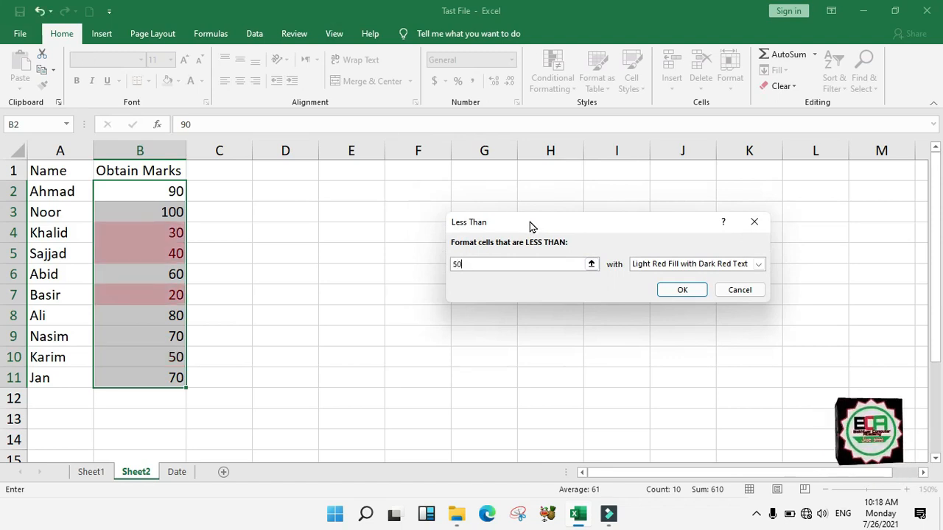
key("BackSpace")
key("BackSpace")
type("90")
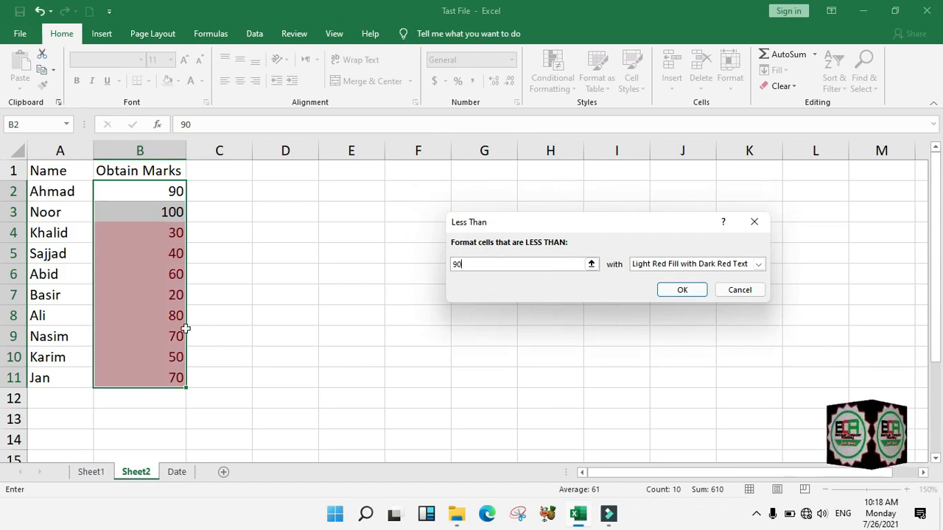
key("BackSpace")
key("BackSpace")
type("70")
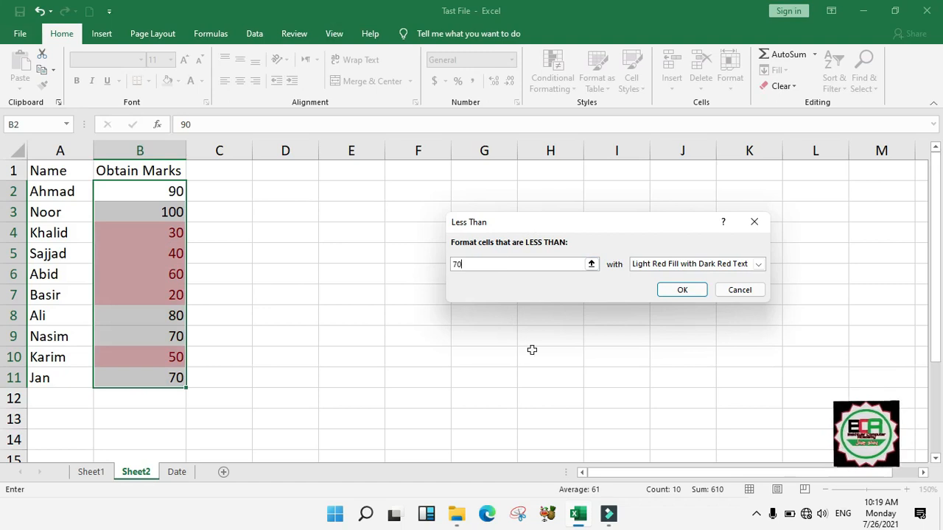
Compare green and red-text styles, then apply Light Red Fill with Dark Red Text
left_click(670, 264)
left_click(671, 293)
left_click(670, 264)
left_click(666, 313)
left_click(670, 265)
left_click(682, 278)
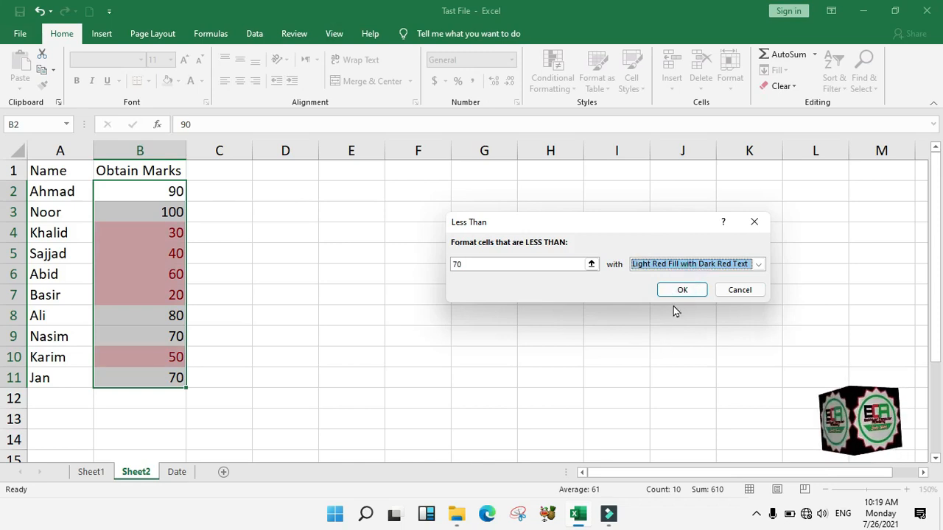
left_click(669, 290)
Reselect marks B2:B11 and open the Conditional Formatting menu
left_click(389, 270)
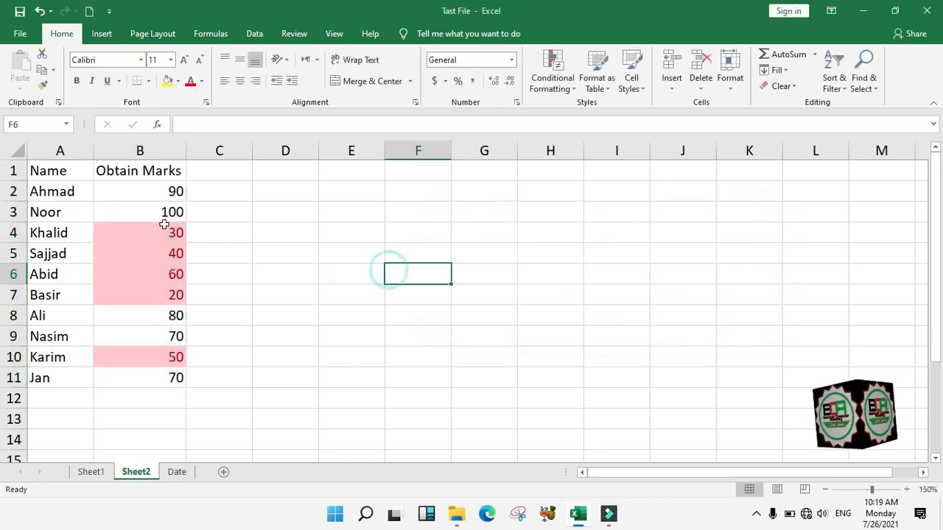
left_click_drag(151, 190, 147, 376)
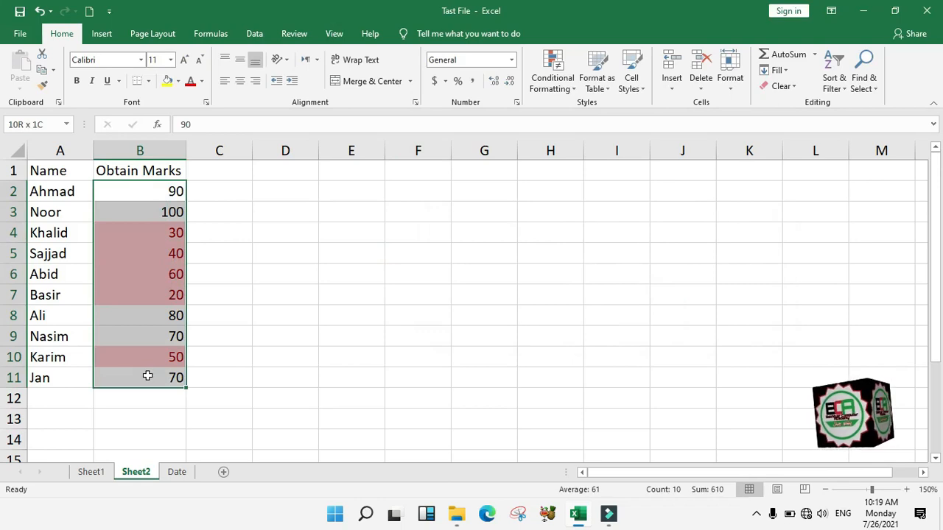
left_click(566, 86)
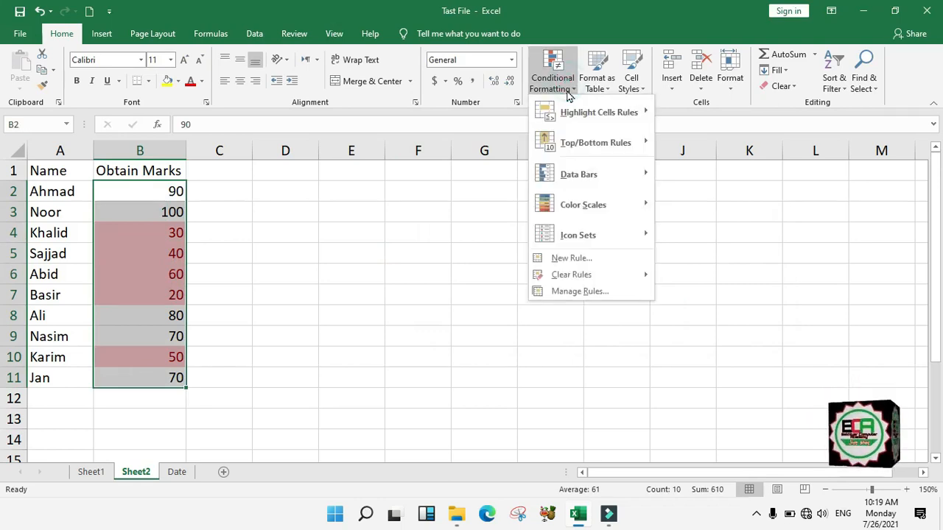
mouse_move(583, 276)
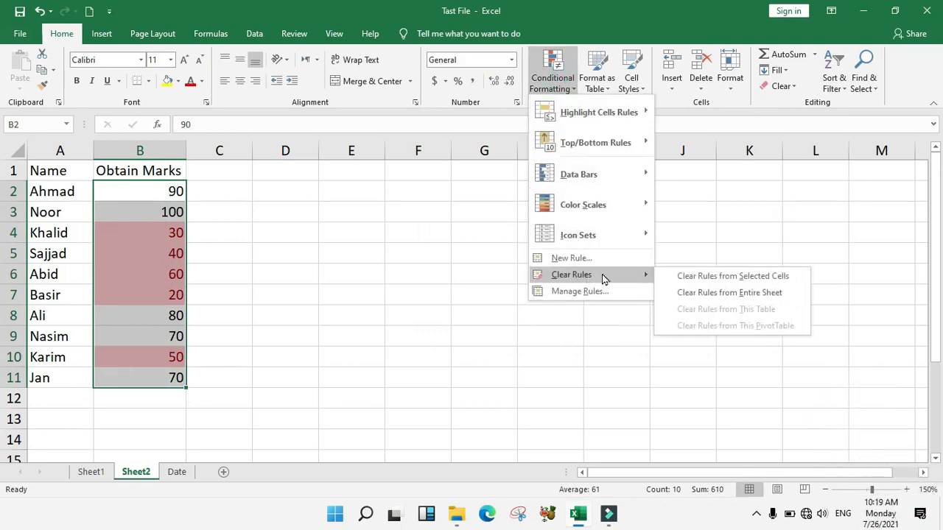
Clear the below-70 rule and start a Between highlight rule on the marks
left_click(758, 278)
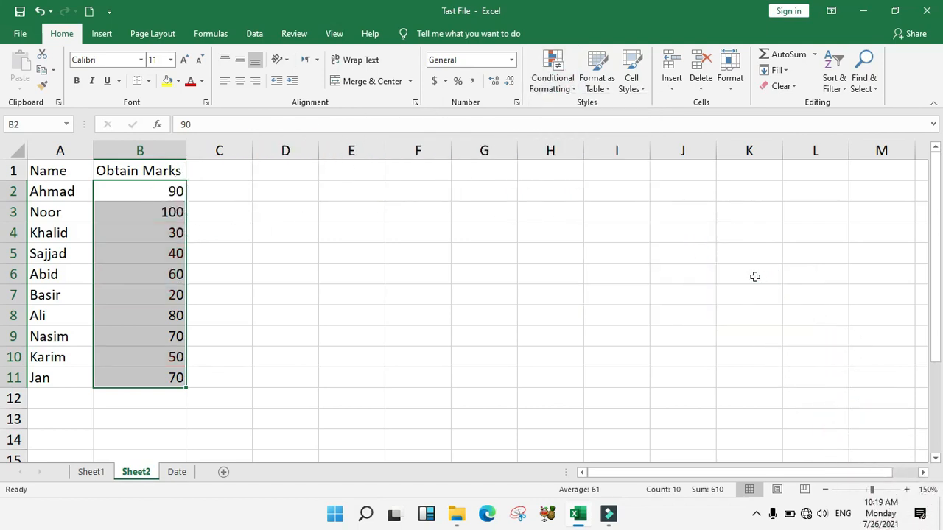
left_click(576, 90)
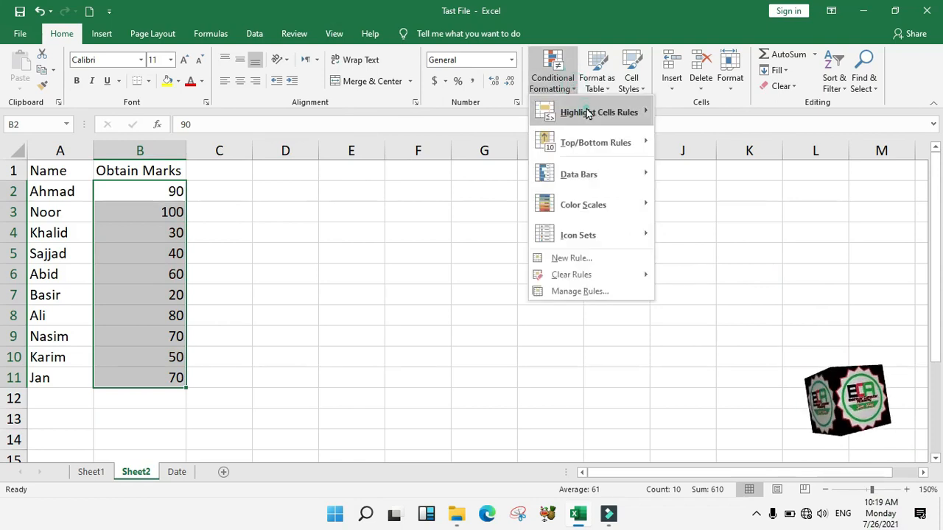
mouse_move(589, 112)
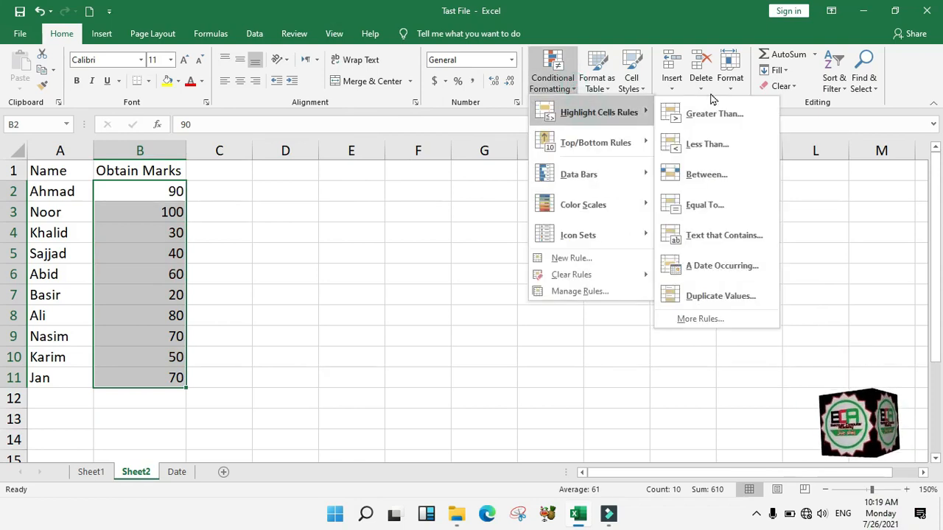
left_click(721, 178)
left_click_drag(542, 222, 451, 156)
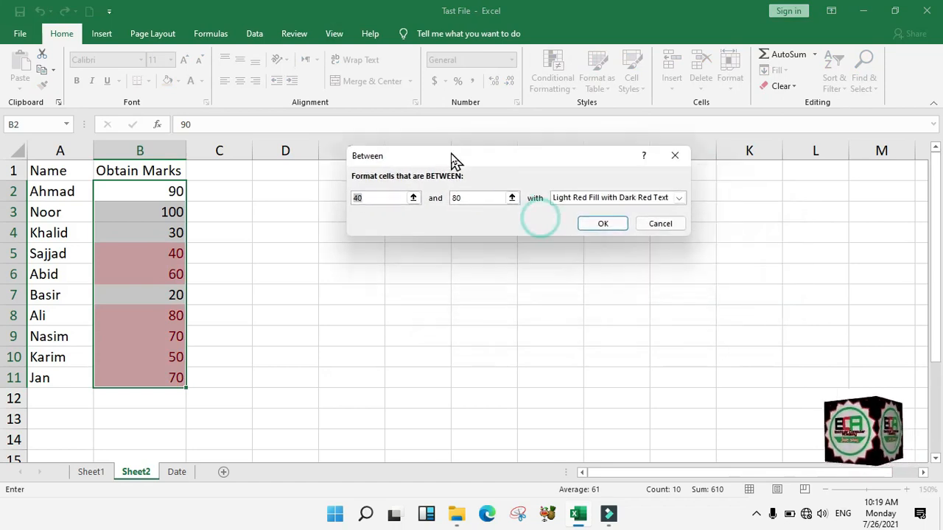
Set the Between rule bounds to 60 and 80
left_click(379, 197)
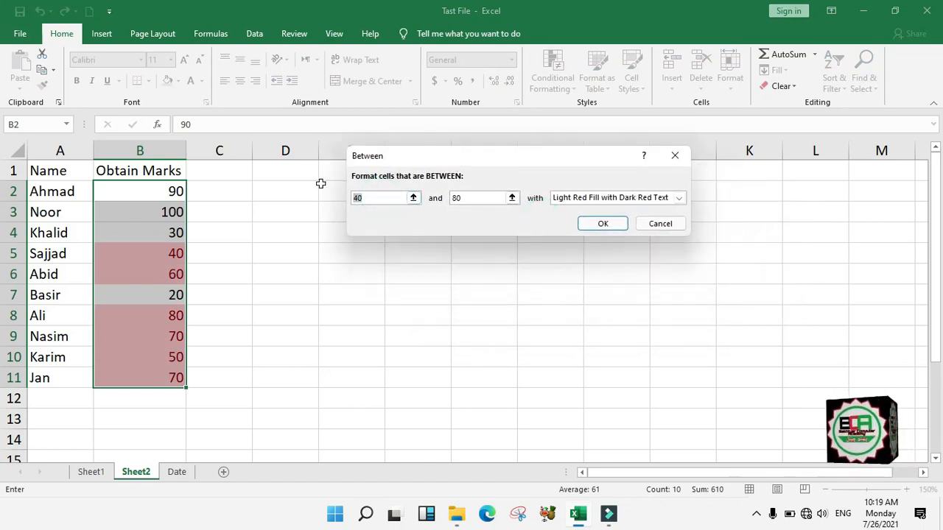
type("400")
key("BackSpace")
key("BackSpace")
key("BackSpace")
type("4")
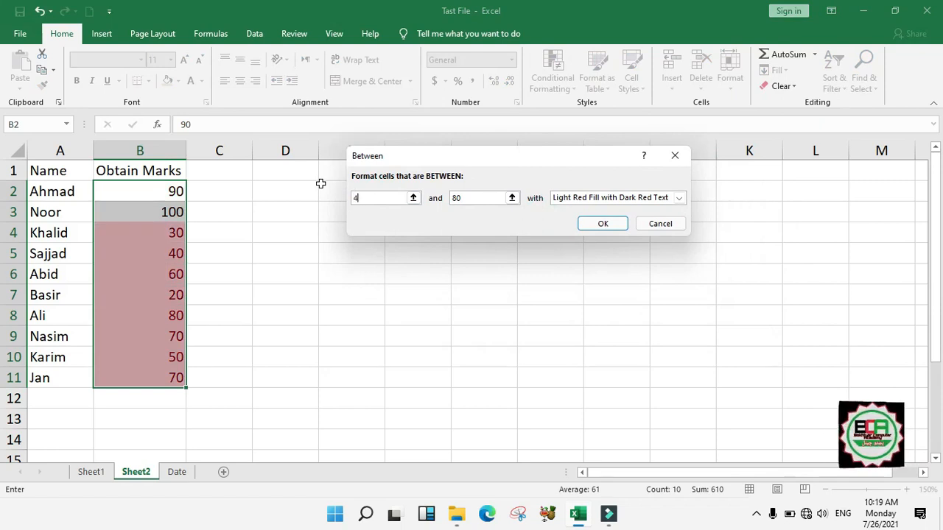
type("0")
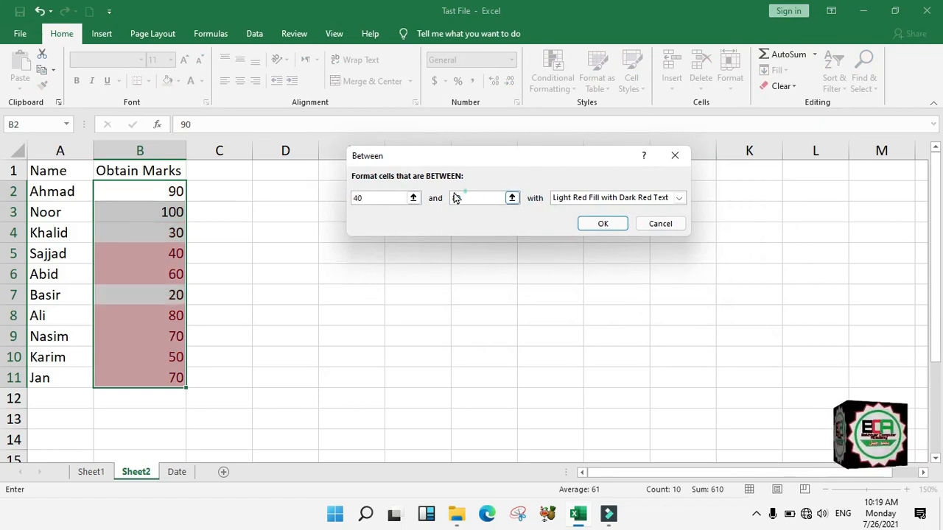
left_click_drag(463, 201, 447, 198)
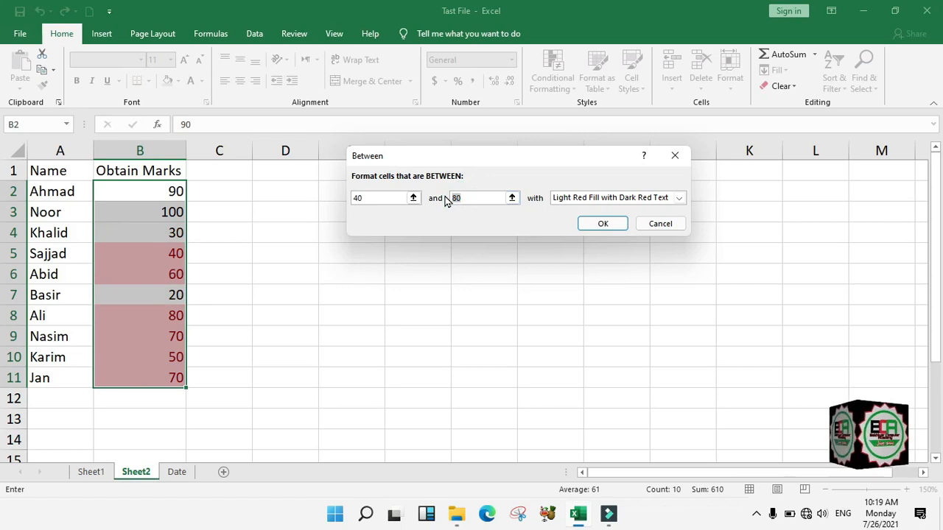
type("90")
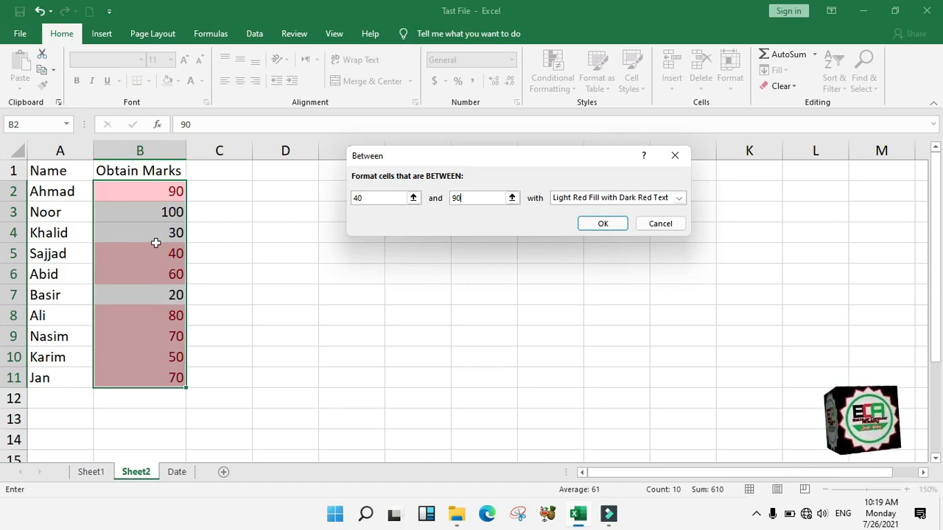
left_click_drag(369, 198, 330, 194)
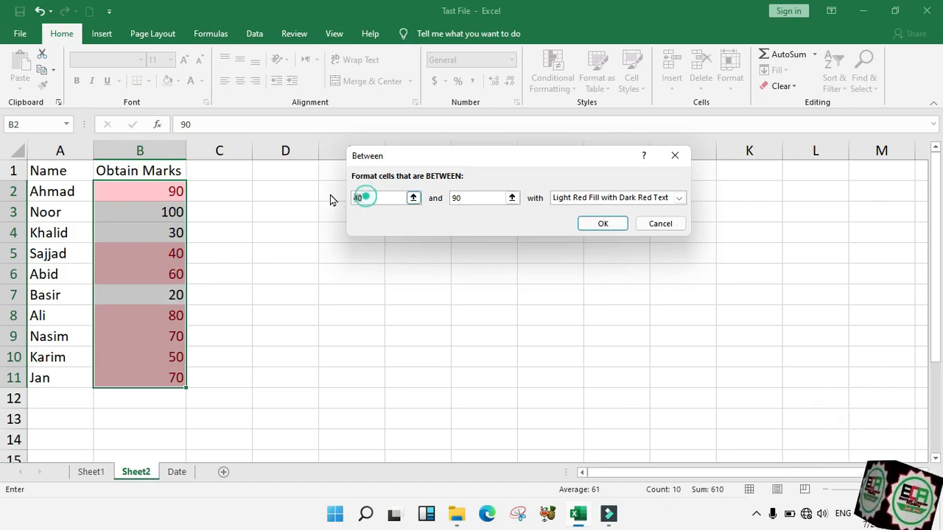
type("60")
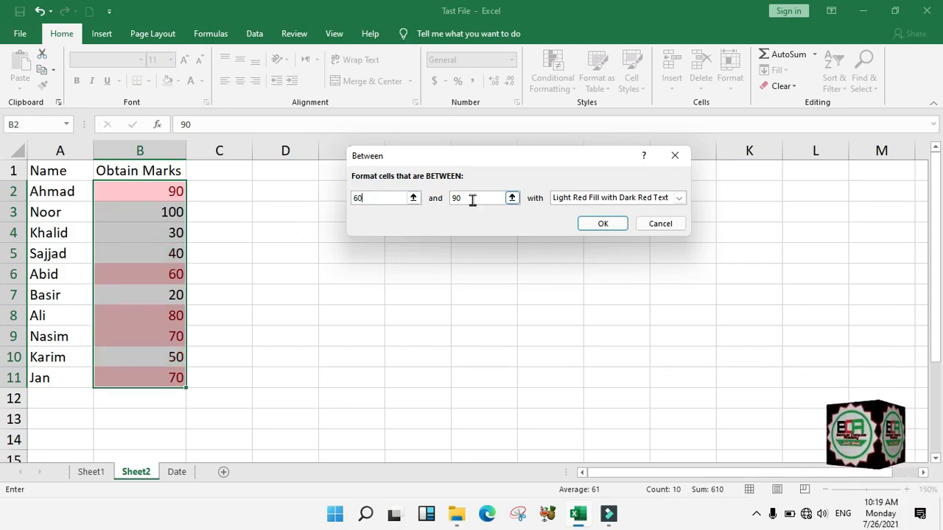
left_click_drag(474, 197, 433, 200)
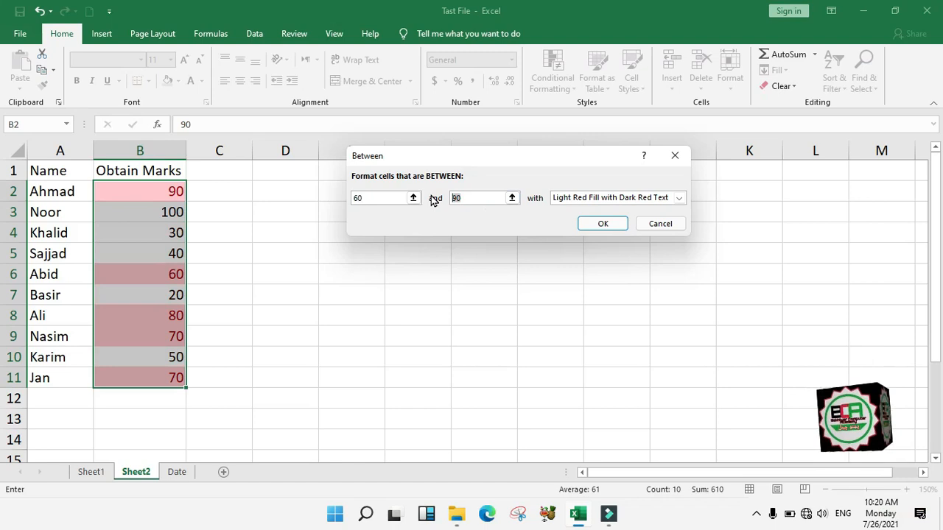
type("80")
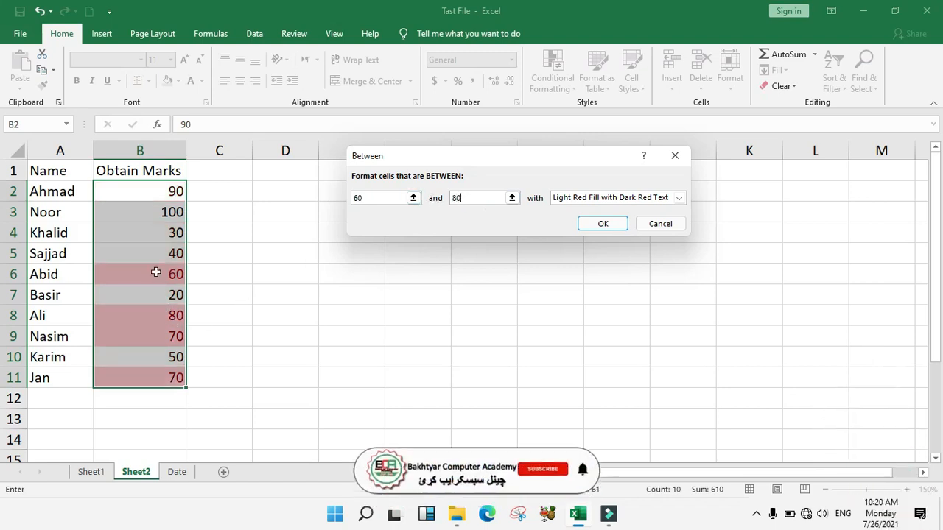
Apply the 60–80 rule with Yellow Fill with Dark Yellow Text
left_click(564, 202)
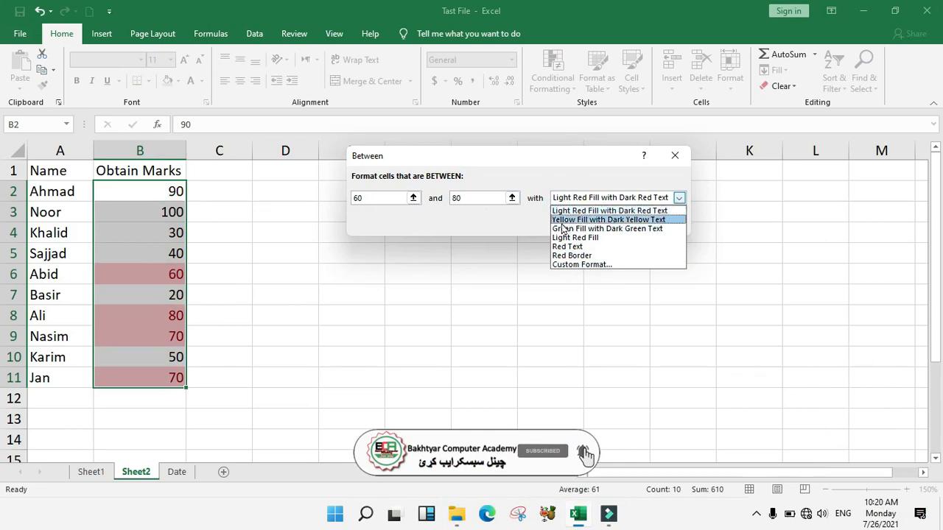
left_click(593, 219)
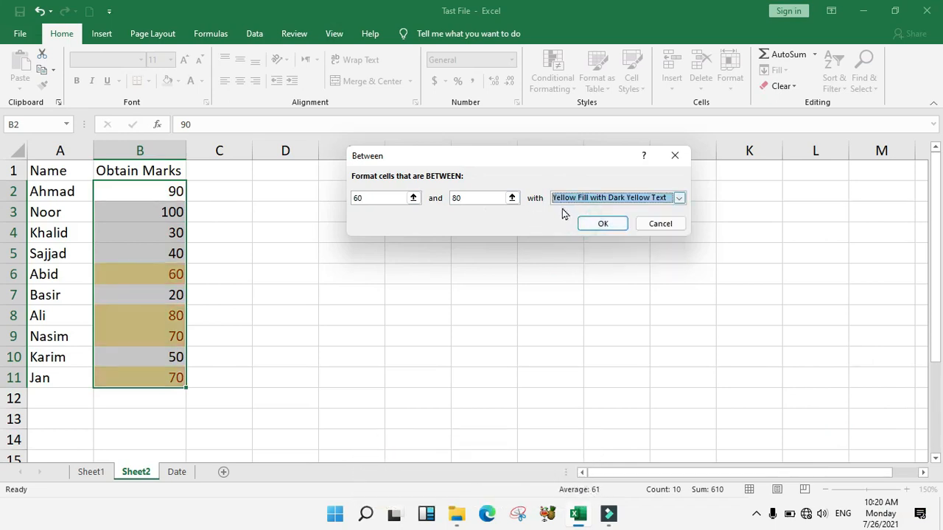
left_click(602, 223)
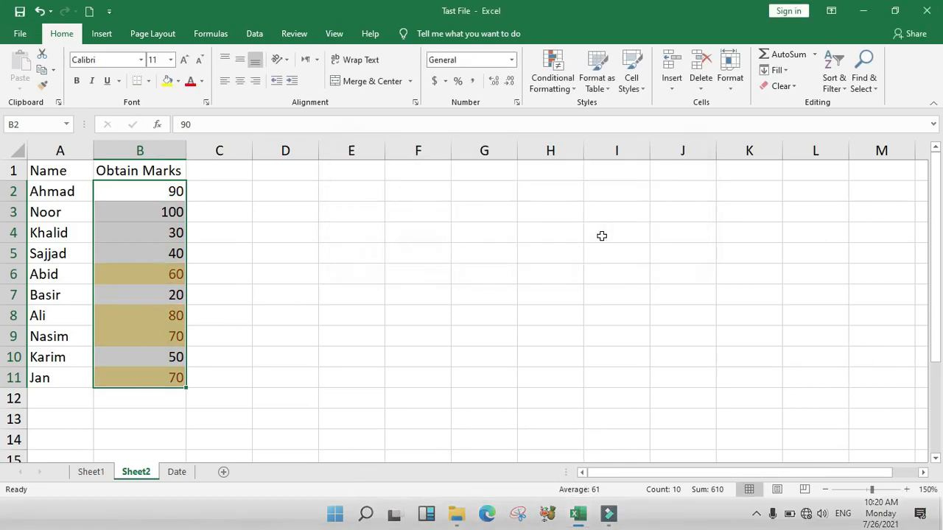
left_click(549, 93)
Clear the between-60-and-80 rule and start an Equal To highlight rule
mouse_move(613, 277)
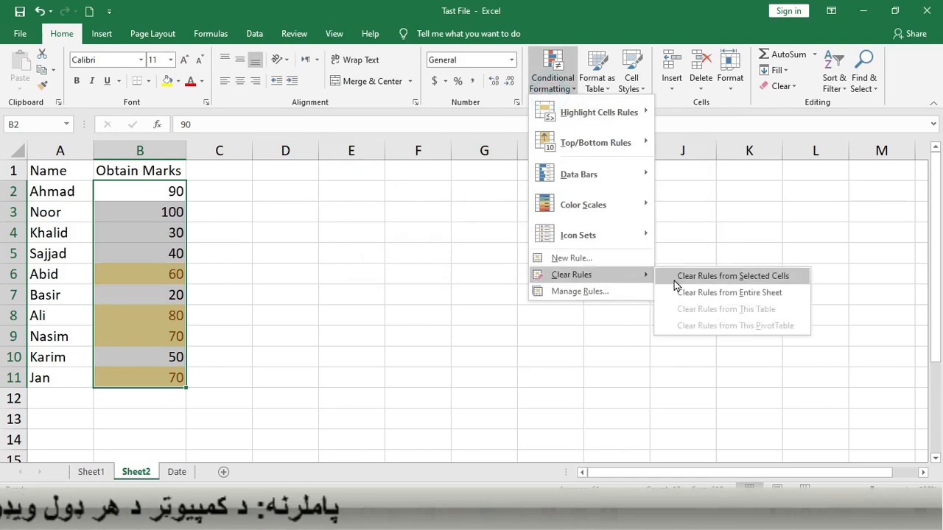
left_click(699, 276)
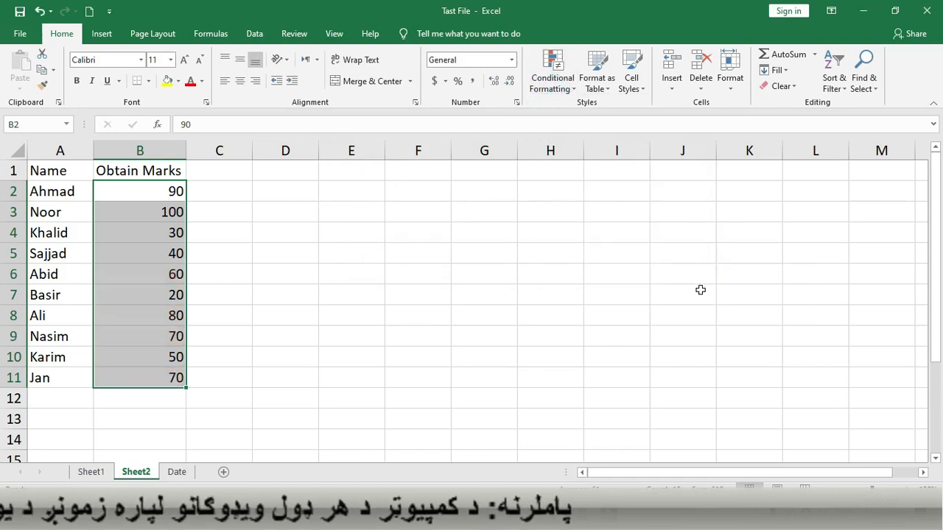
left_click(558, 82)
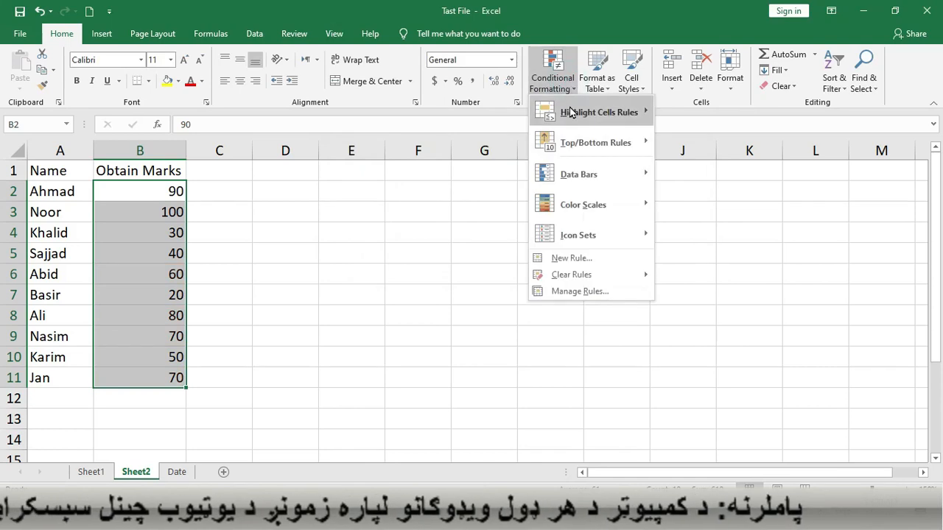
mouse_move(611, 112)
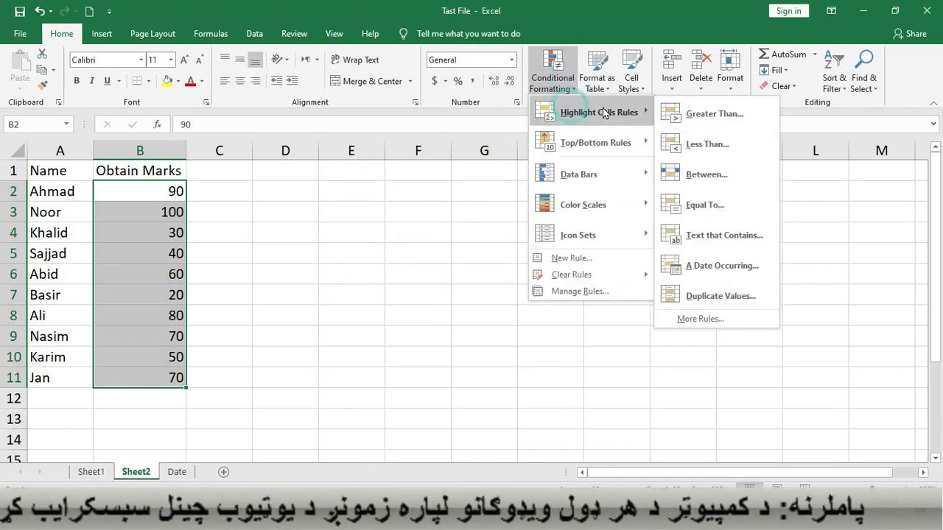
left_click(707, 206)
left_click_drag(500, 152, 590, 144)
Apply the Equal To rule with value 70 and Light Red Fill with Dark Red Text
double_click(496, 190)
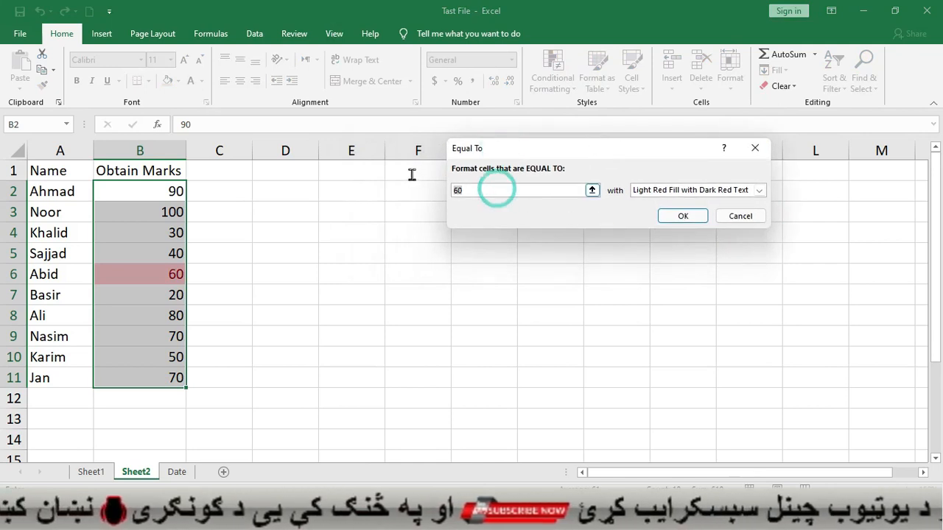
type("90")
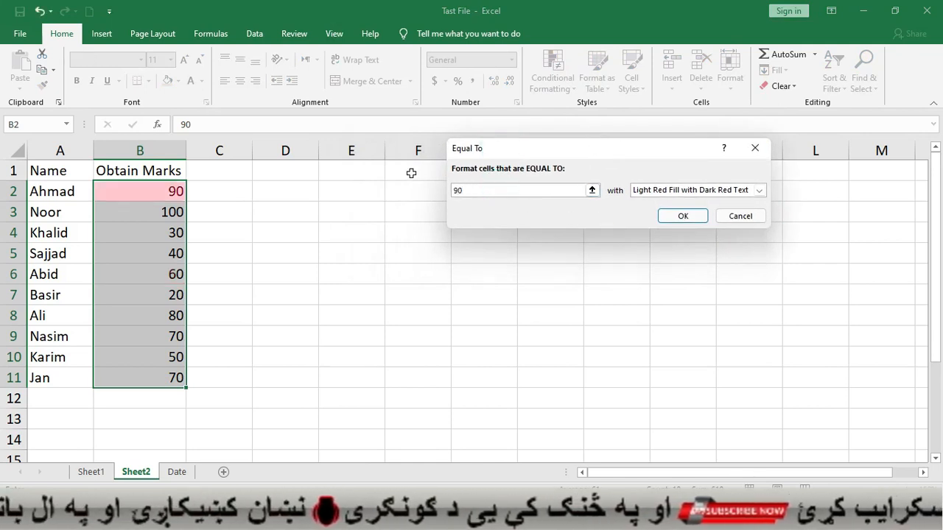
double_click(469, 190)
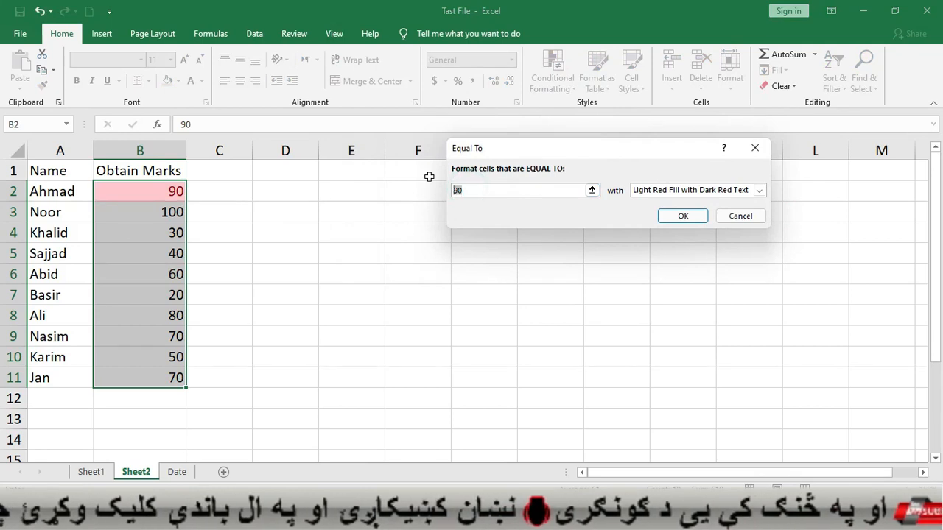
type("70")
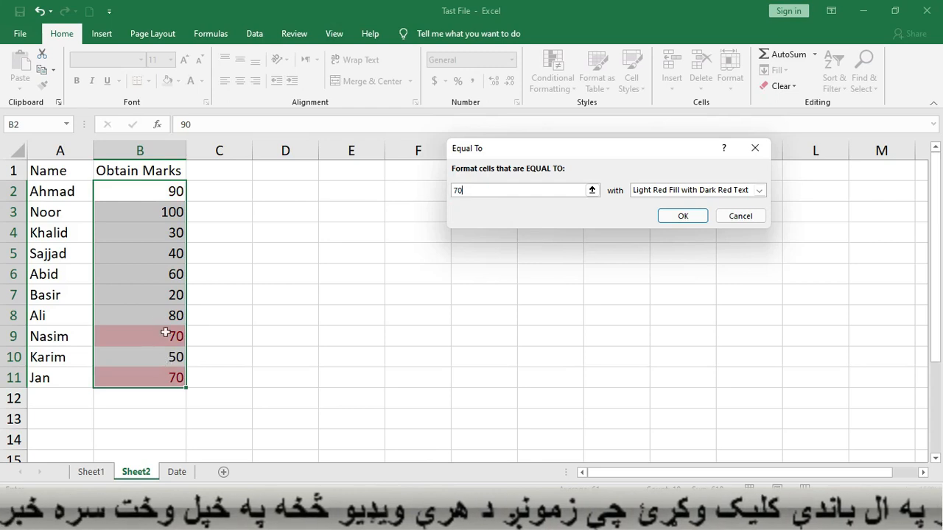
double_click(469, 190)
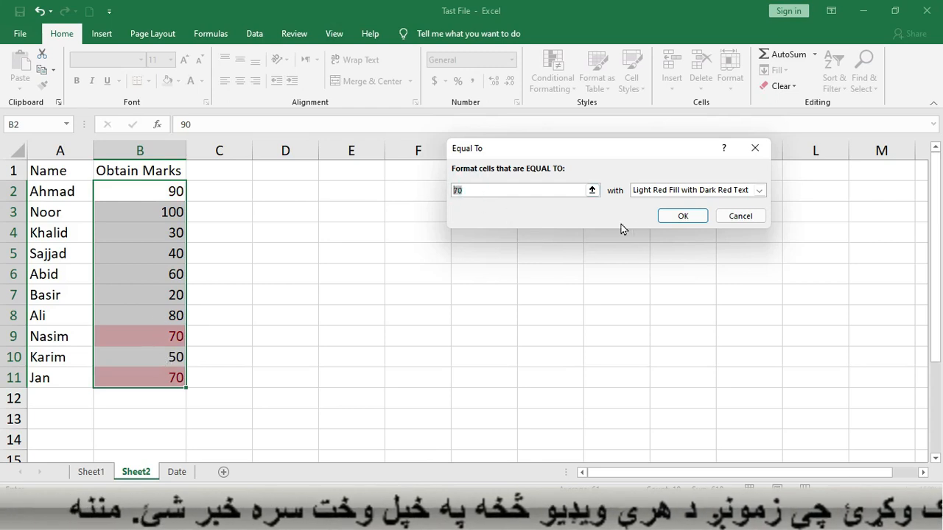
left_click(685, 193)
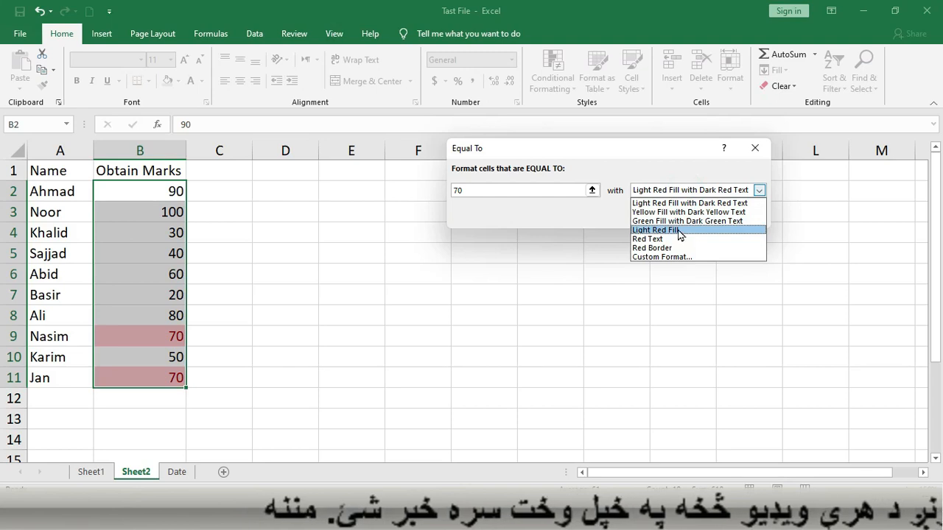
left_click(616, 213)
left_click(672, 218)
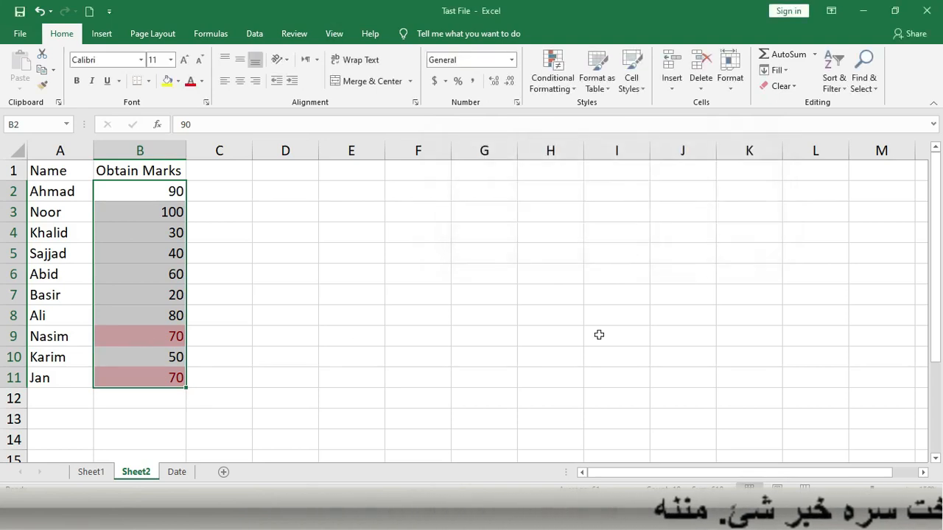
Open and cancel New Formatting Rule, then clear the equal-to-70 rule from the marks
left_click(552, 79)
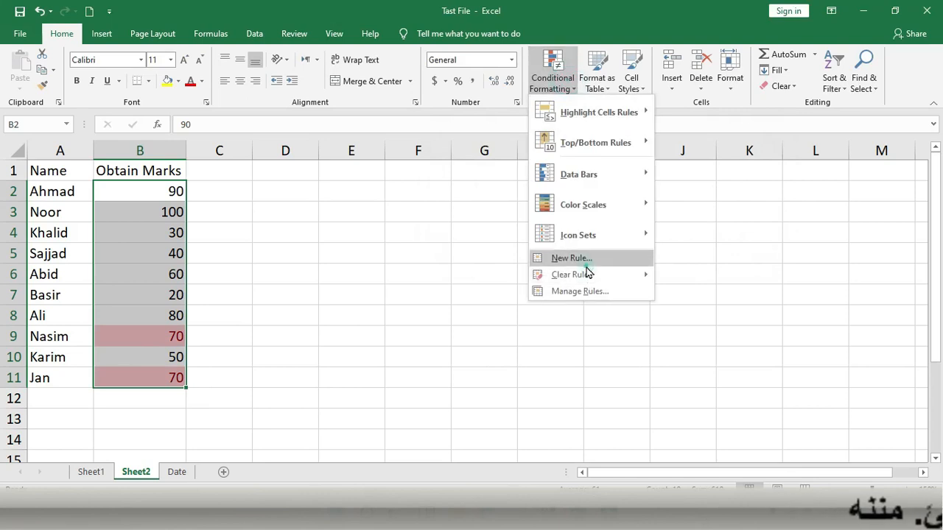
left_click(584, 259)
left_click(740, 312)
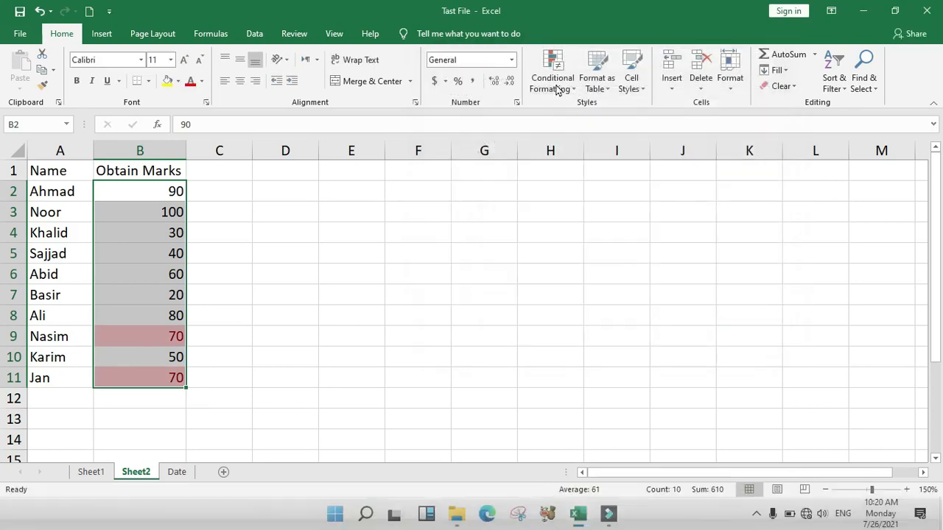
left_click(552, 80)
mouse_move(612, 275)
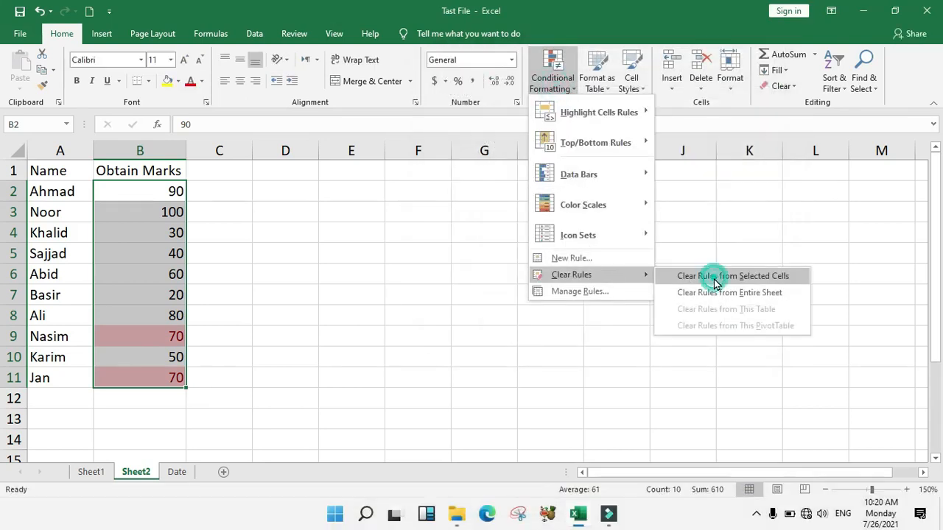
left_click(714, 284)
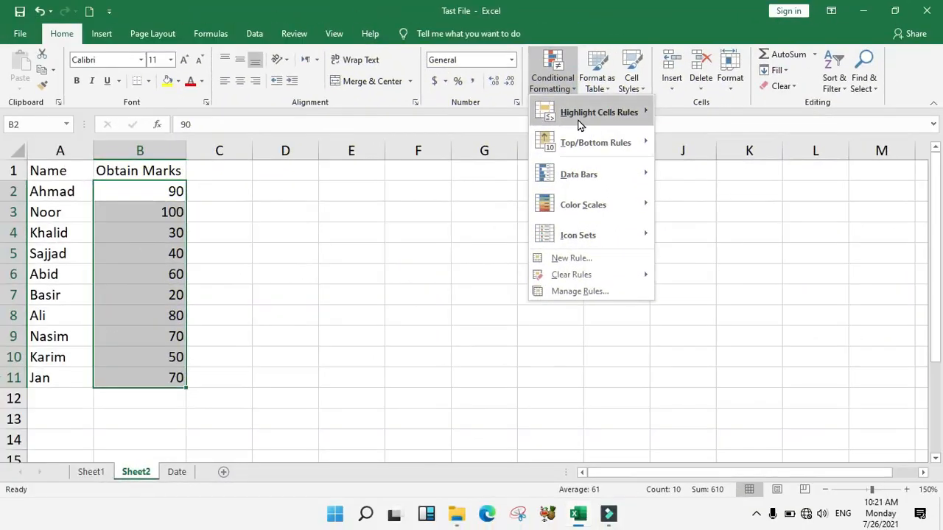
Select the names in A2:A11 and open Conditional Formatting
mouse_move(589, 122)
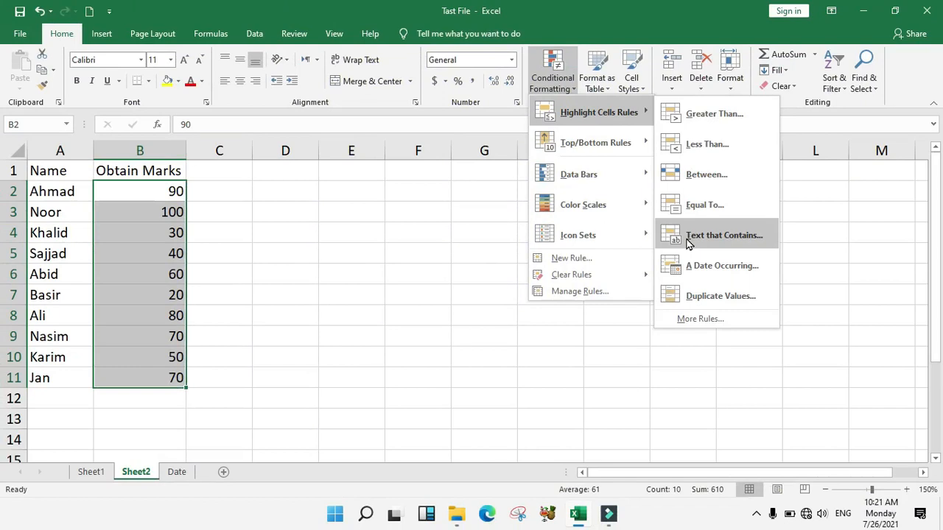
left_click(362, 221)
left_click_drag(65, 191, 53, 379)
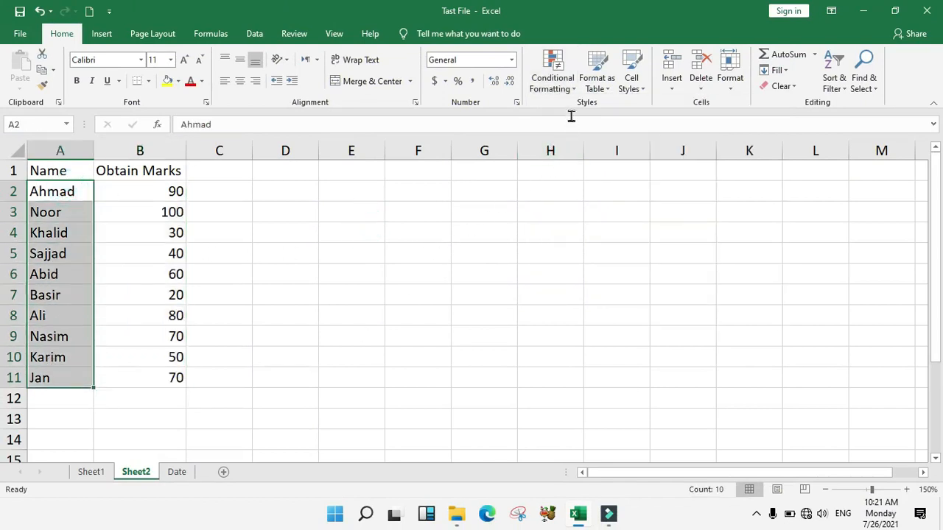
left_click(567, 85)
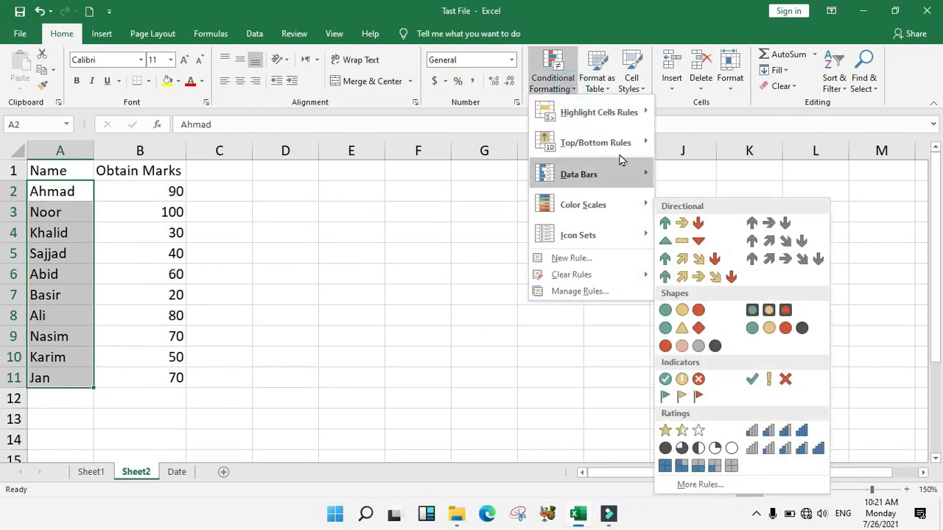
Start a Text That Contains rule on the names, trying a, b and s before entering Ali
mouse_move(638, 114)
left_click(679, 240)
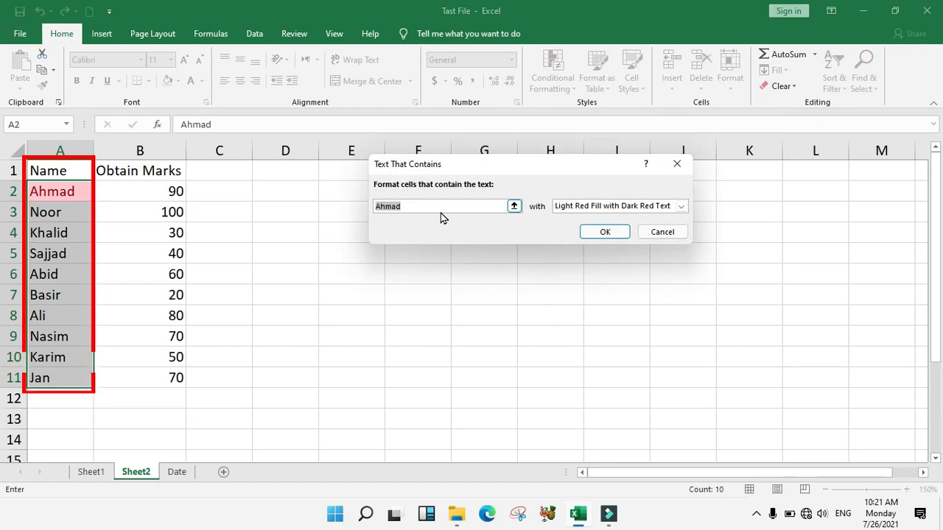
type("a")
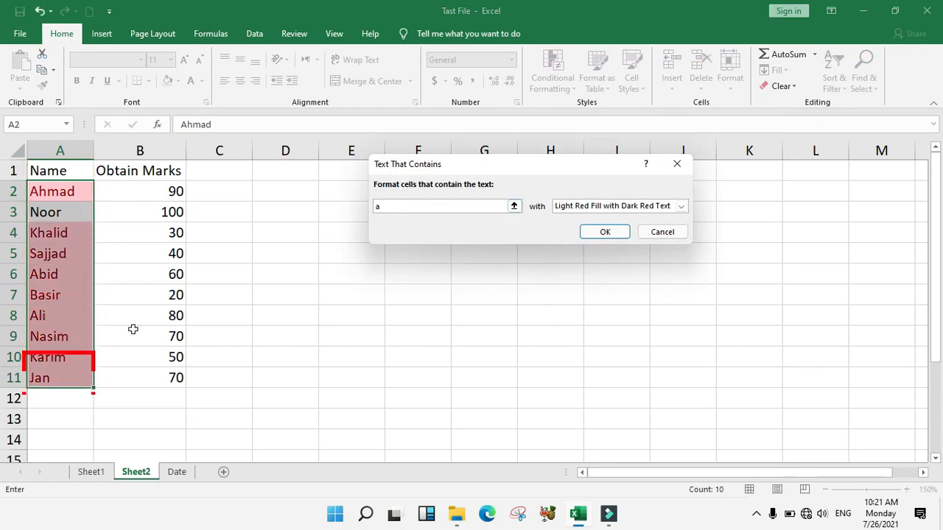
left_click_drag(386, 206, 337, 199)
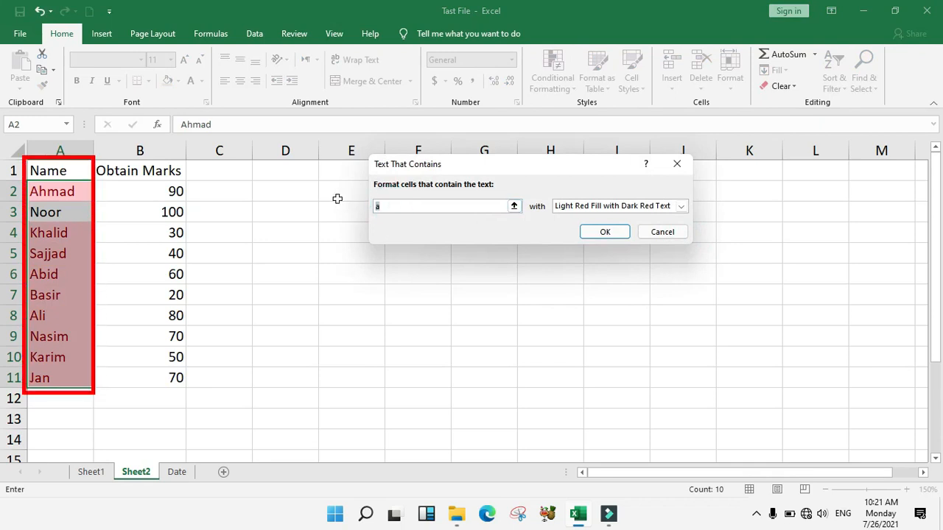
type("b")
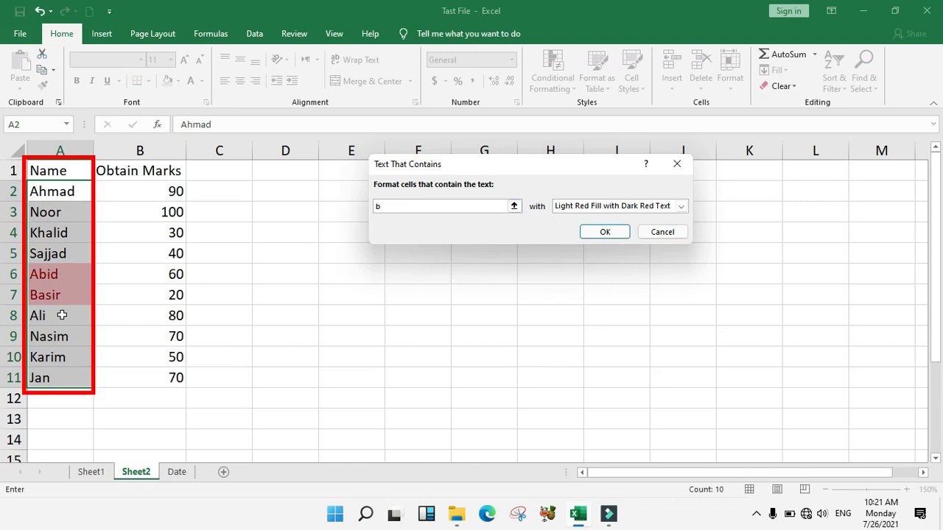
left_click_drag(393, 206, 366, 205)
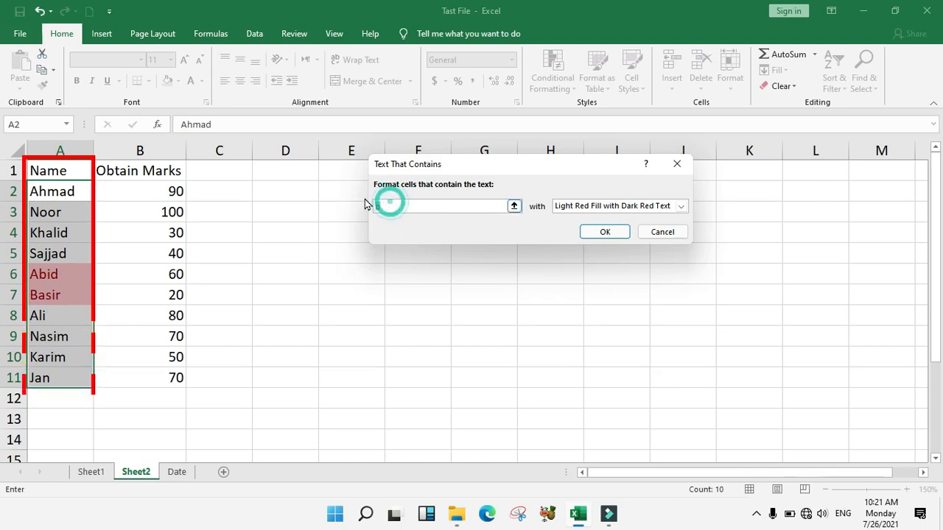
type("s")
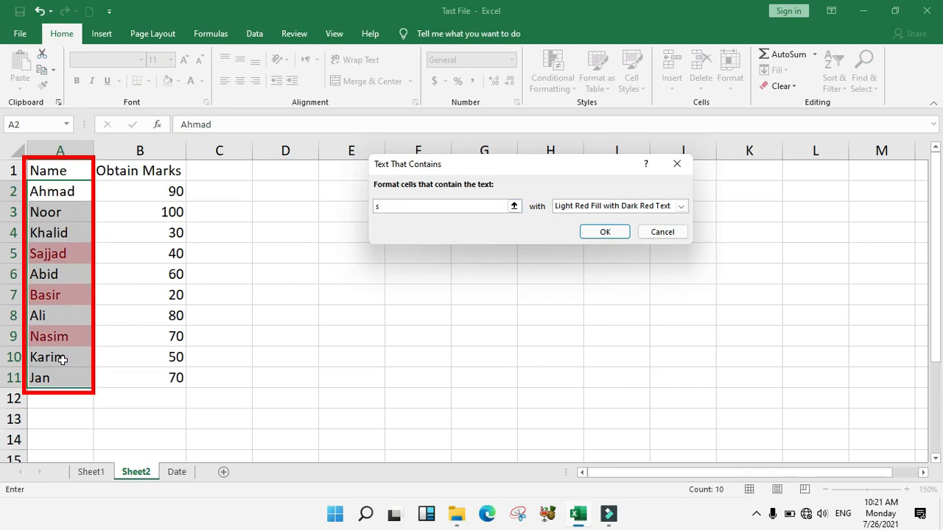
left_click_drag(386, 204, 338, 200)
type("Ali")
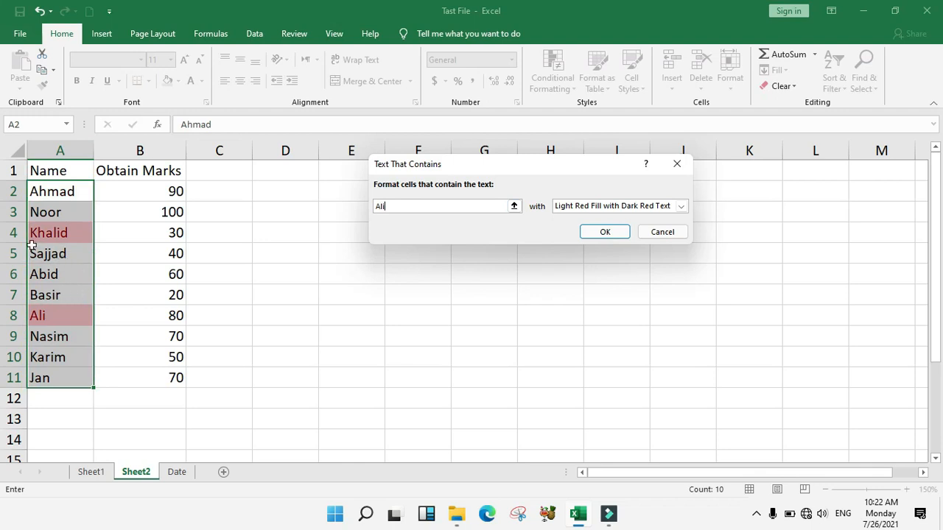
double_click(391, 205)
Preview the green and light red preset highlights, then choose a custom format
left_click(580, 208)
left_click(589, 235)
left_click(587, 207)
left_click(579, 246)
left_click(589, 206)
left_click(577, 274)
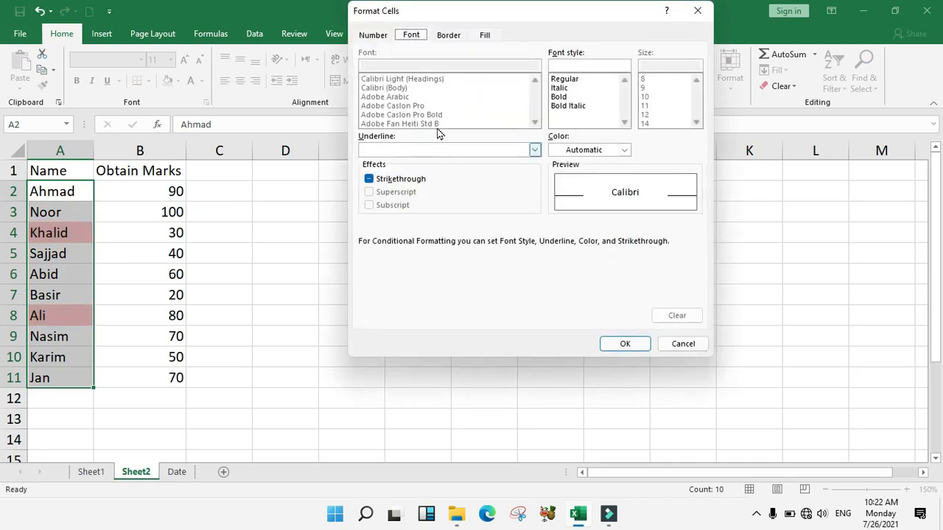
Make the custom highlight text bold italic and white
left_click(568, 97)
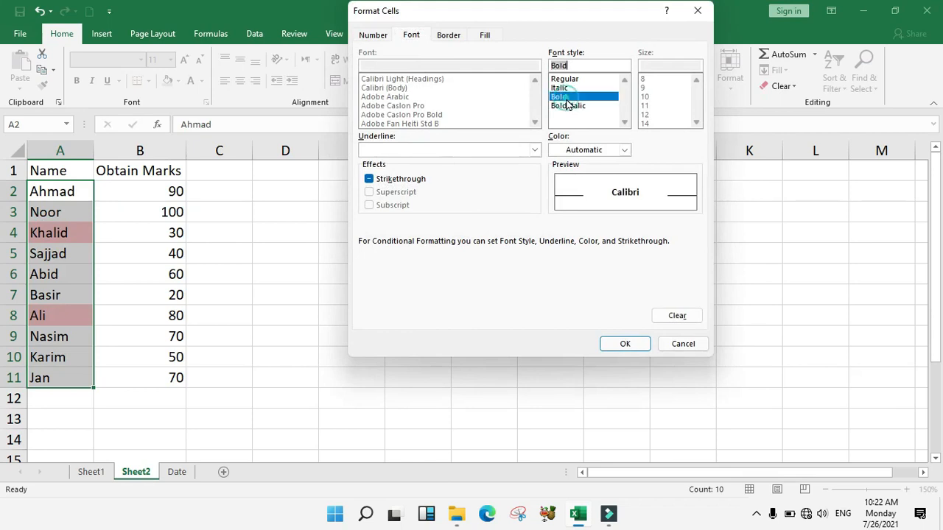
left_click(571, 106)
left_click(584, 152)
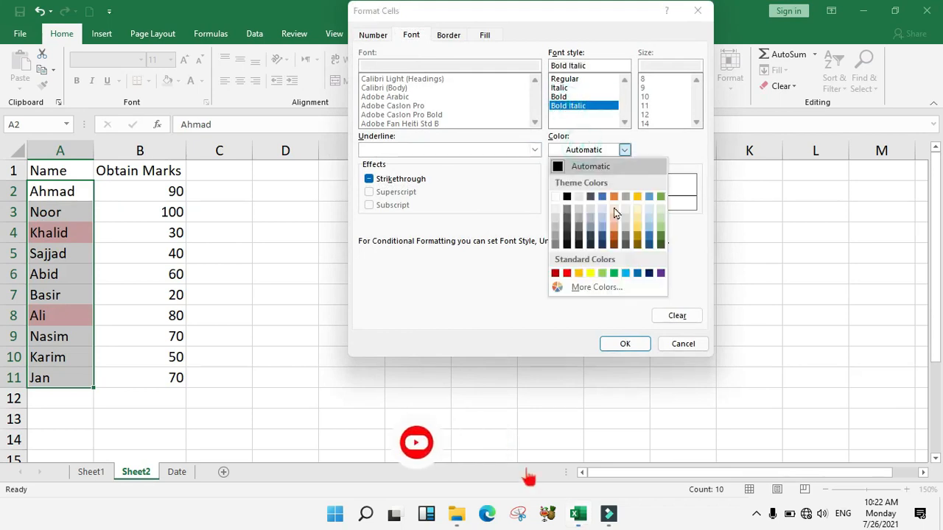
left_click(564, 194)
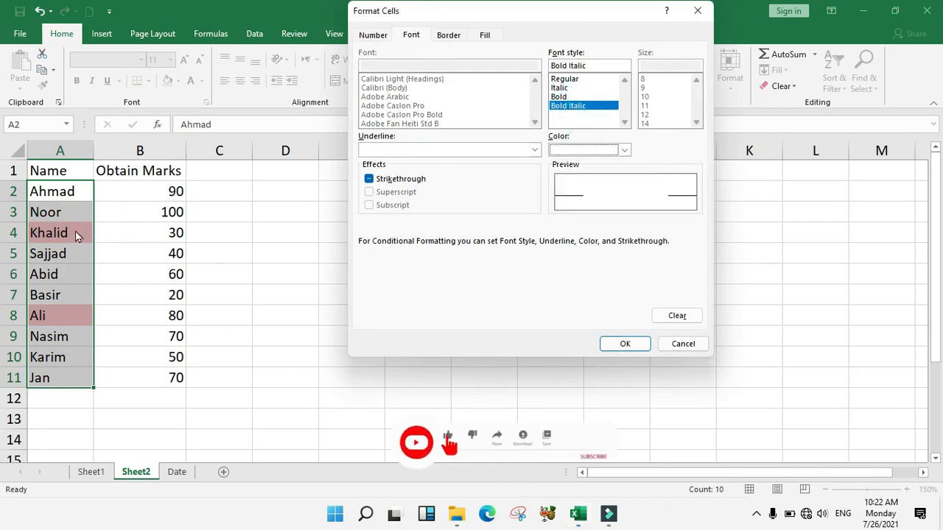
Set a diagonal gradient fill running from red to green
left_click(485, 35)
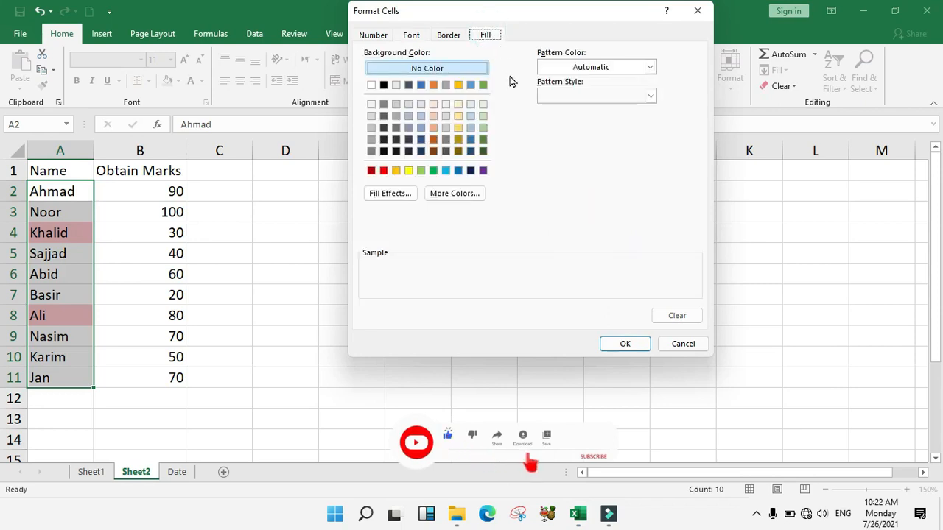
left_click(384, 194)
left_click(444, 259)
left_click(461, 235)
left_click(525, 221)
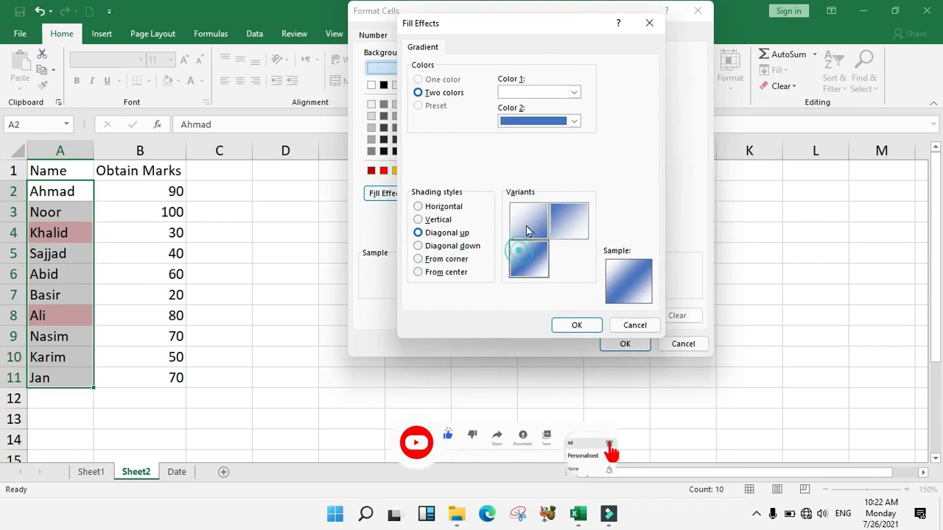
left_click(533, 120)
left_click(564, 227)
left_click(574, 92)
left_click(515, 198)
Confirm the gradient format and apply the contains-Ali rule
left_click(528, 250)
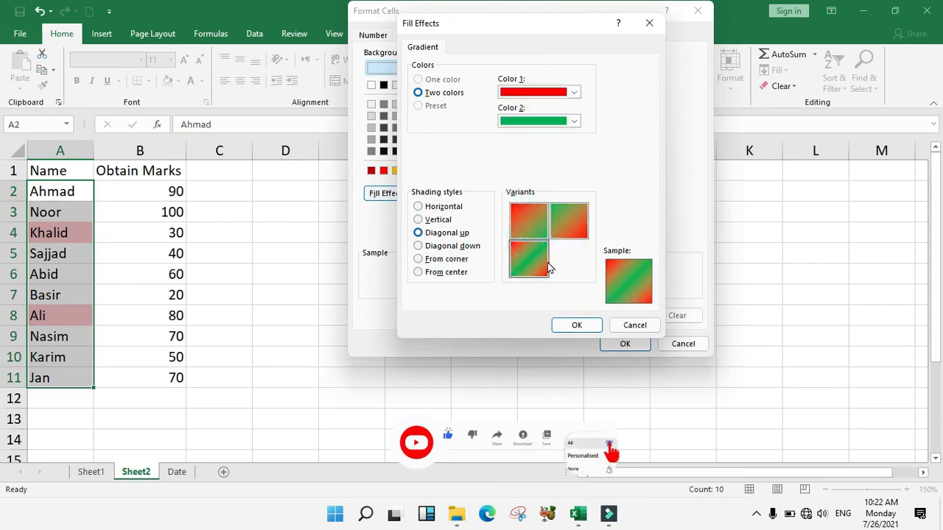
left_click(575, 325)
left_click(620, 344)
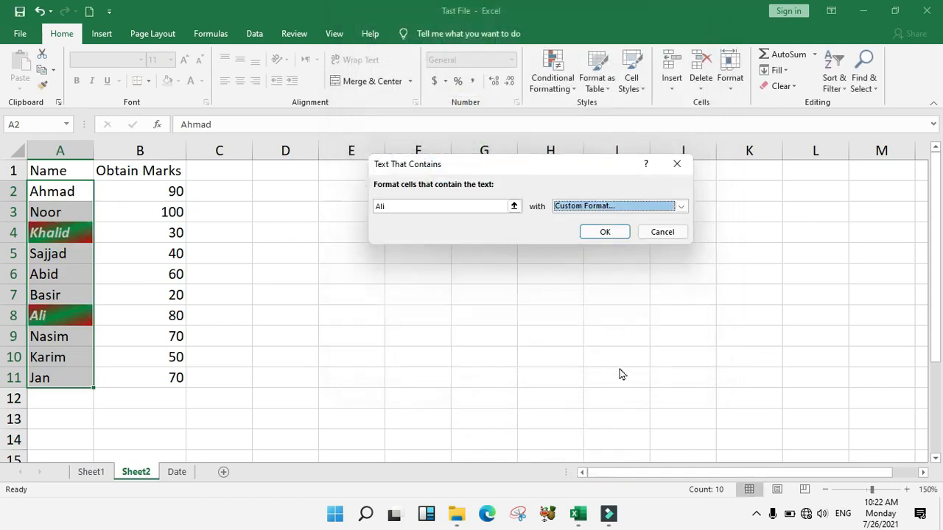
left_click(618, 232)
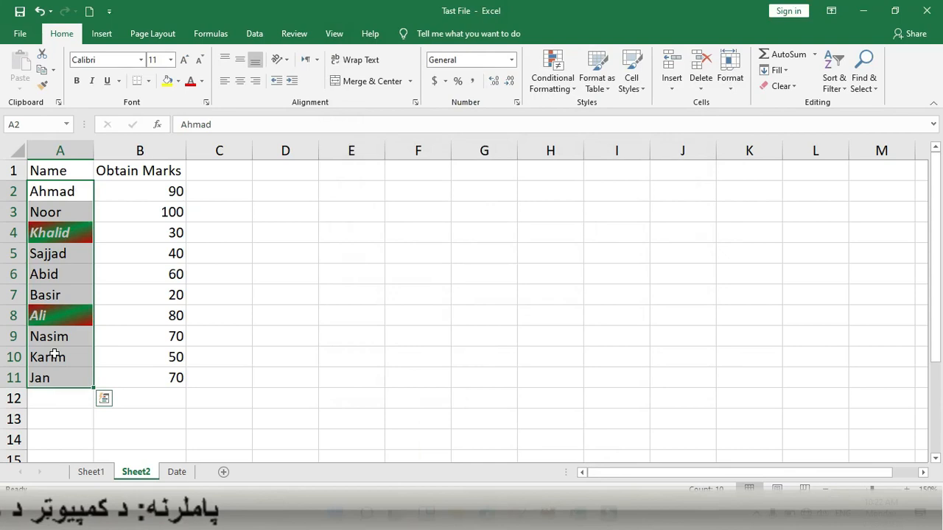
Clear the highlighting rules from the selected name cells
left_click(571, 87)
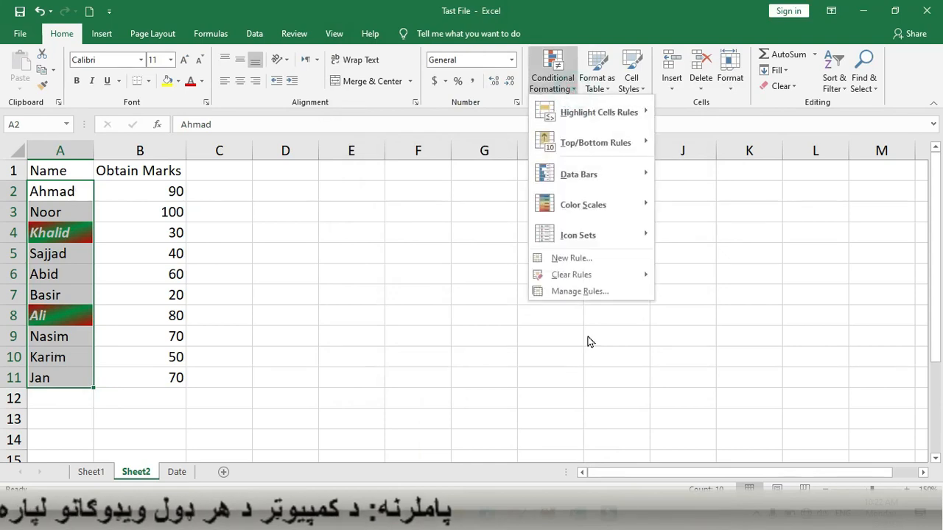
mouse_move(594, 279)
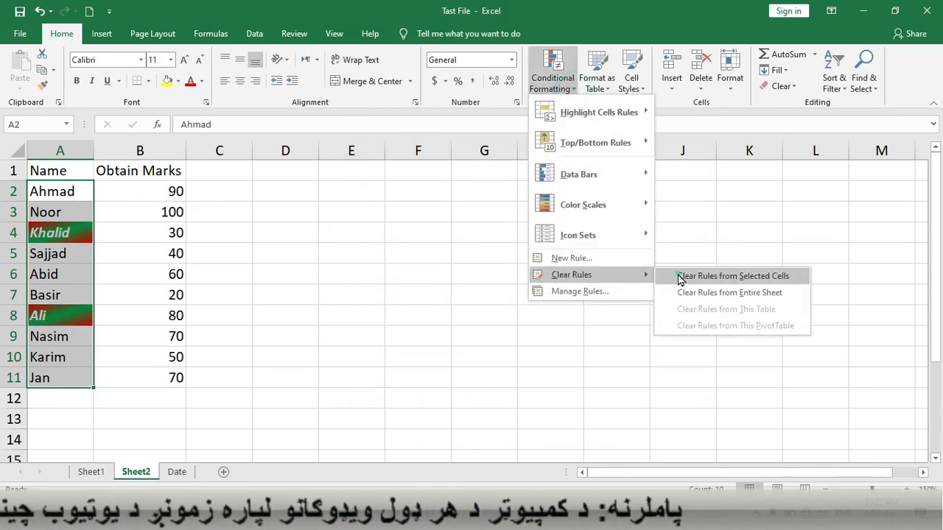
left_click(680, 278)
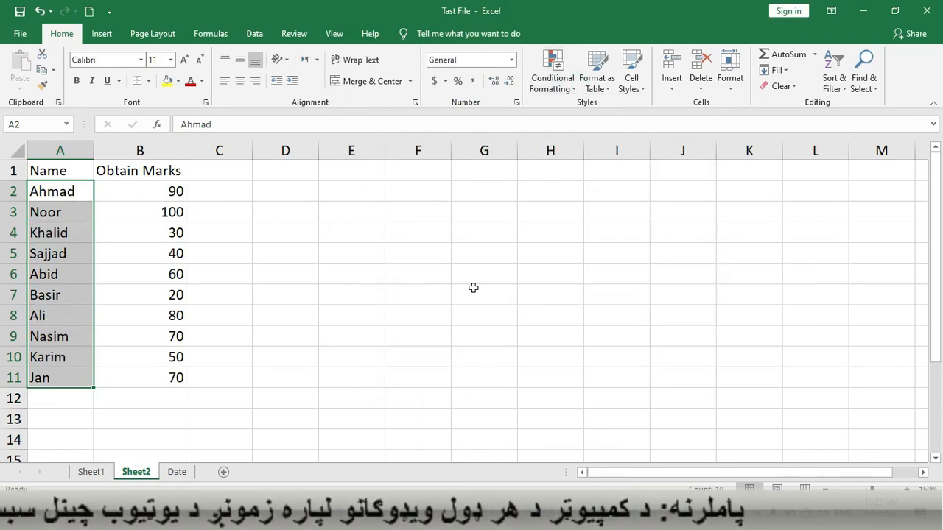
left_click(557, 86)
mouse_move(584, 123)
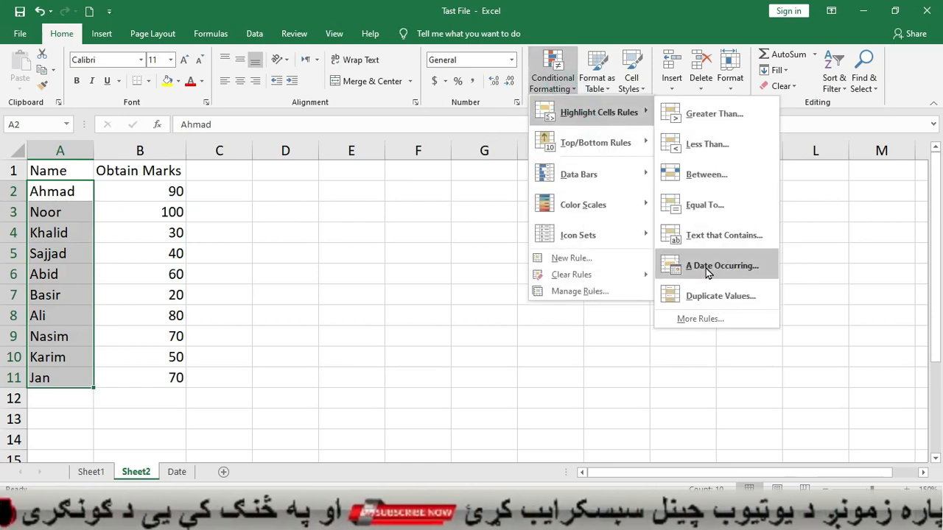
left_click(414, 271)
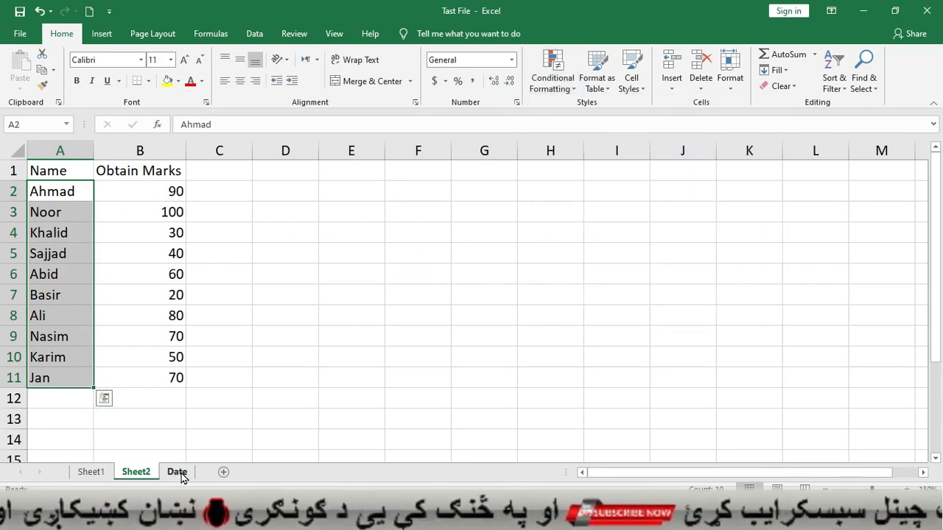
On the Date sheet, select the dates in A2:A12 for conditional formatting
left_click(178, 472)
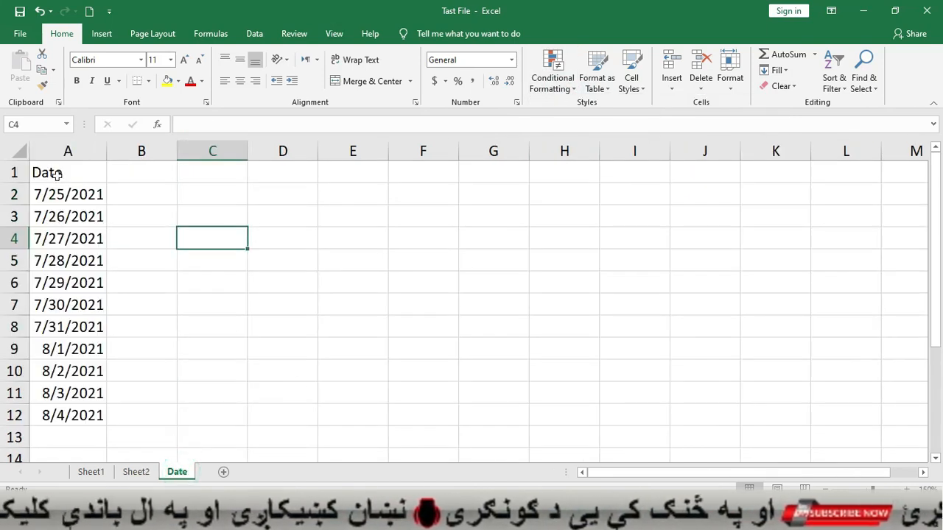
left_click_drag(58, 212, 66, 414)
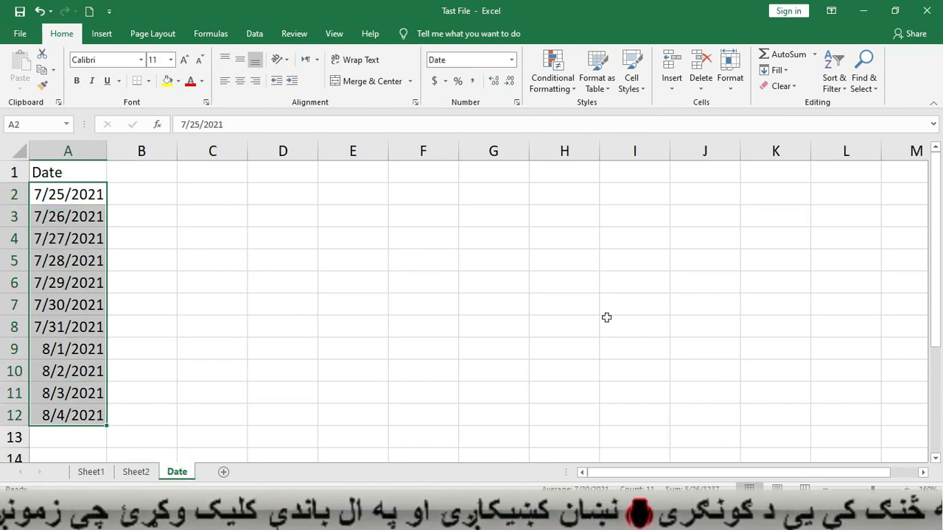
left_click(553, 74)
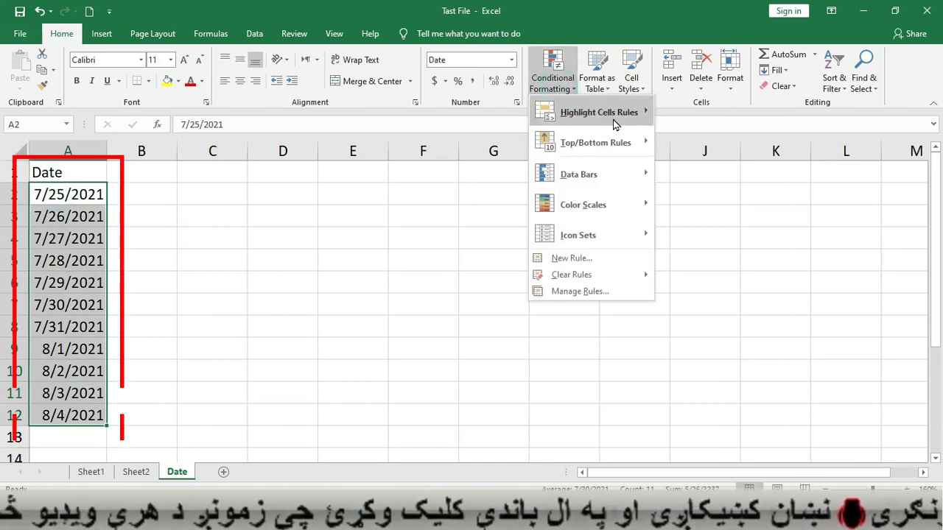
Start an A Date Occurring rule and move its dialog off the dates
mouse_move(613, 119)
left_click(733, 261)
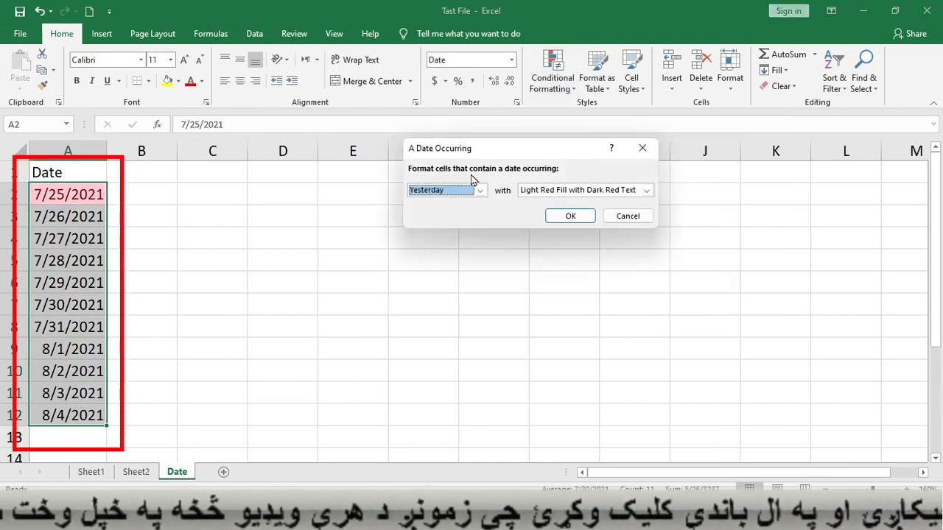
left_click_drag(463, 141, 479, 121)
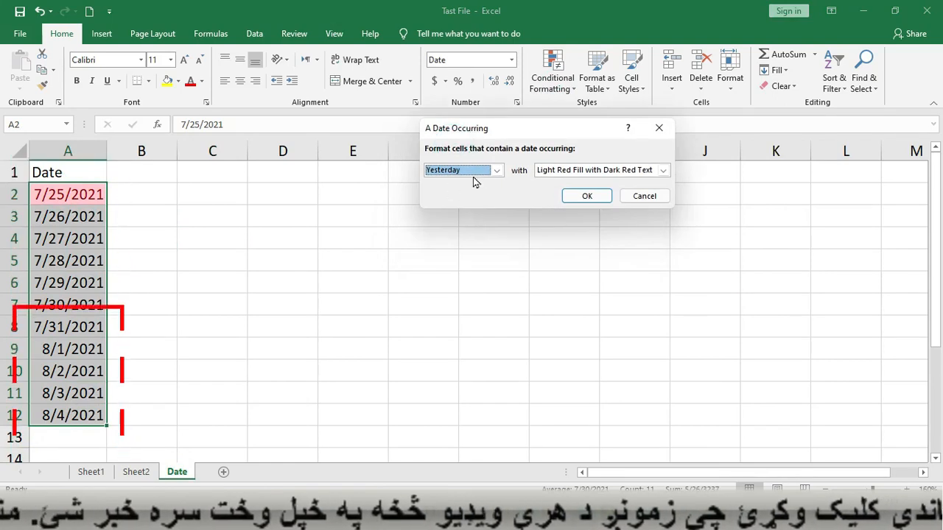
left_click(498, 170)
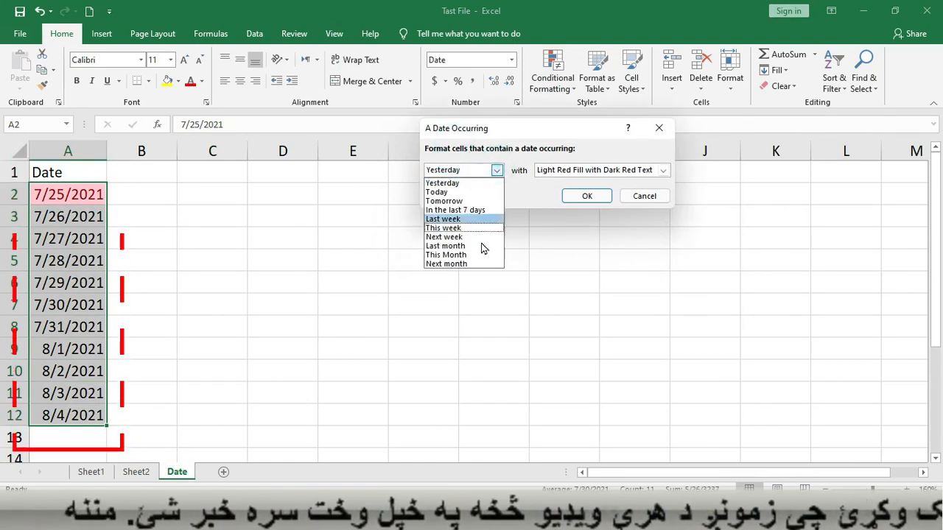
left_click(469, 183)
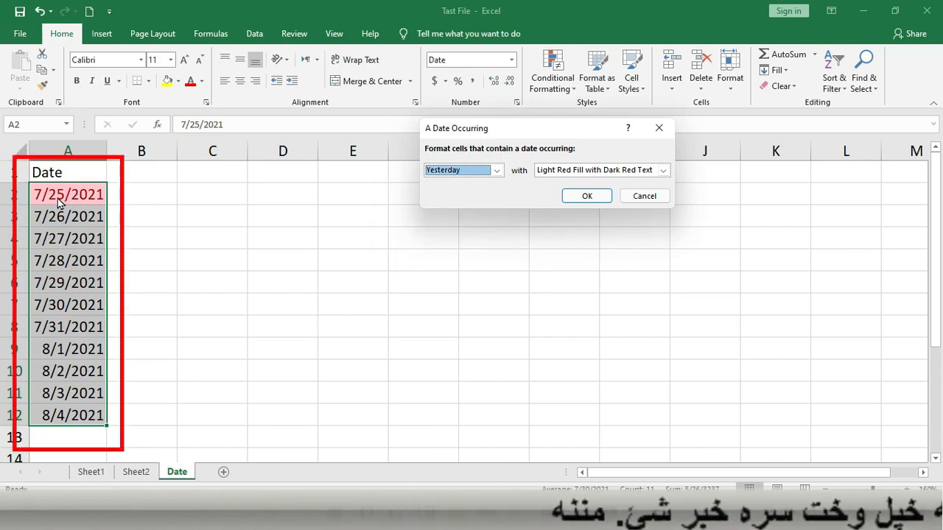
Preview date periods Today, Tomorrow, In the last 7 days and Last week
left_click(497, 170)
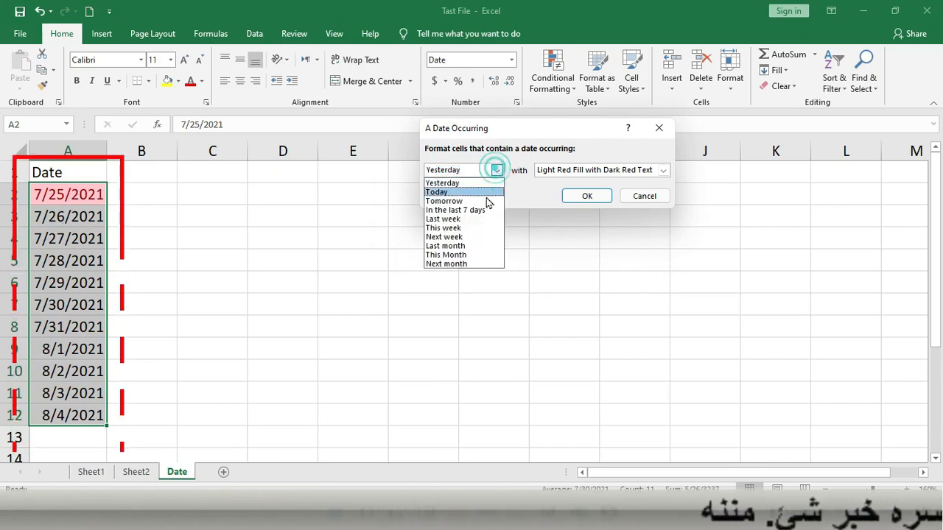
left_click(442, 193)
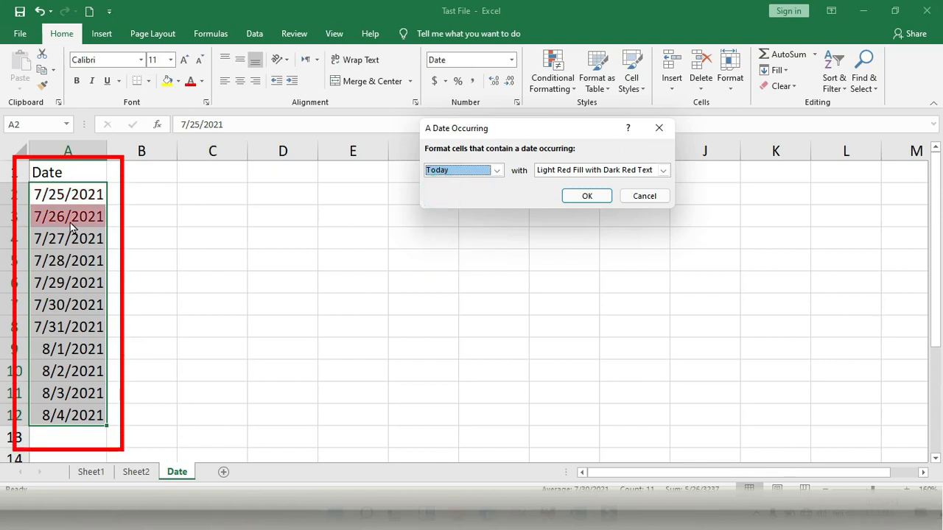
left_click(497, 170)
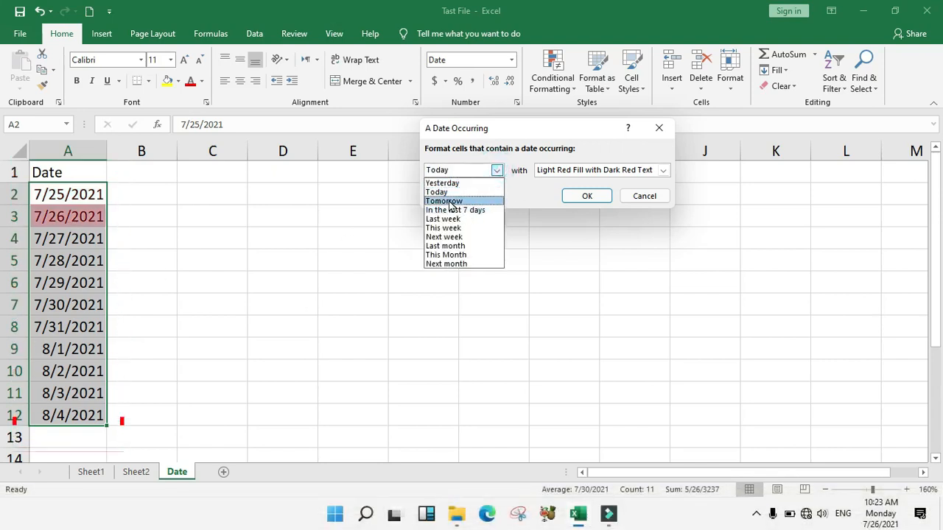
left_click(441, 203)
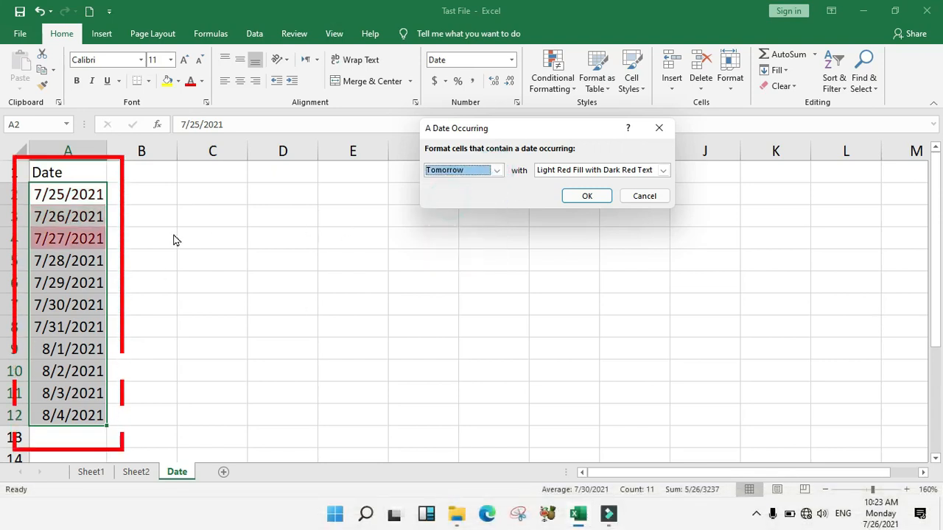
left_click(496, 170)
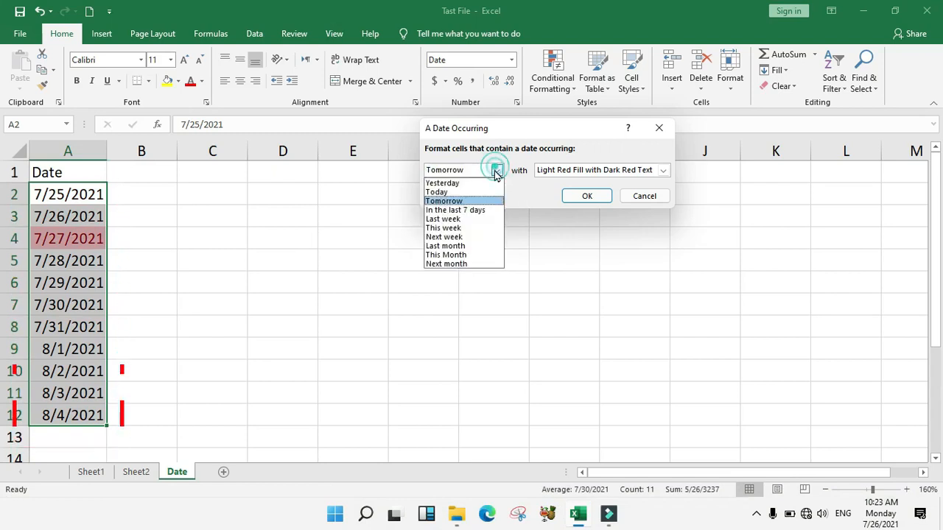
left_click(444, 211)
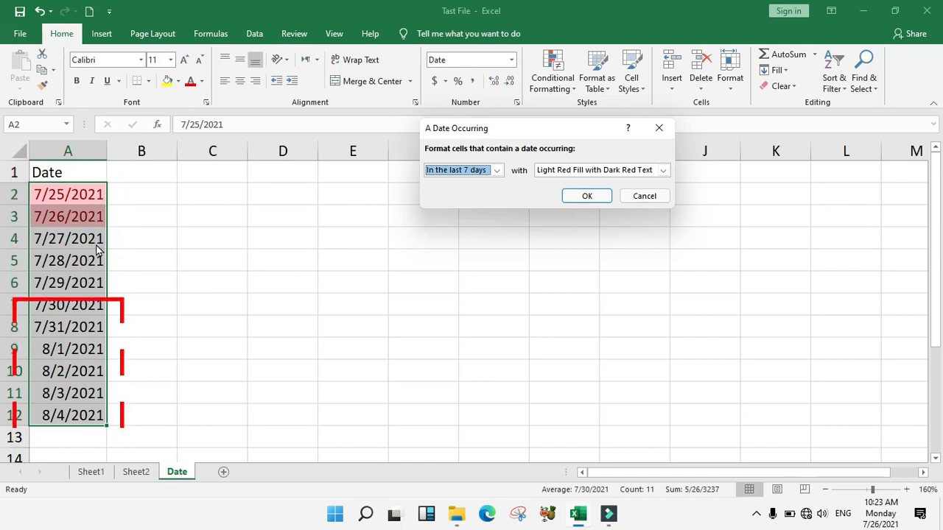
left_click(497, 171)
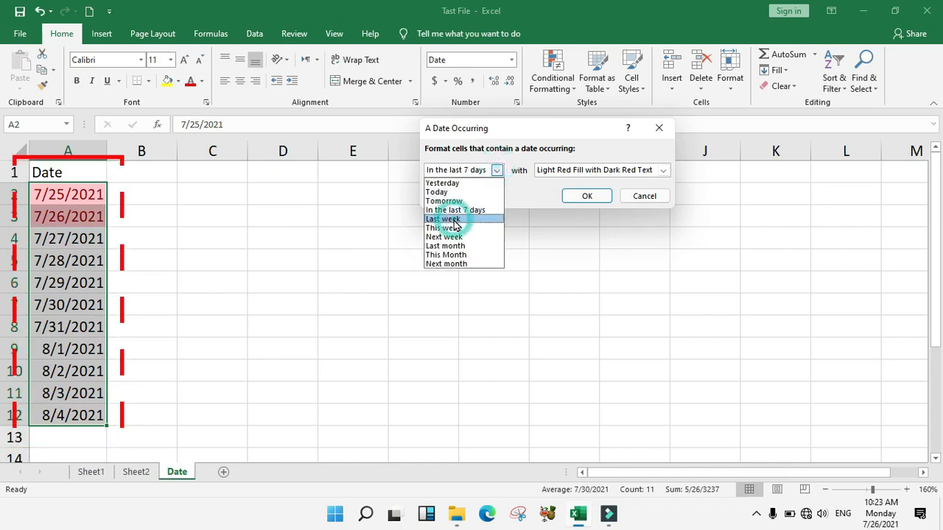
left_click(444, 218)
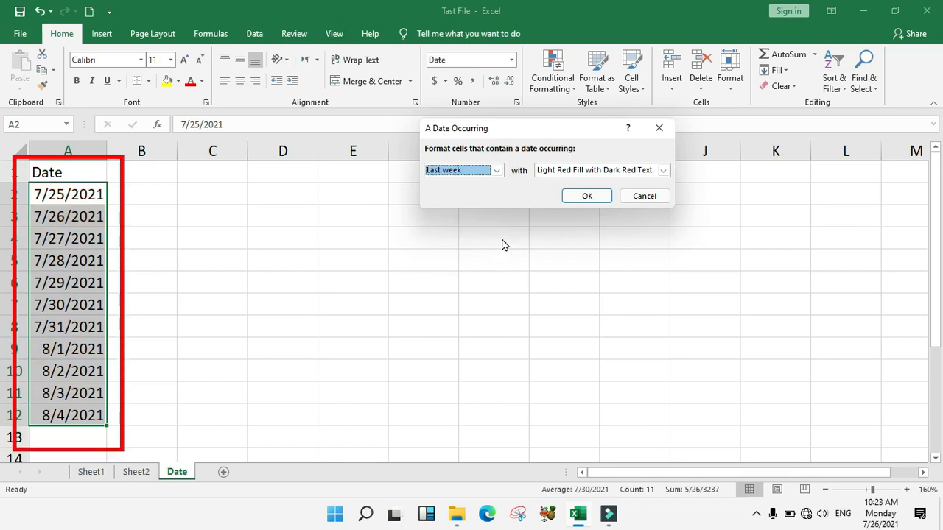
Preview date periods This week, Next week, Last month and This Month
left_click(497, 171)
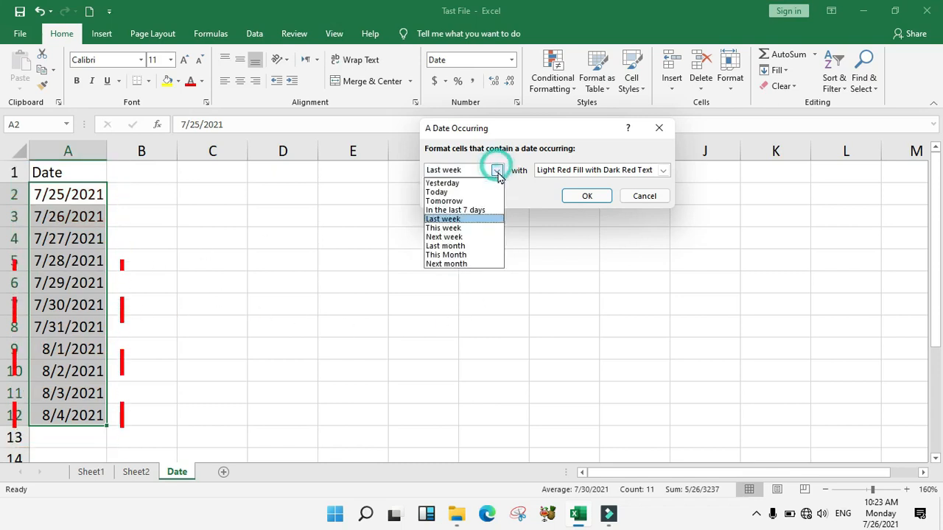
left_click(452, 228)
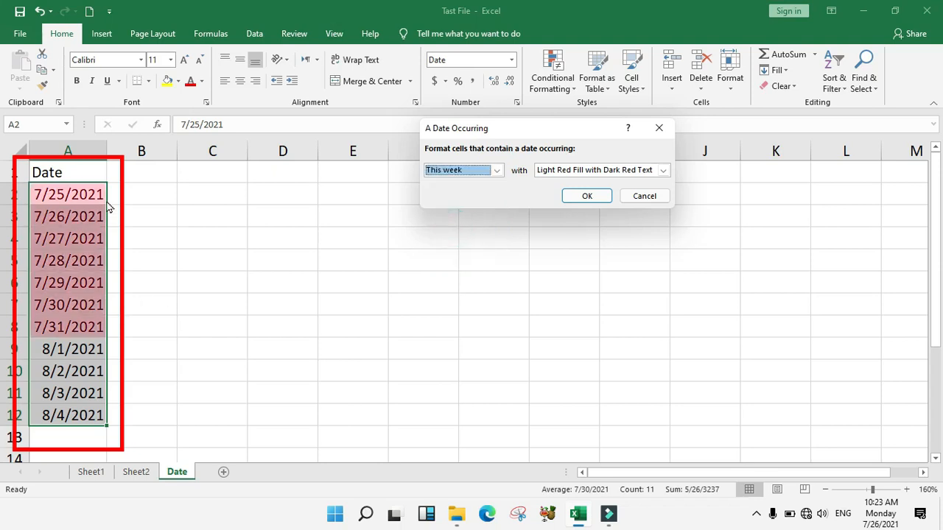
left_click(497, 170)
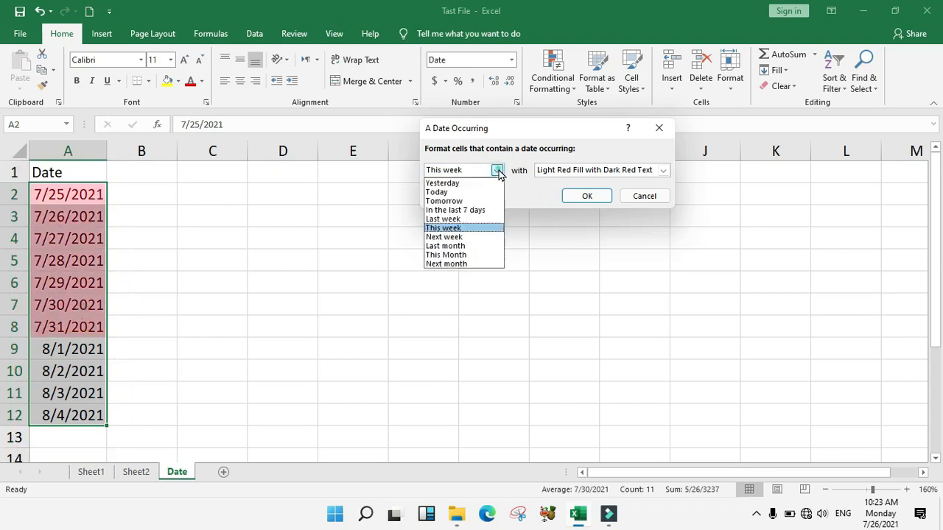
left_click(453, 237)
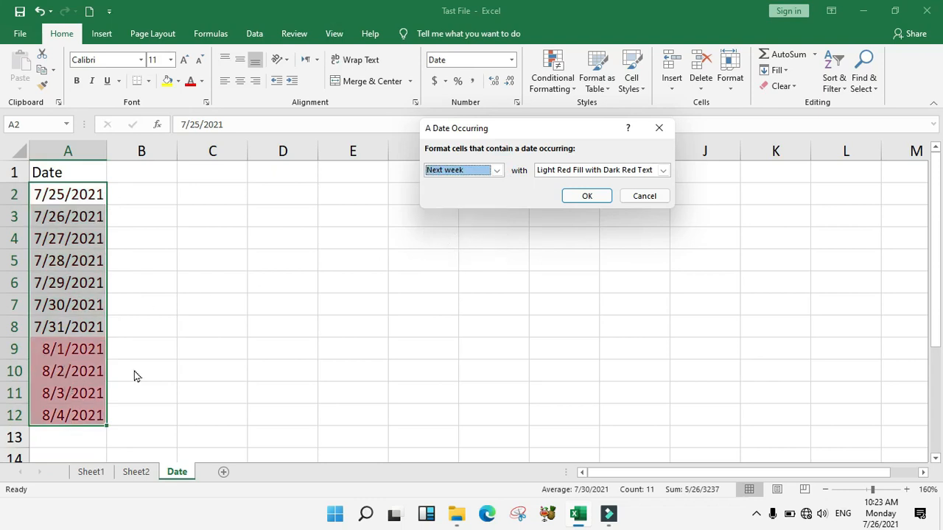
left_click(497, 171)
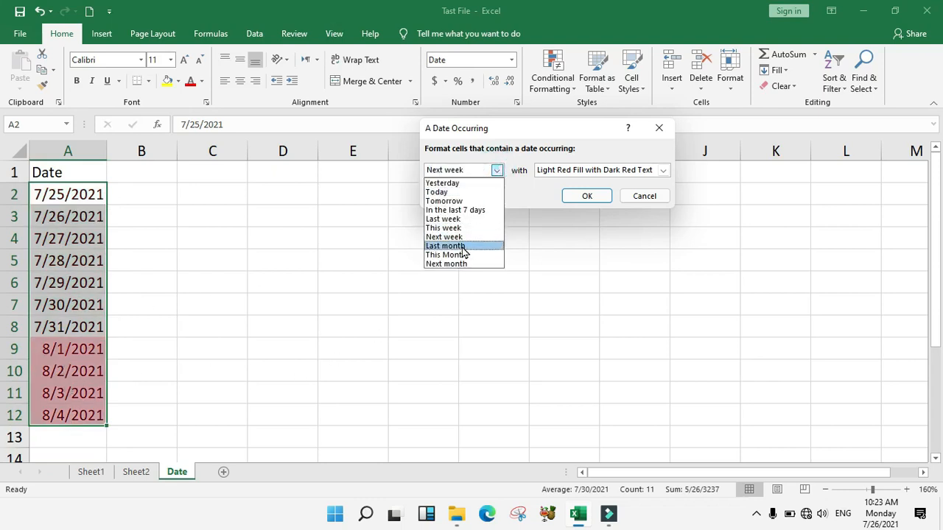
left_click(459, 246)
left_click(497, 170)
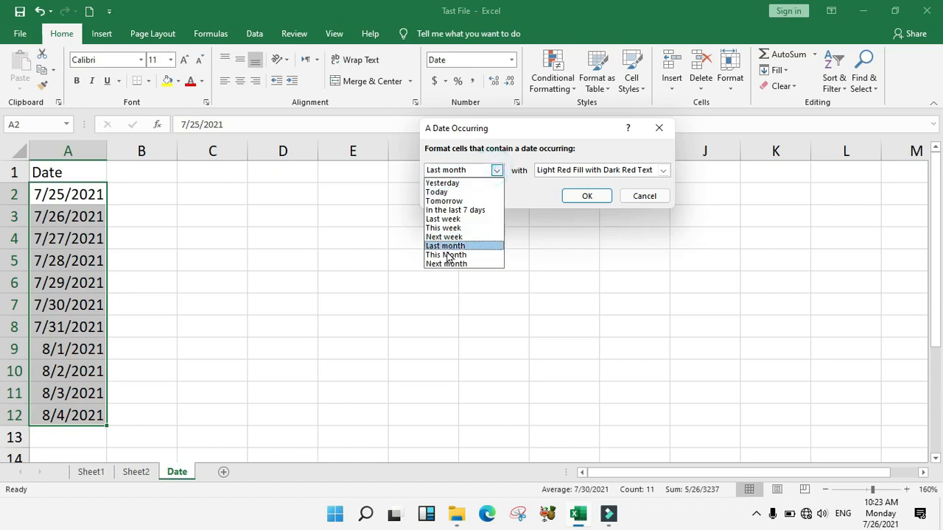
left_click(447, 254)
Apply Next month with green fill and dark green text
left_click(497, 171)
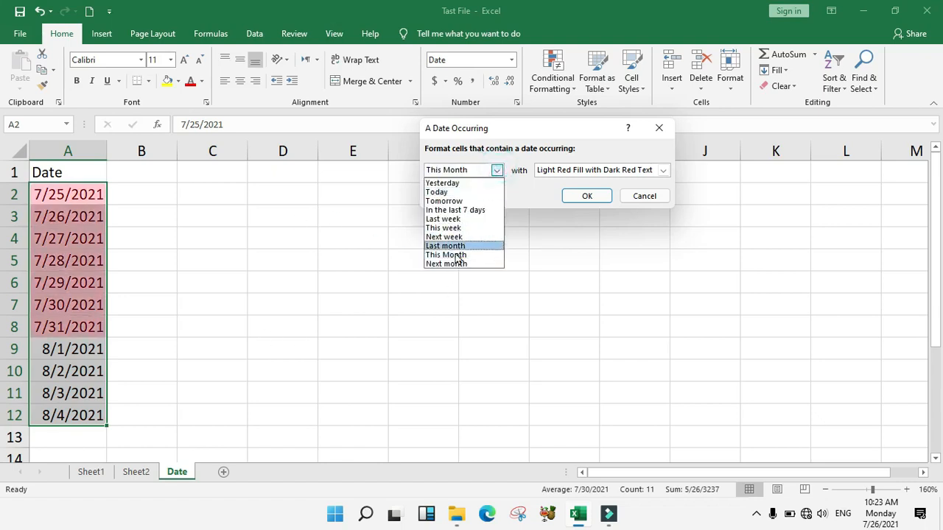
left_click(452, 263)
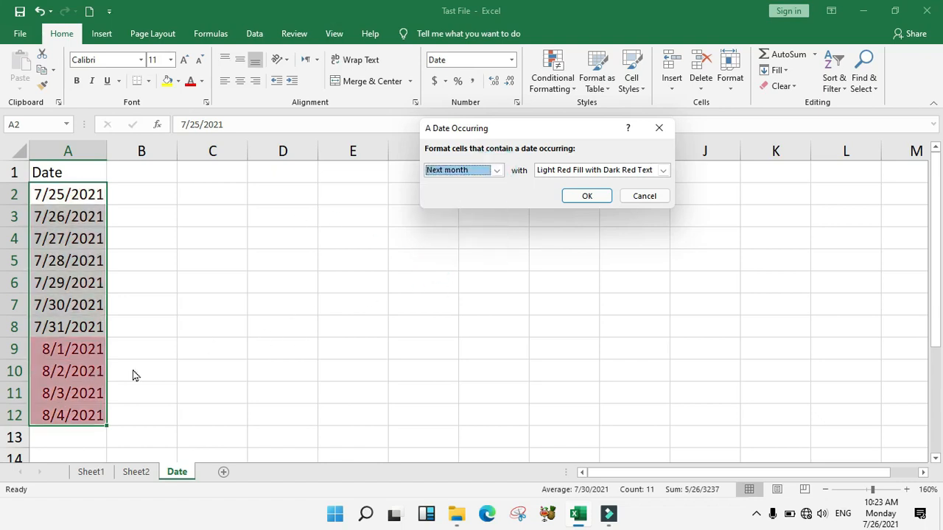
left_click(663, 170)
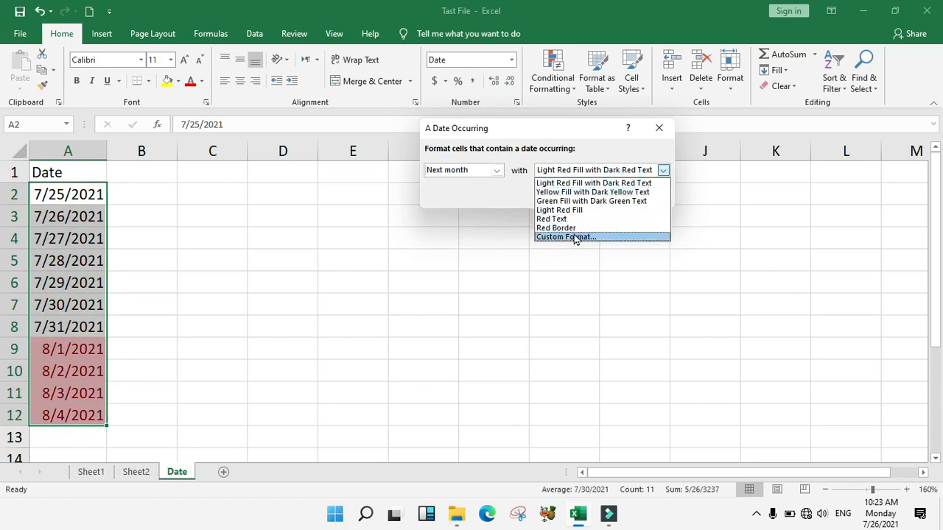
left_click(582, 201)
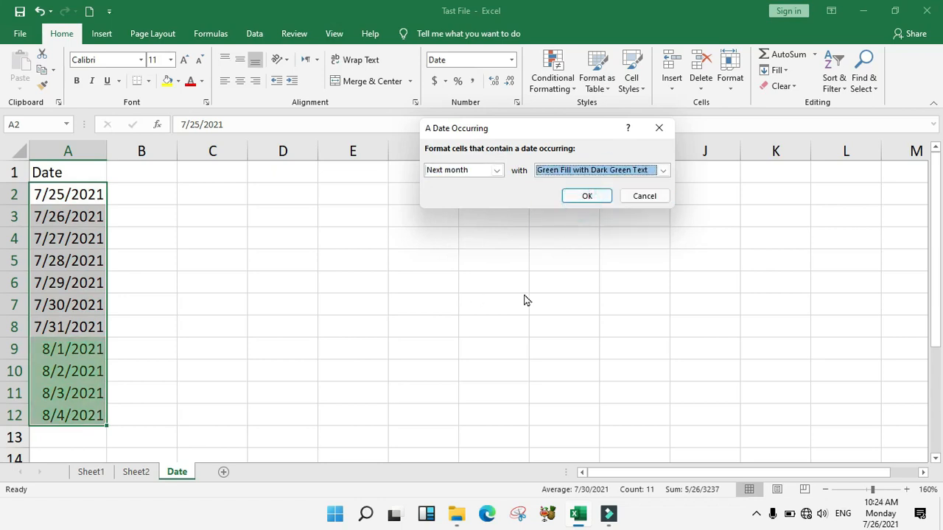
left_click(588, 198)
Clear the next-month rule from the selected dates and dismiss the menu
left_click(559, 98)
mouse_move(631, 276)
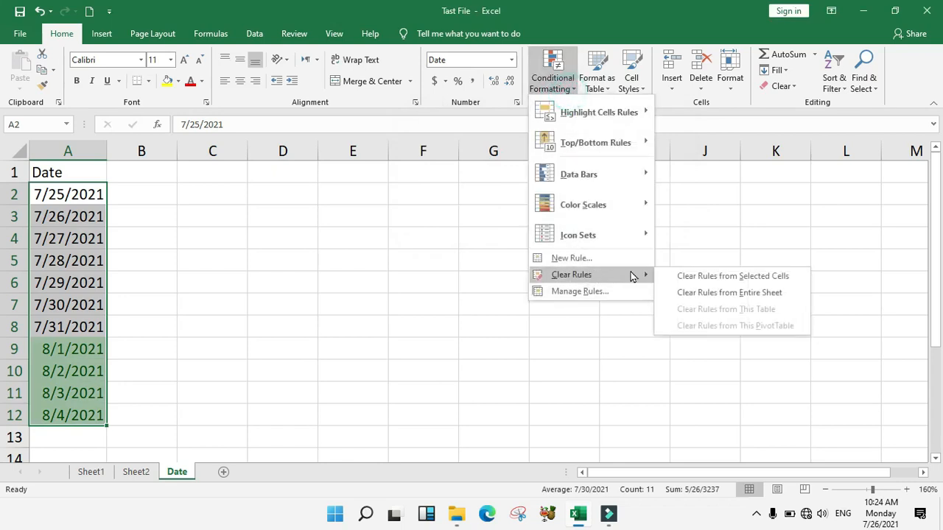
left_click(707, 276)
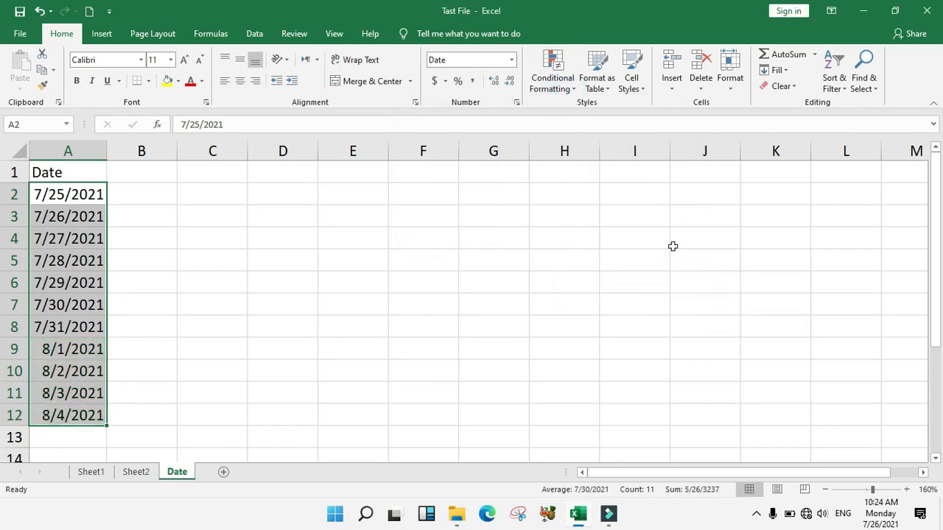
left_click(561, 87)
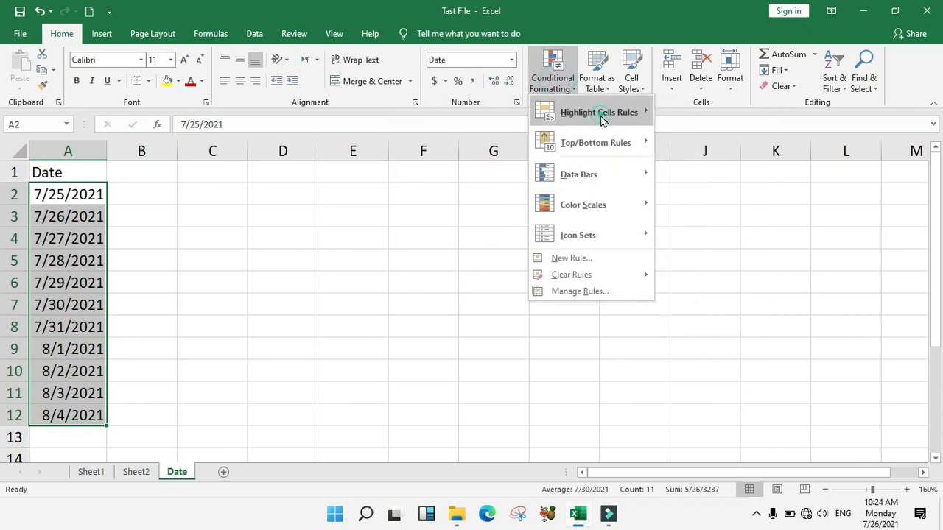
mouse_move(602, 120)
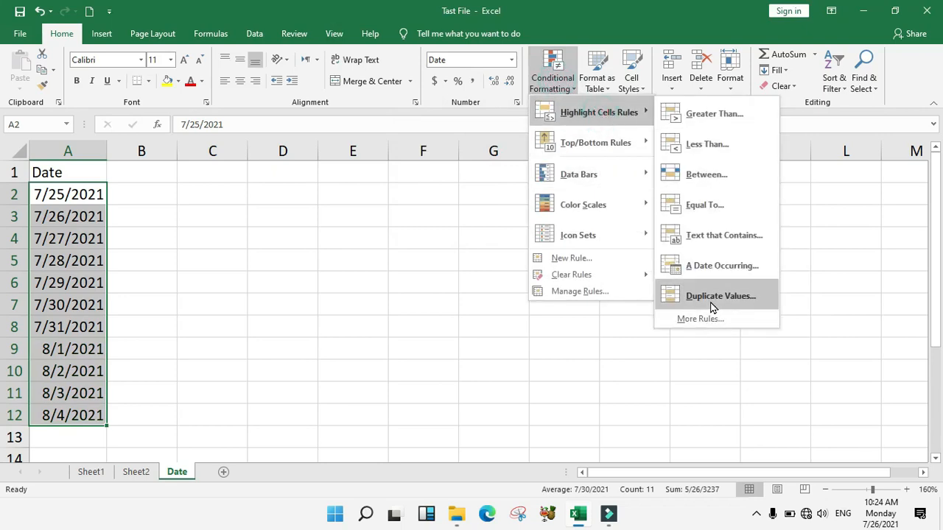
left_click(288, 258)
On Sheet2, copy row 2's name and mark 90 into rows 6 and 9, then select A2:B11
left_click(137, 472)
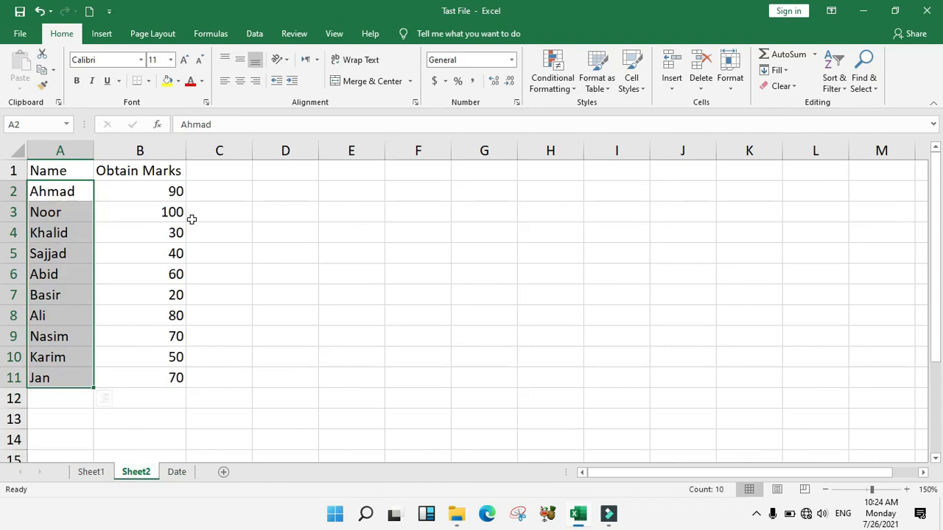
left_click_drag(58, 200, 168, 195)
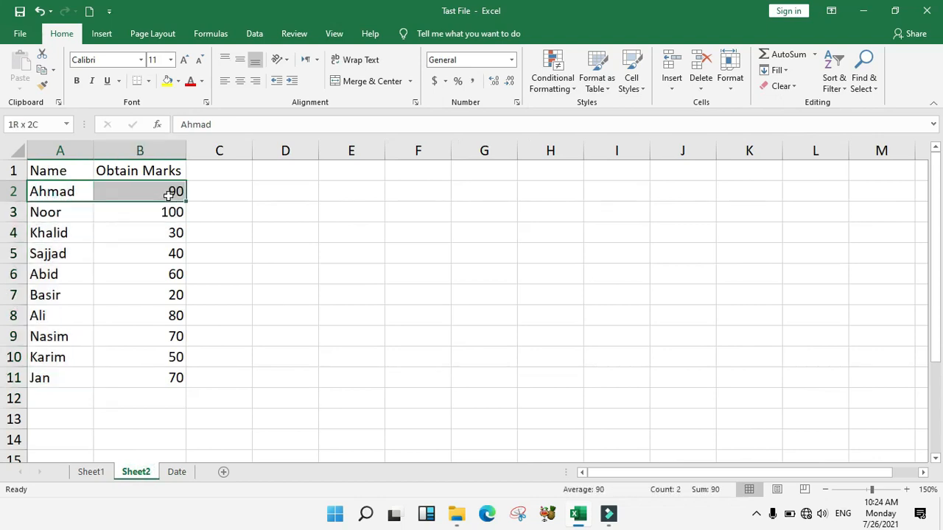
key("ctrl+c")
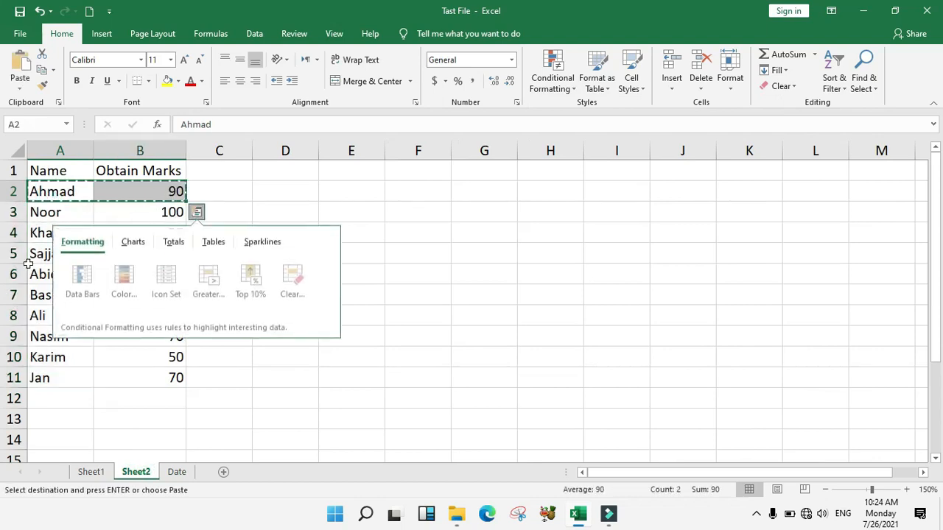
left_click(42, 273)
key("ctrl+v")
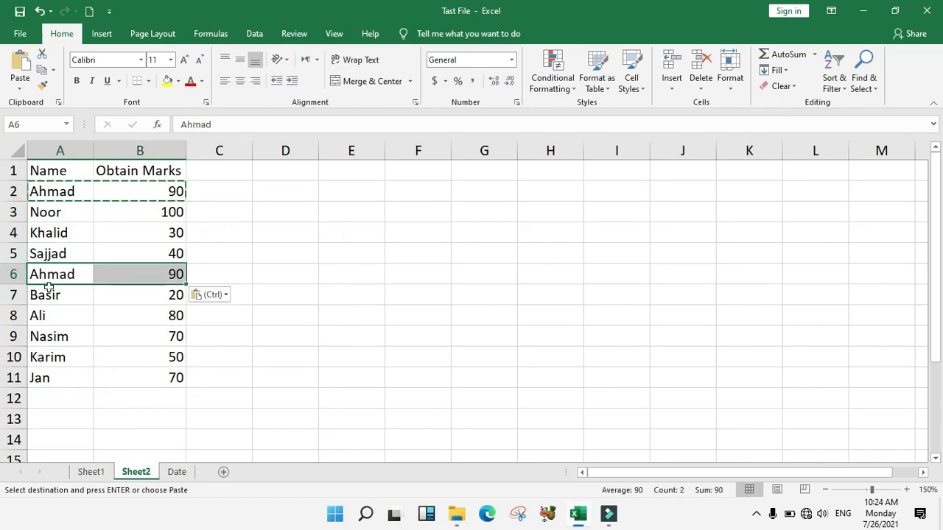
left_click(41, 342)
key("ctrl+v")
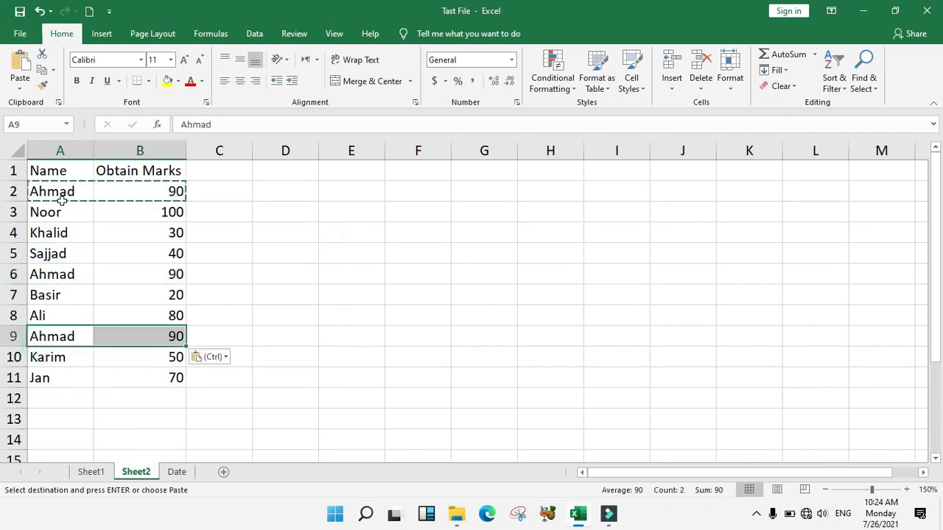
left_click_drag(55, 190, 139, 381)
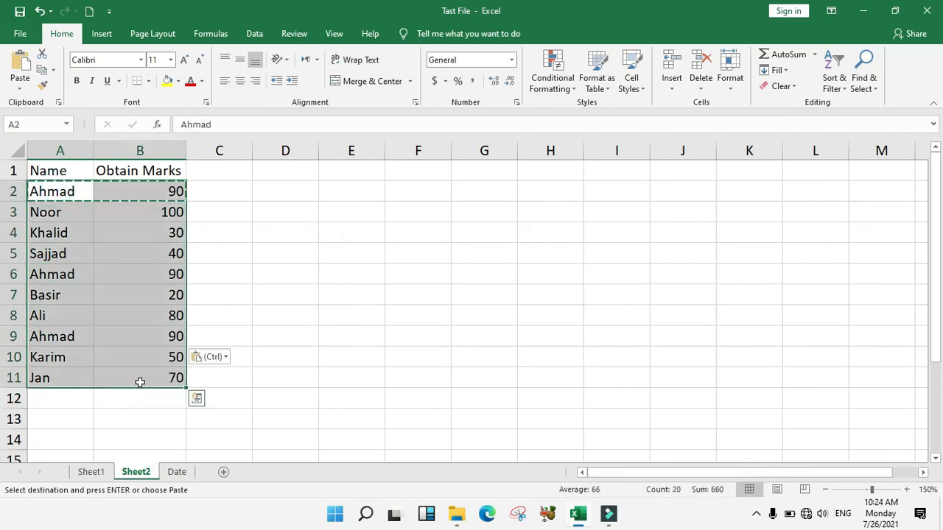
key("Escape")
Start a Duplicate Values highlighting rule and reposition its dialog
left_click(552, 74)
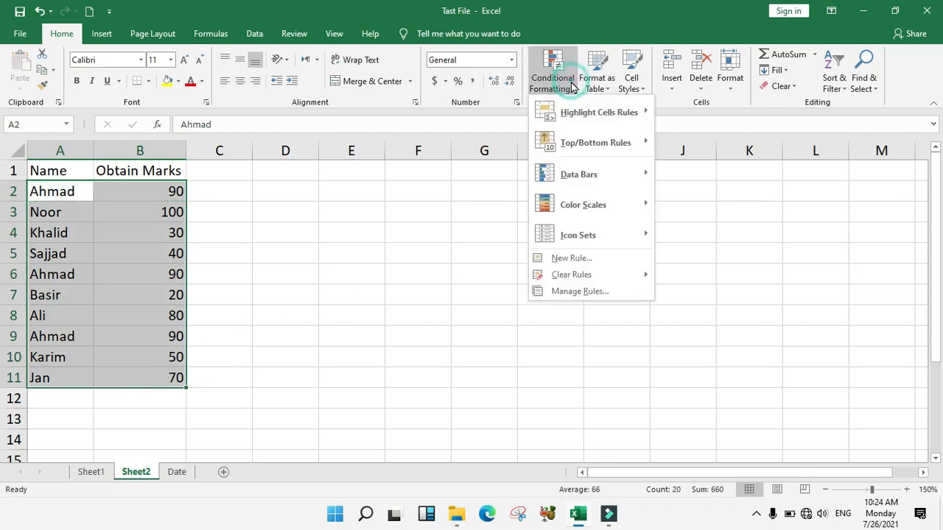
left_click(578, 117)
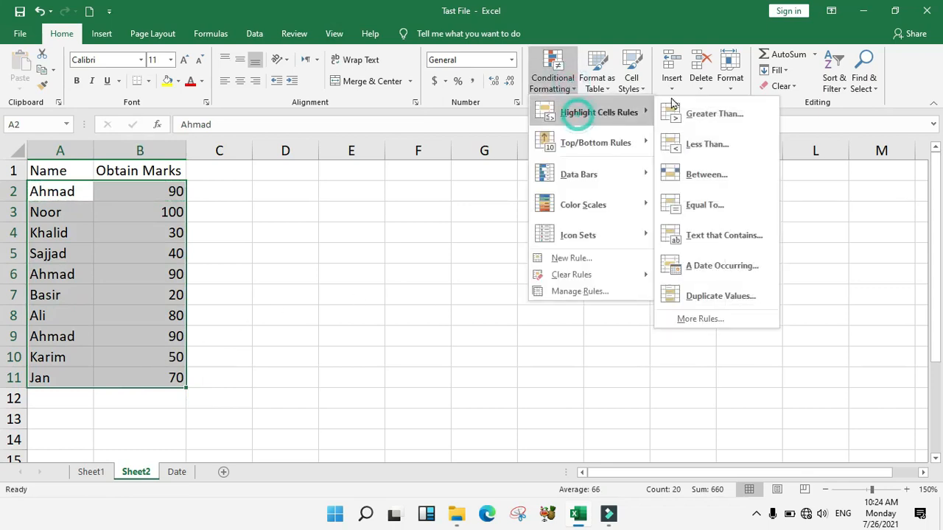
left_click(727, 297)
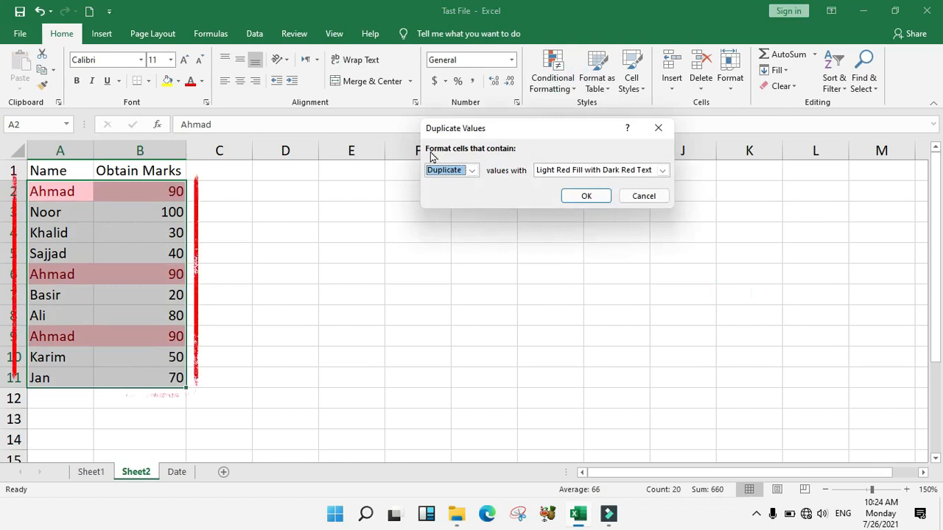
left_click_drag(483, 129, 427, 118)
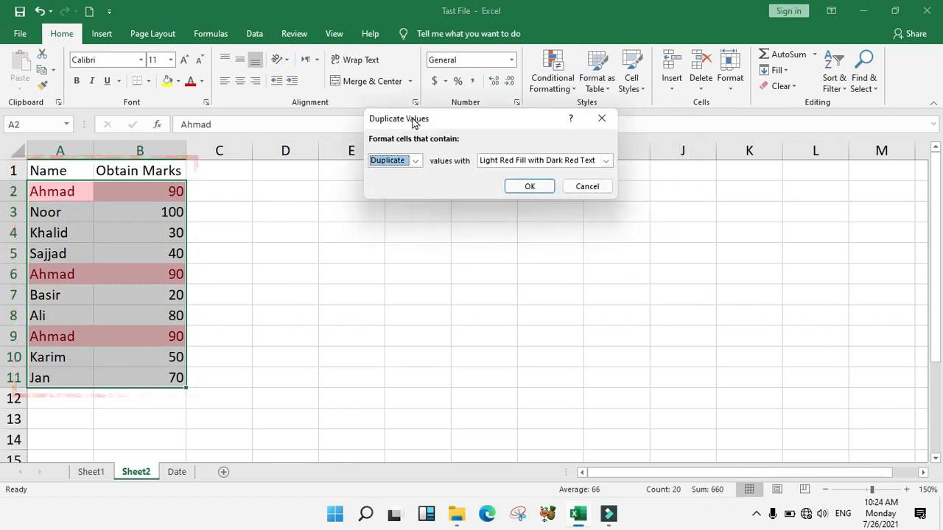
left_click_drag(411, 117, 445, 143)
Try green fill, then settle on light red fill with dark red text
left_click(525, 186)
left_click(525, 217)
left_click(527, 187)
left_click(526, 218)
left_click(525, 186)
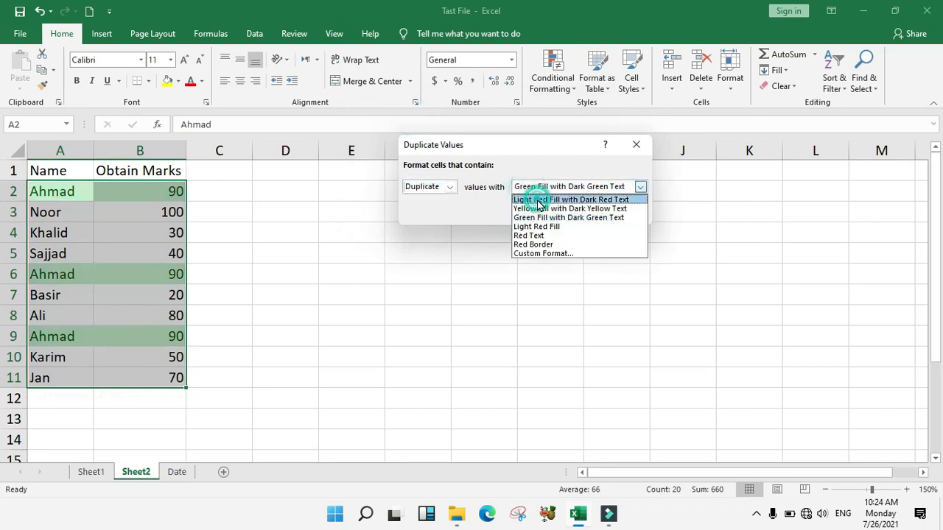
left_click(537, 199)
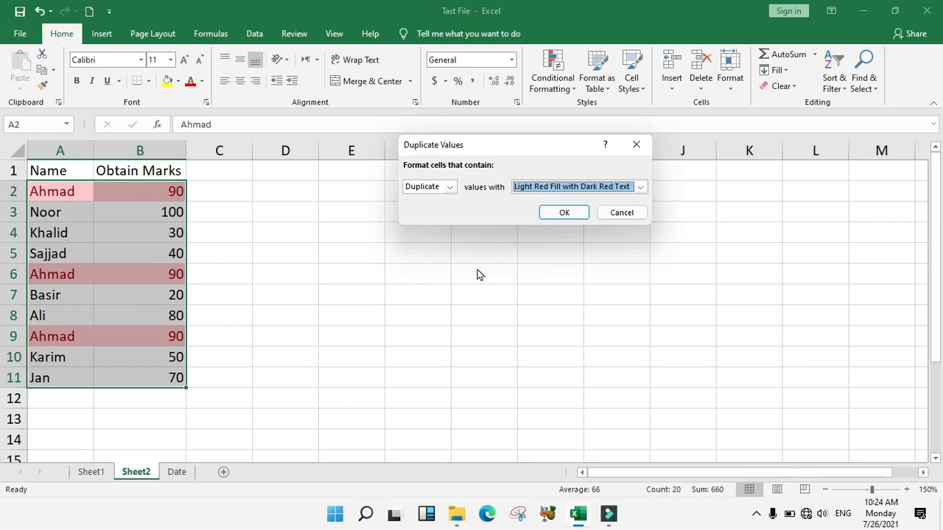
Switch the rule to Unique and give it a custom solid red fill
left_click(450, 189)
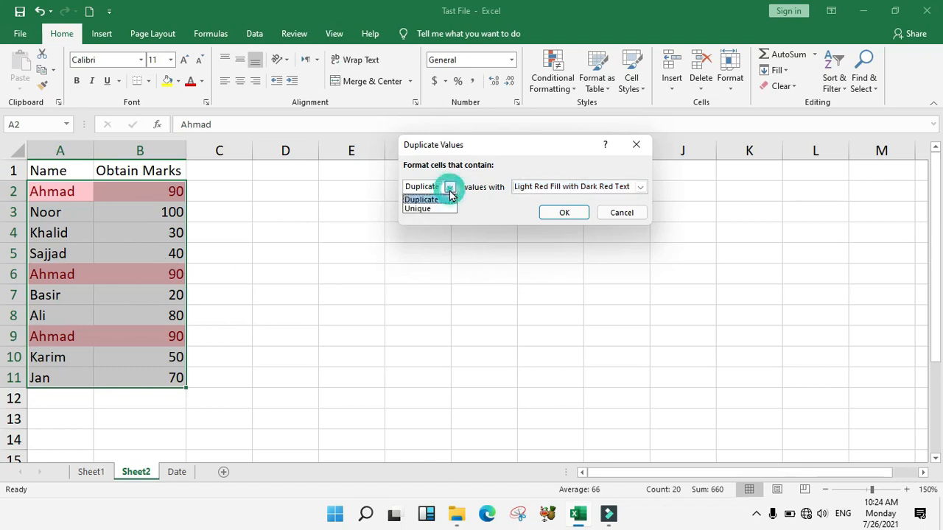
left_click(416, 209)
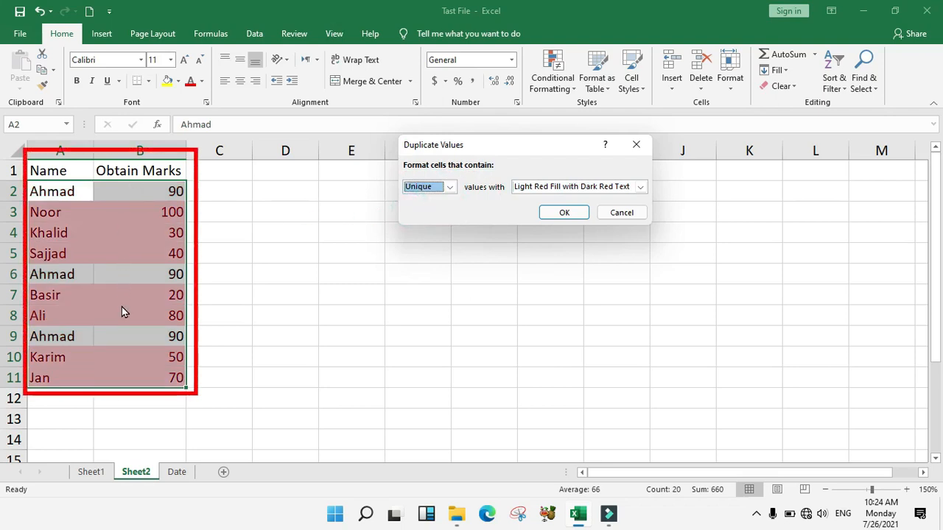
left_click(521, 188)
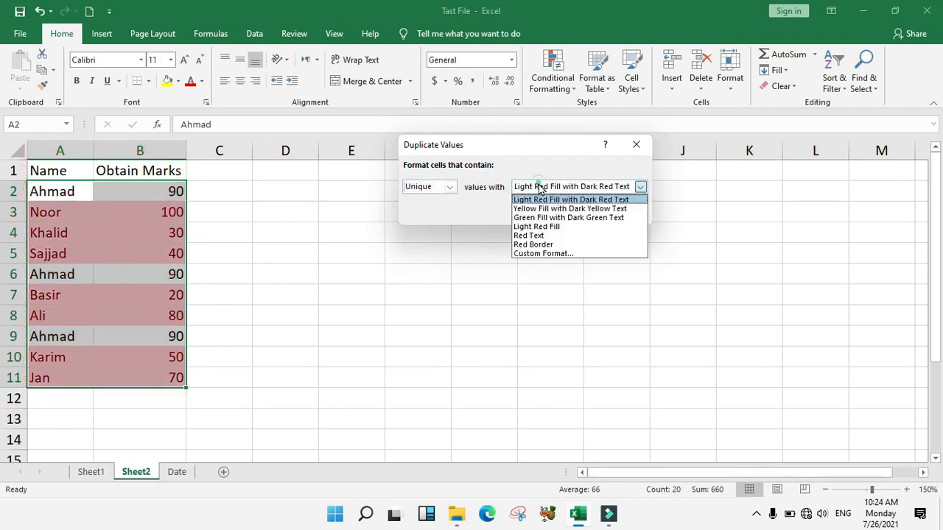
left_click(539, 254)
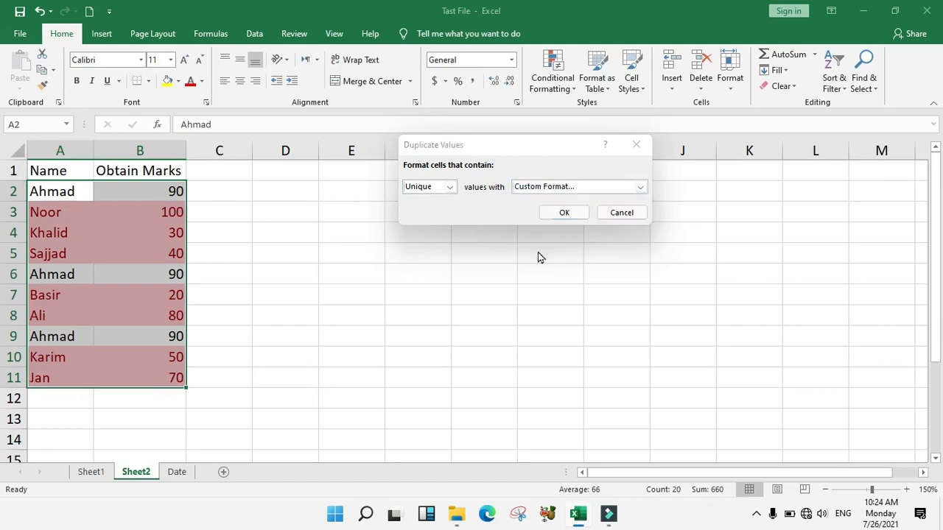
left_click(400, 171)
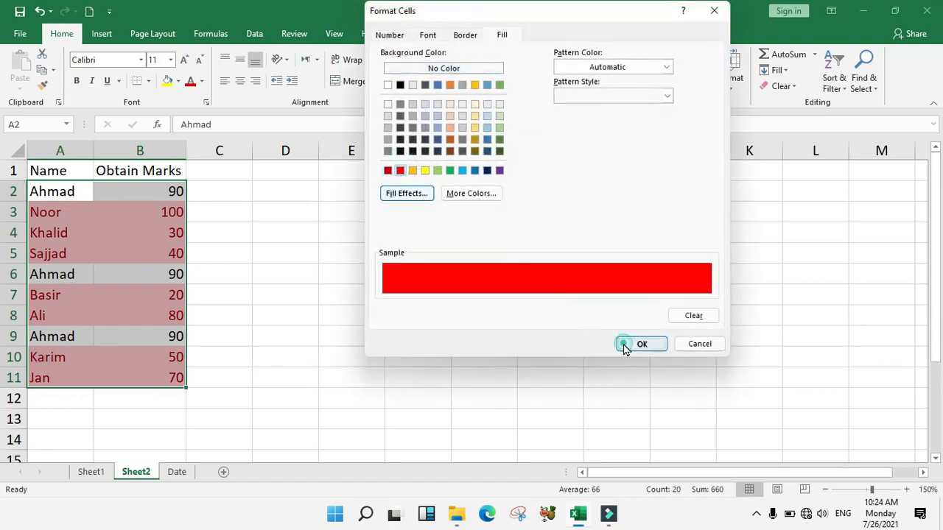
left_click(624, 343)
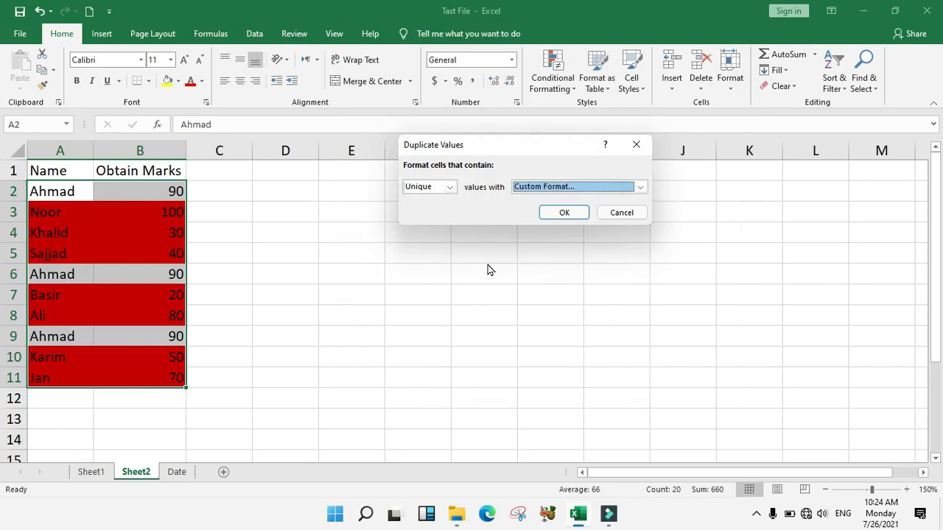
Switch back to Duplicate and apply the red duplicate-values rule
left_click(440, 189)
left_click(422, 200)
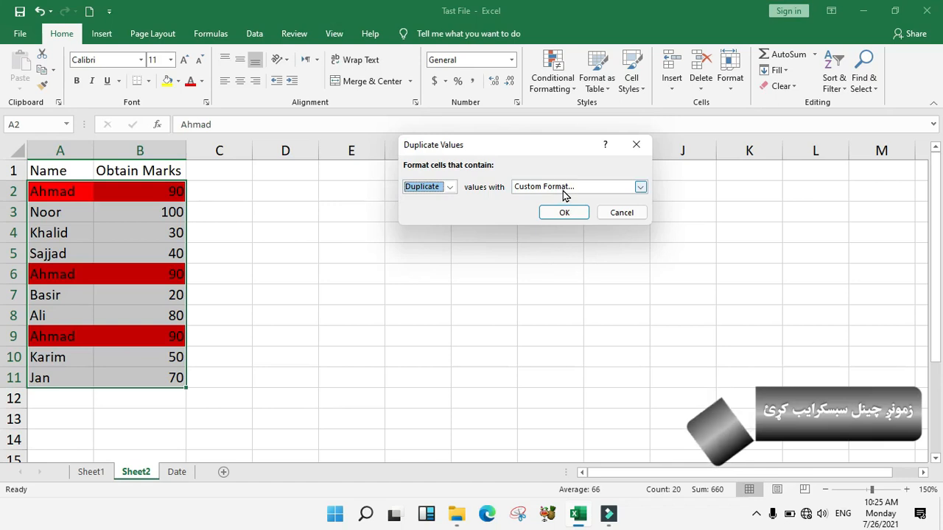
left_click(564, 213)
left_click(564, 89)
Select empty cell E5 and clear rules from the selected cells
left_click(442, 253)
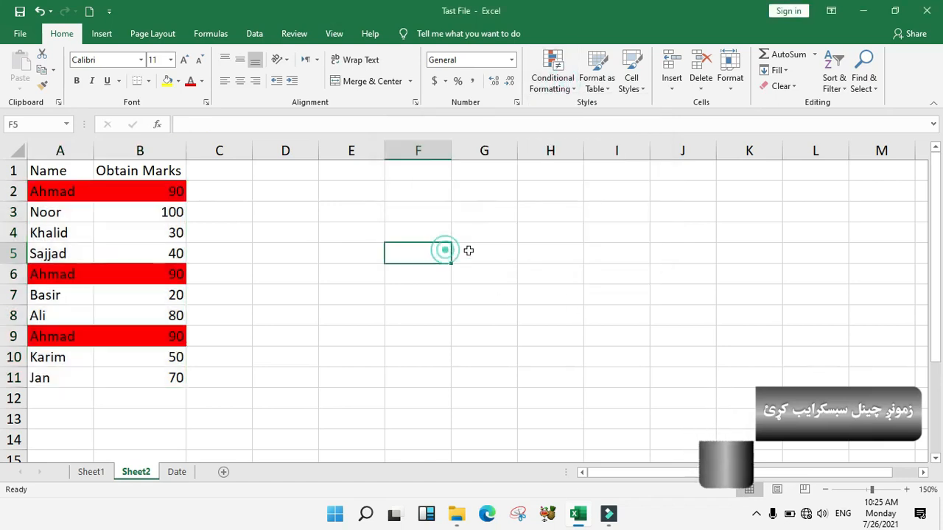
left_click_drag(273, 207, 444, 351)
left_click(395, 292)
left_click(333, 246)
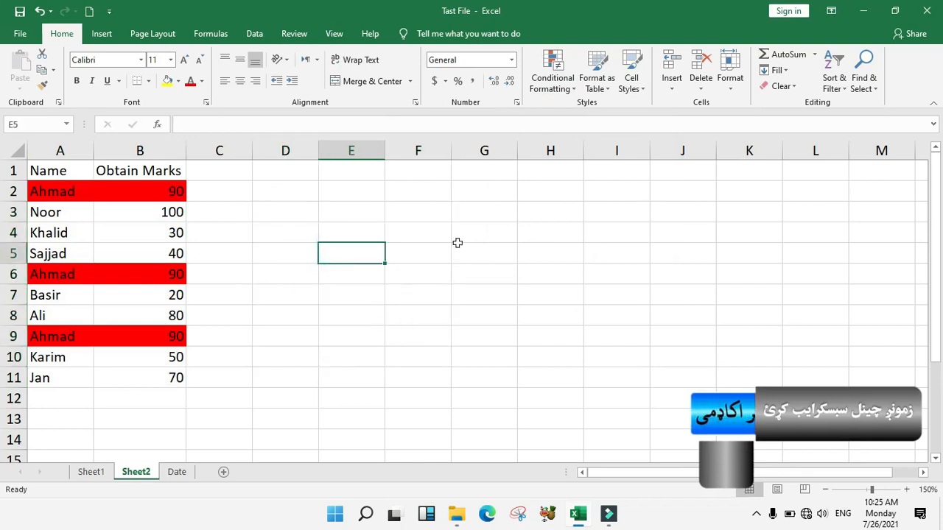
left_click(571, 87)
mouse_move(583, 276)
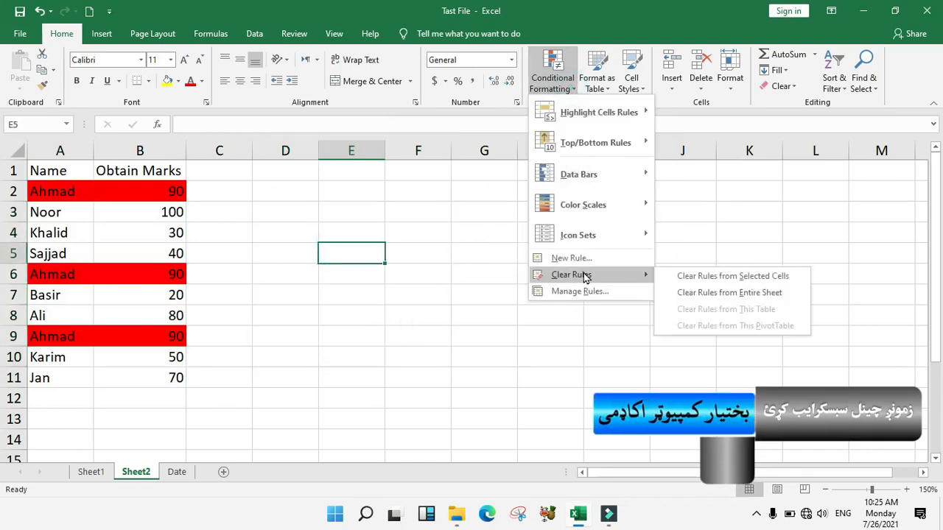
left_click(722, 280)
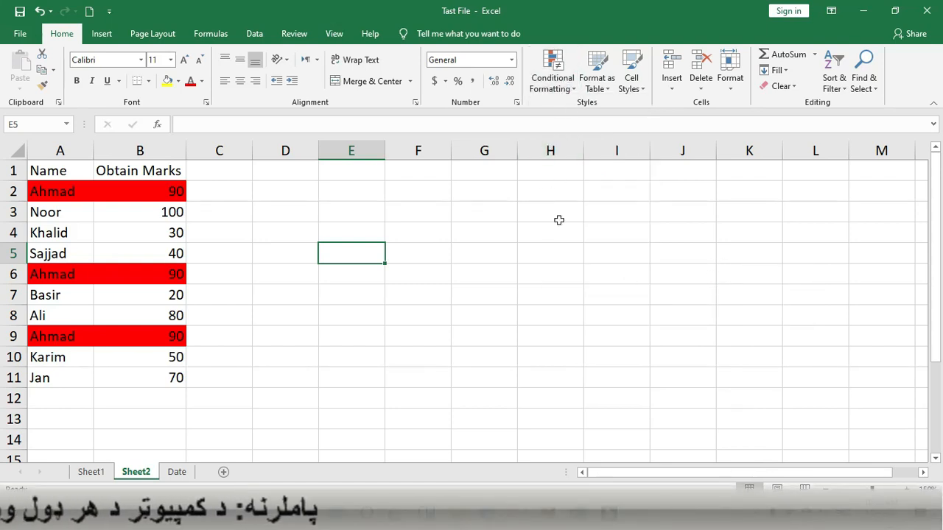
Clear all conditional formatting rules from the entire sheet
left_click(579, 251)
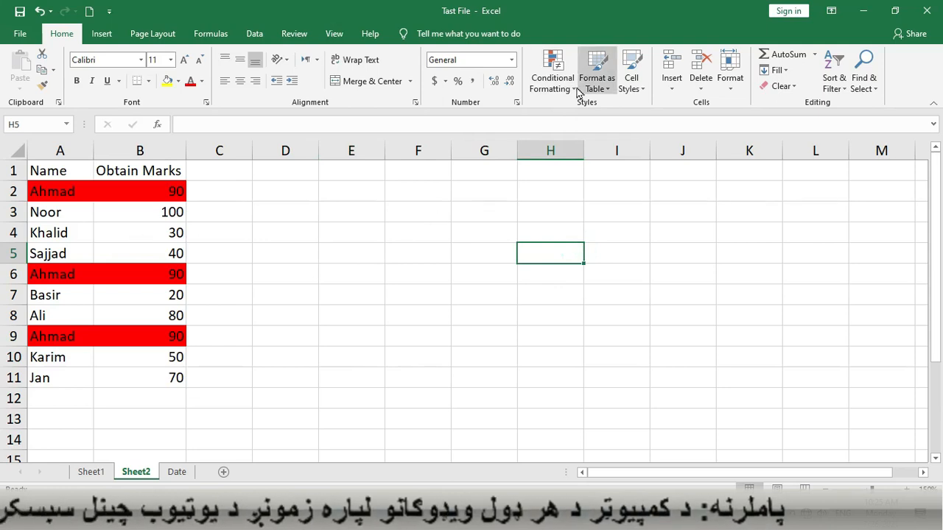
left_click(552, 72)
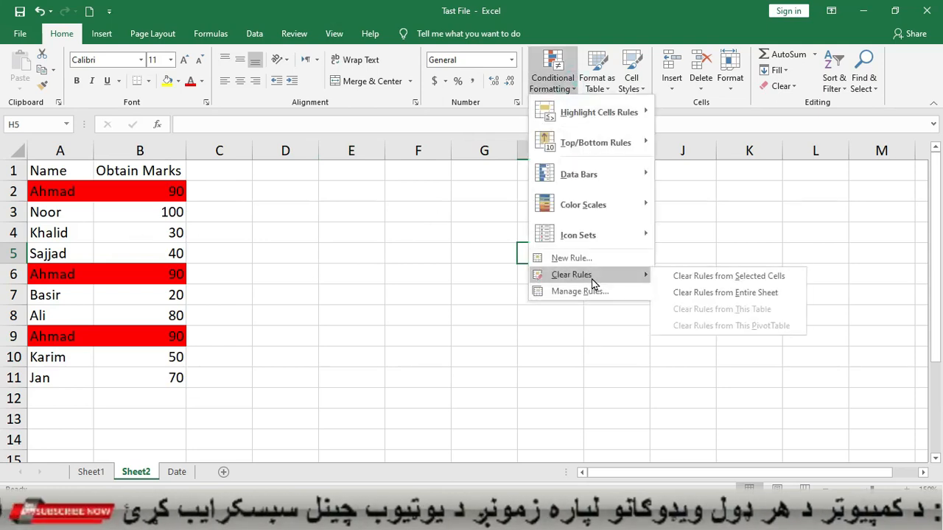
left_click(771, 294)
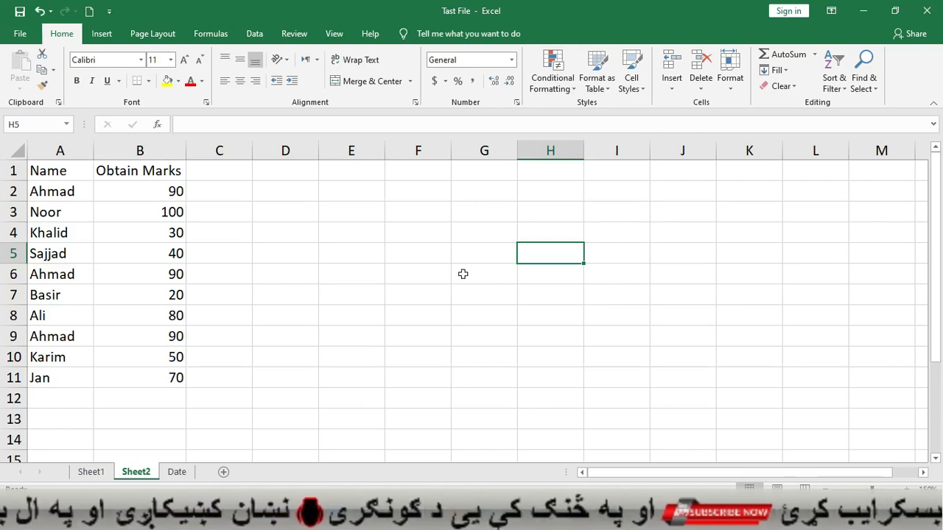
left_click(563, 81)
Close the open menus and select the marks in B2:B11
mouse_move(582, 114)
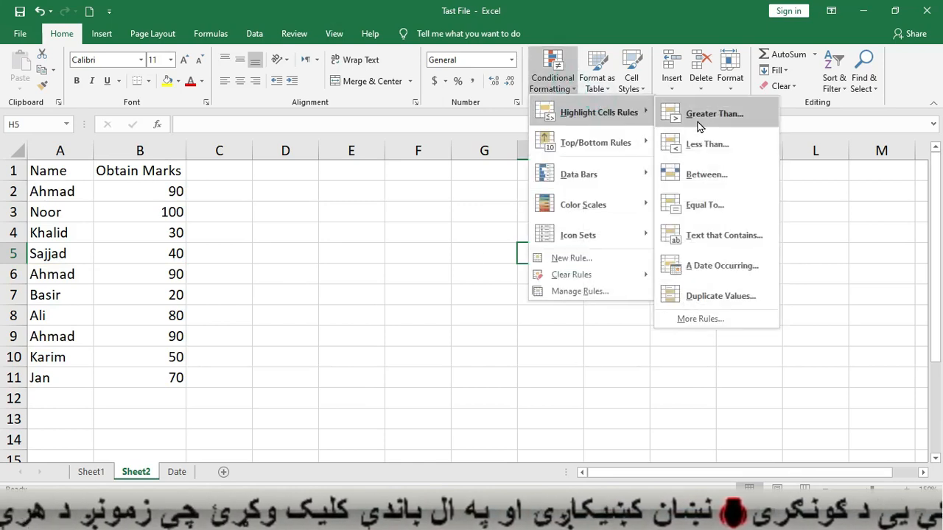
left_click(382, 238)
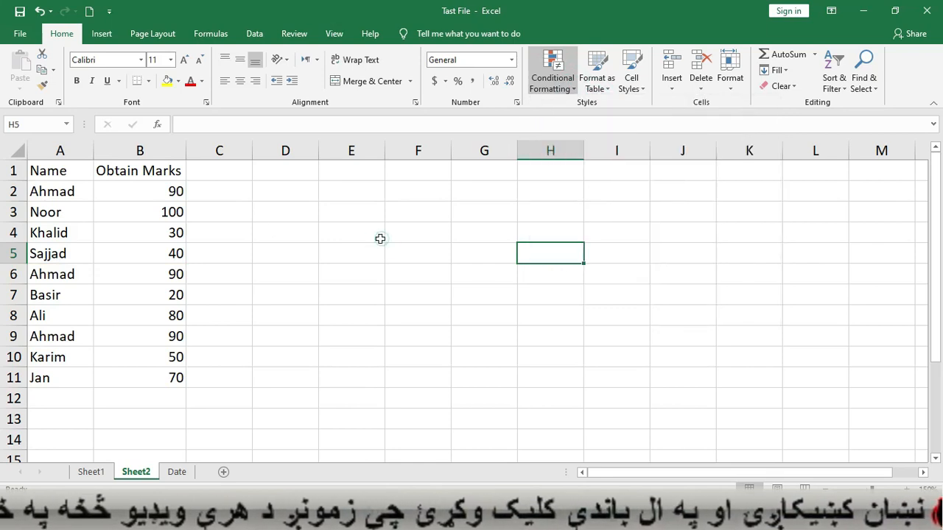
left_click_drag(140, 192, 161, 385)
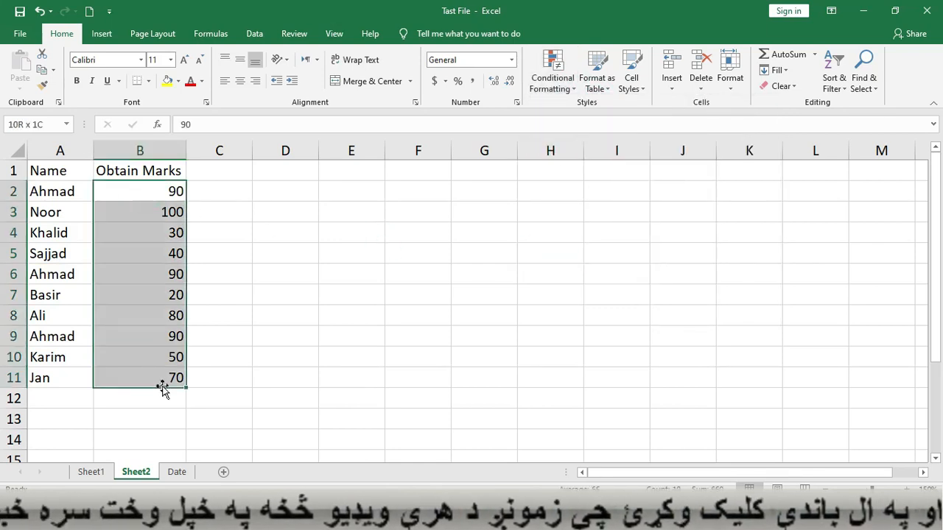
Preview a Top 10 Items rule set to 5, then cancel it
left_click(572, 91)
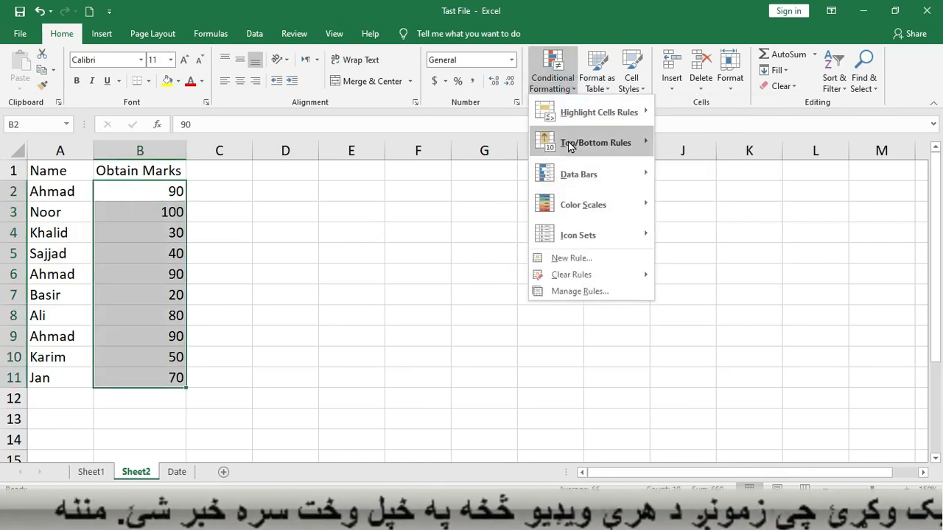
mouse_move(603, 144)
left_click(696, 145)
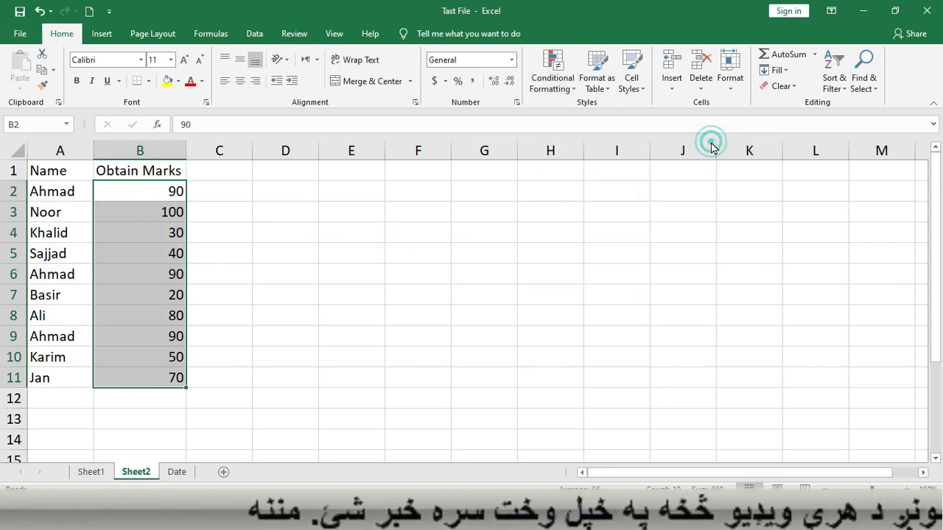
left_click_drag(485, 150, 486, 96)
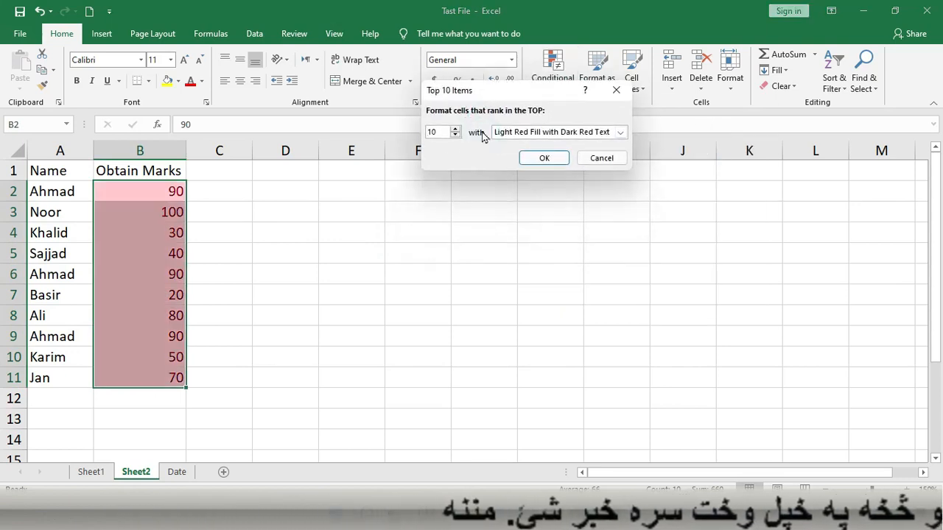
double_click(440, 131)
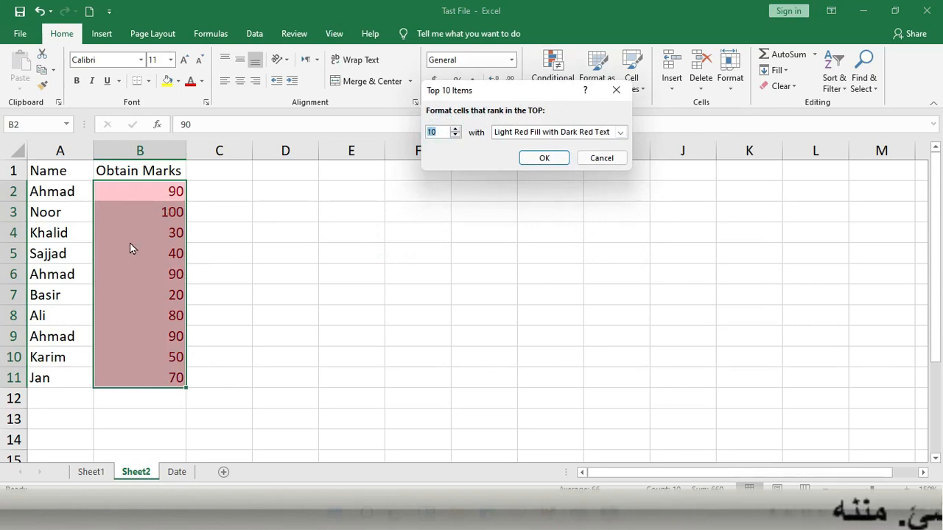
type("5")
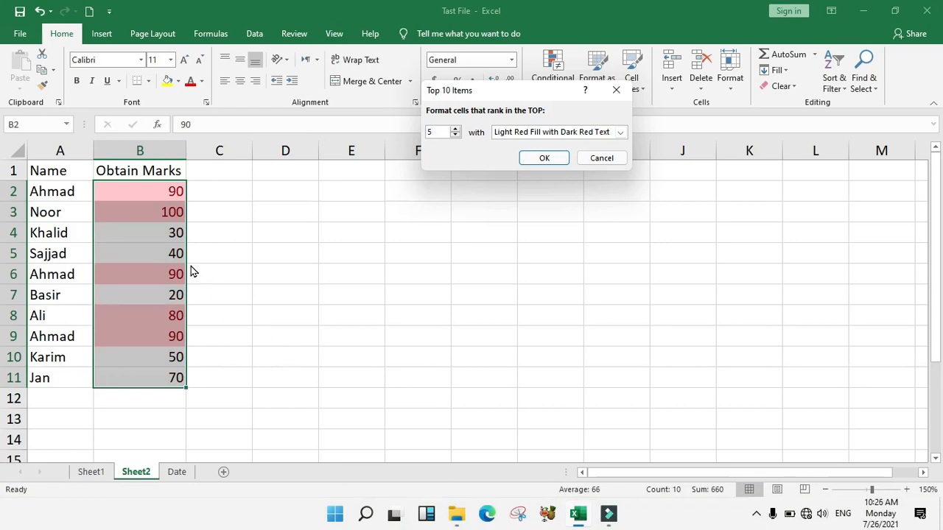
left_click_drag(463, 95, 385, 197)
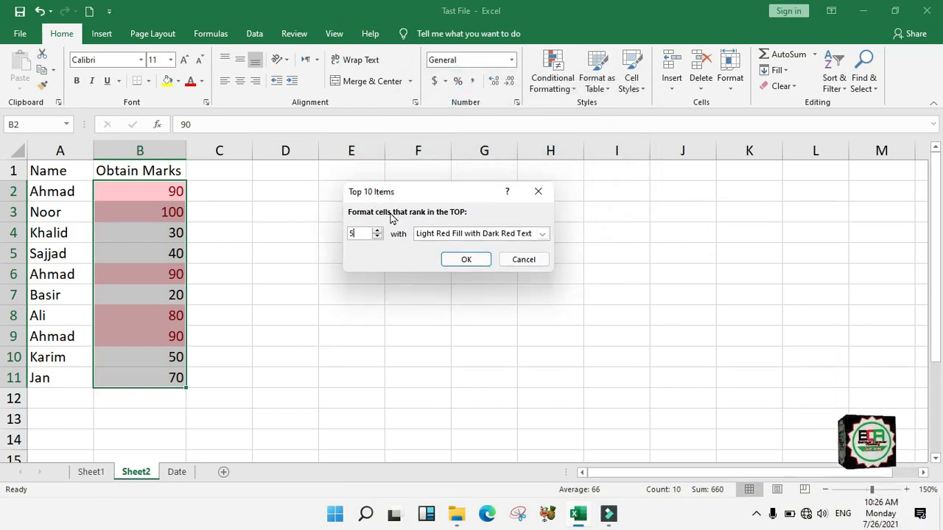
left_click(524, 260)
Preview a Greater Than 60 rule on the marks, then cancel it
mouse_move(571, 116)
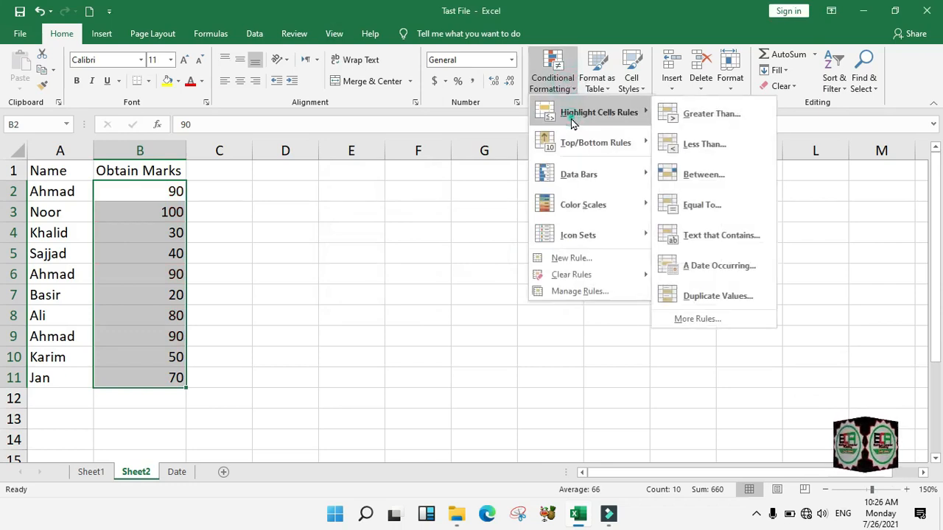
left_click(707, 116)
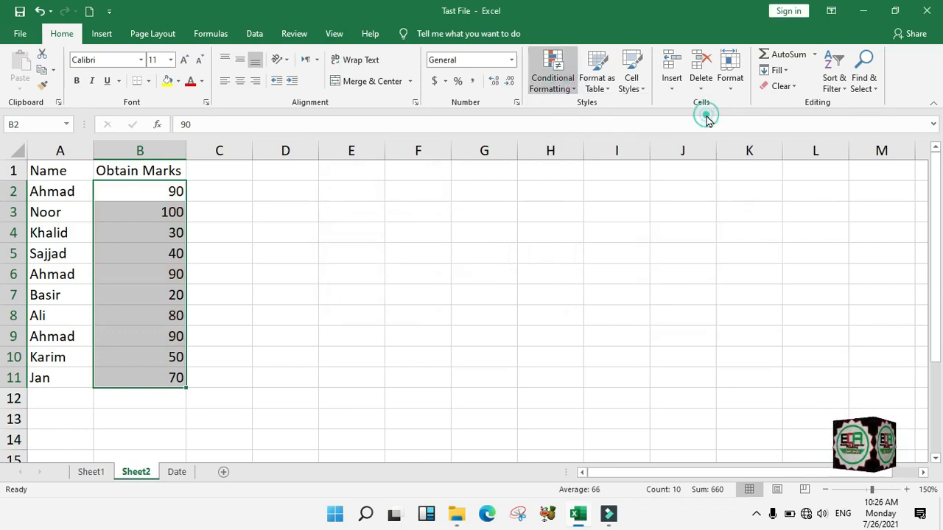
left_click_drag(318, 249, 252, 271)
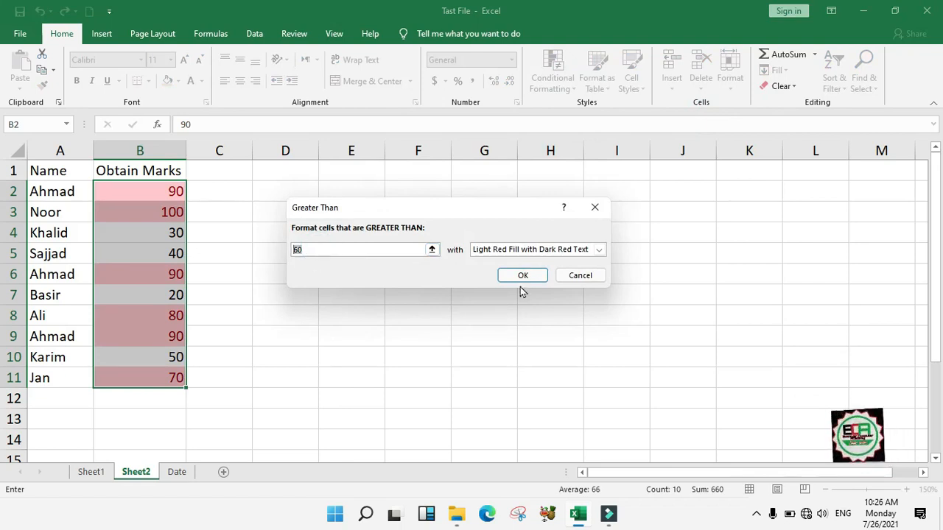
left_click(572, 274)
Preview a Top 3 rule with Yellow Fill with Dark Yellow Text, then cancel it
left_click(552, 74)
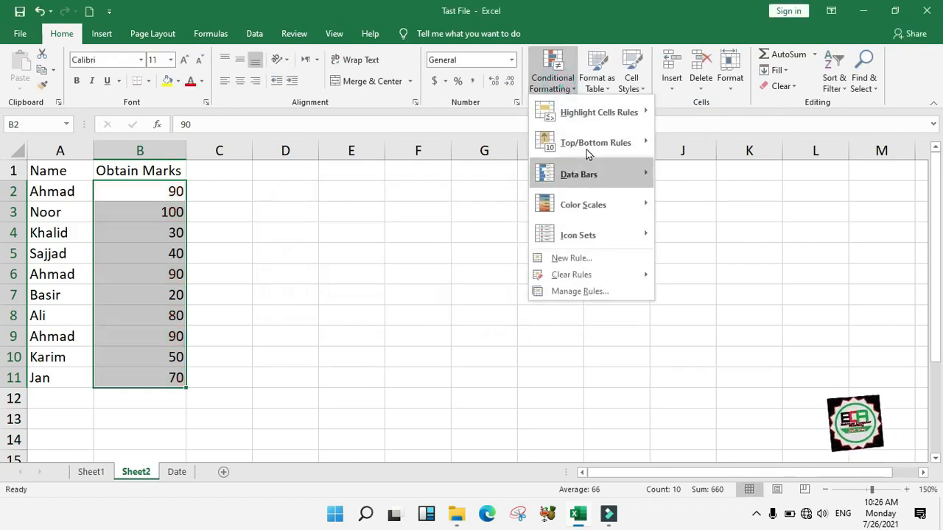
left_click(586, 146)
left_click(688, 145)
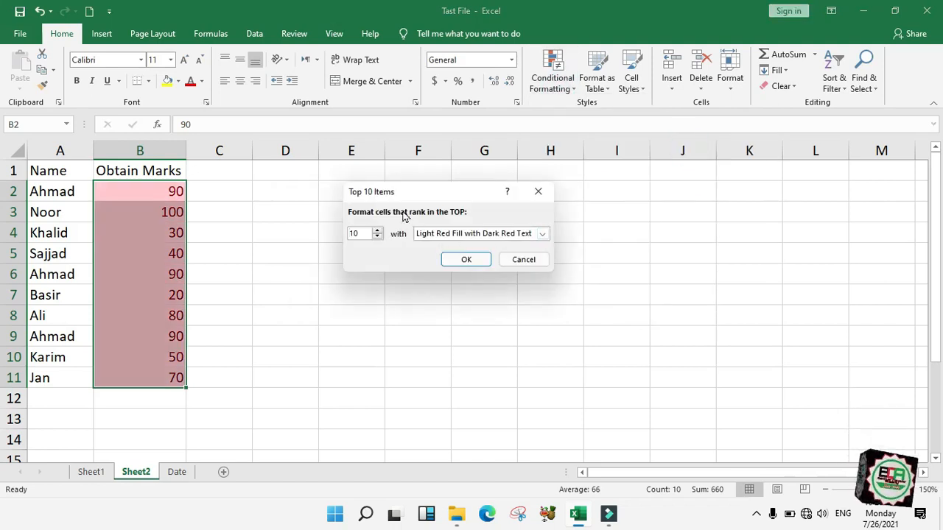
double_click(355, 234)
type("5")
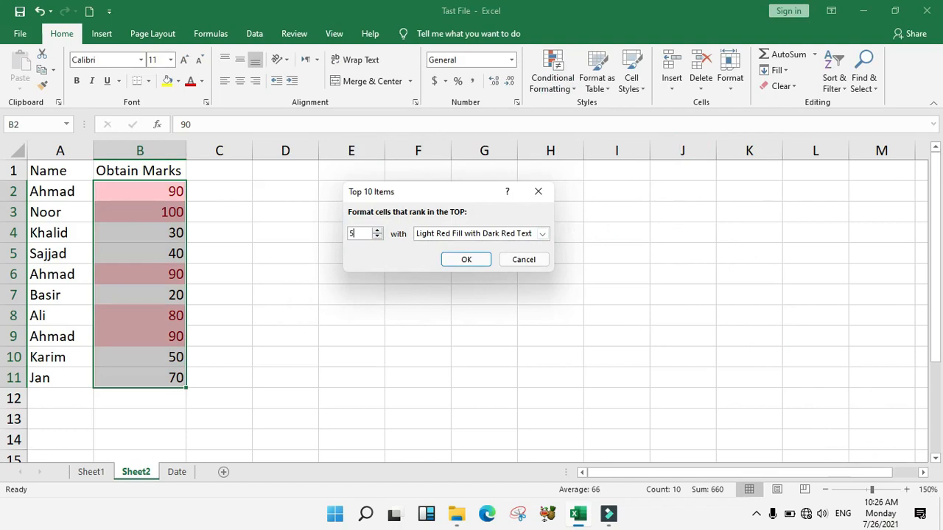
type("3")
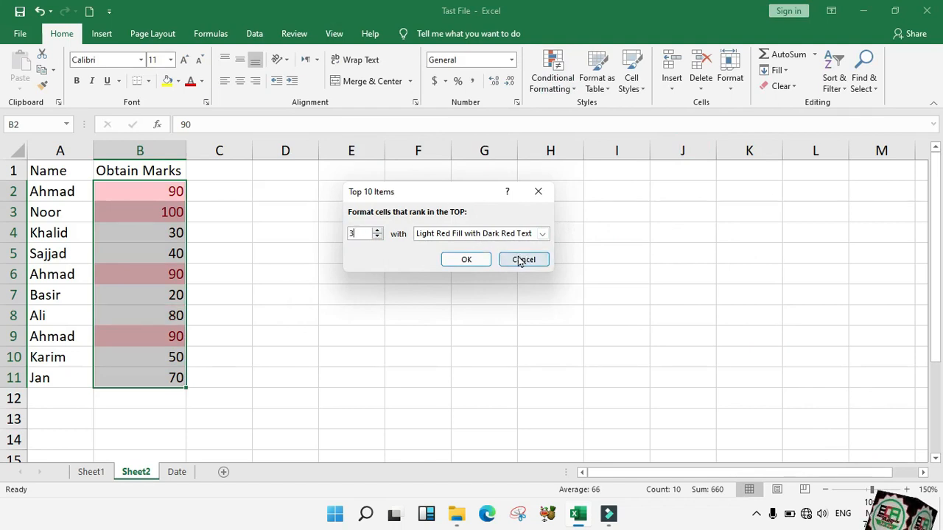
double_click(354, 233)
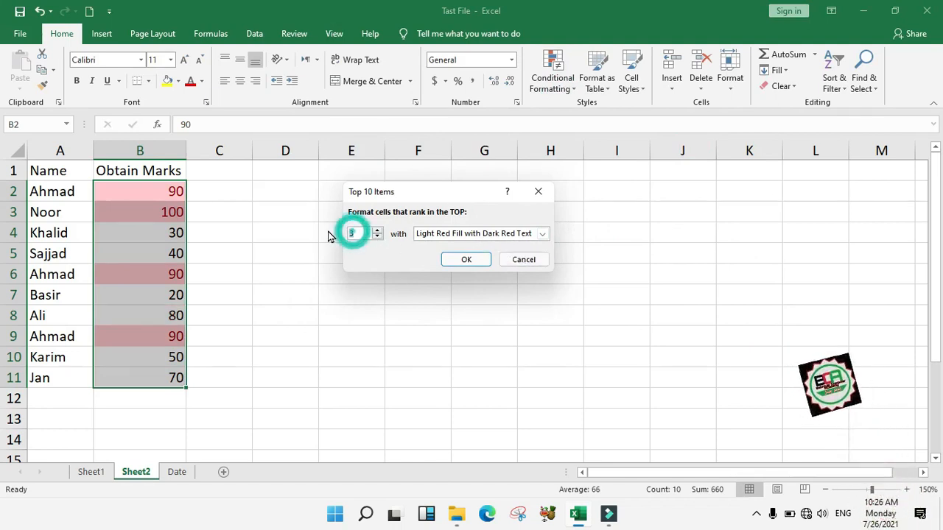
left_click(450, 233)
left_click(443, 273)
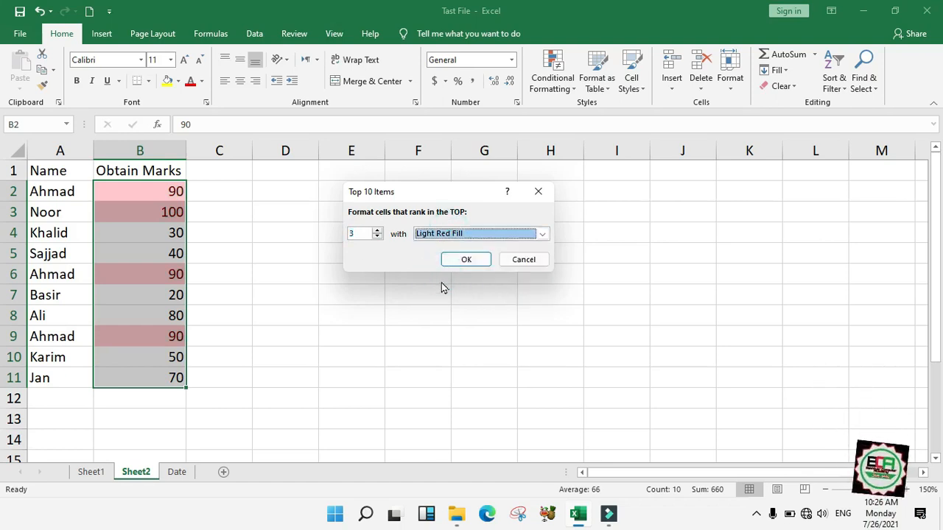
left_click(484, 237)
left_click(488, 255)
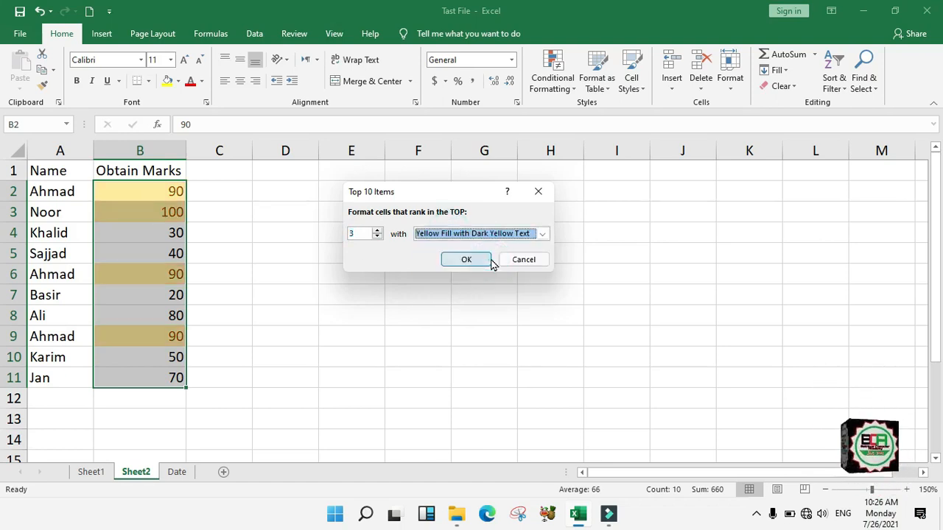
left_click(519, 261)
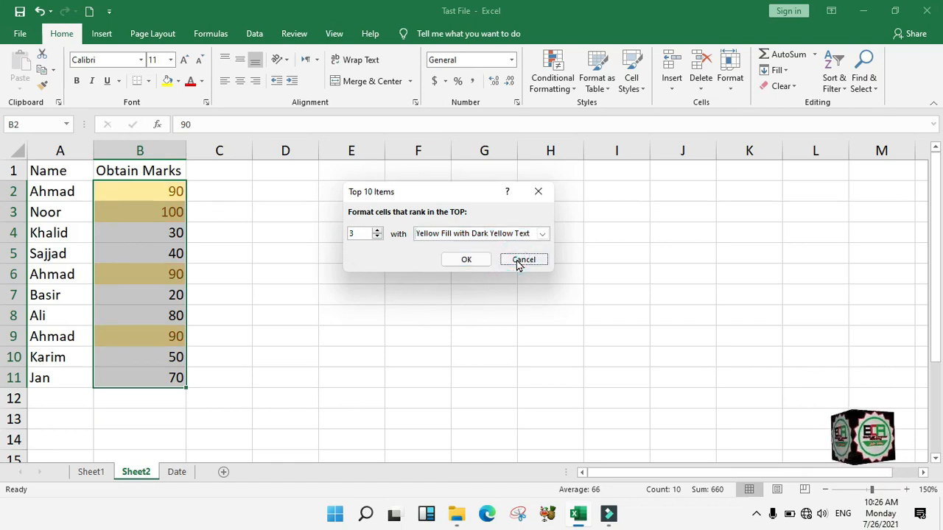
left_click(552, 78)
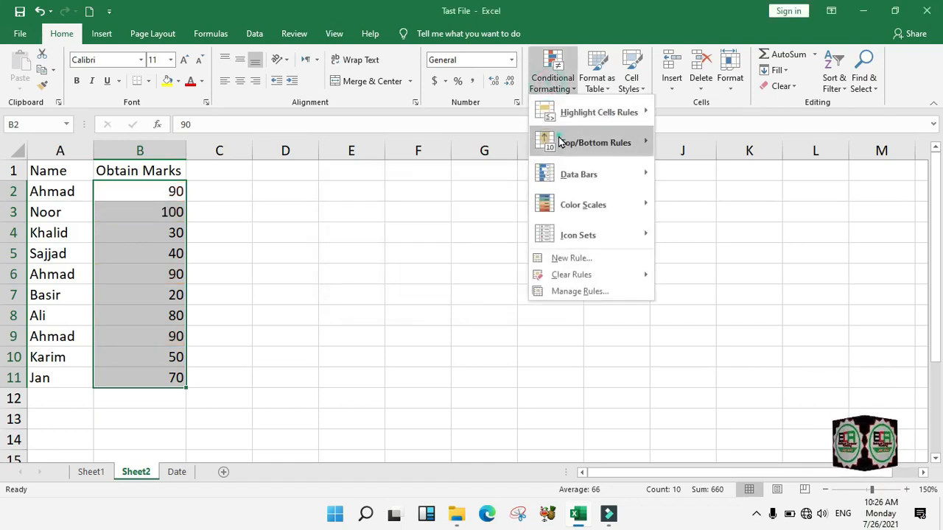
mouse_move(561, 142)
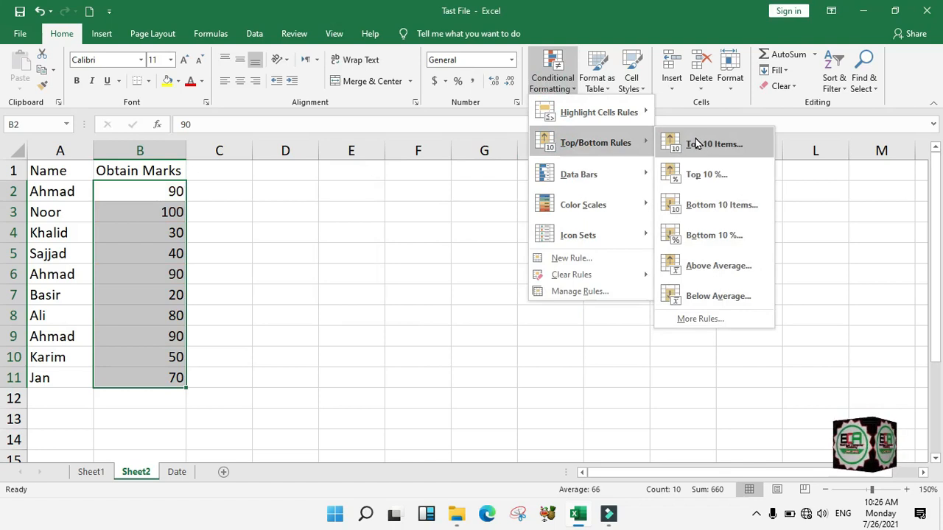
left_click(742, 176)
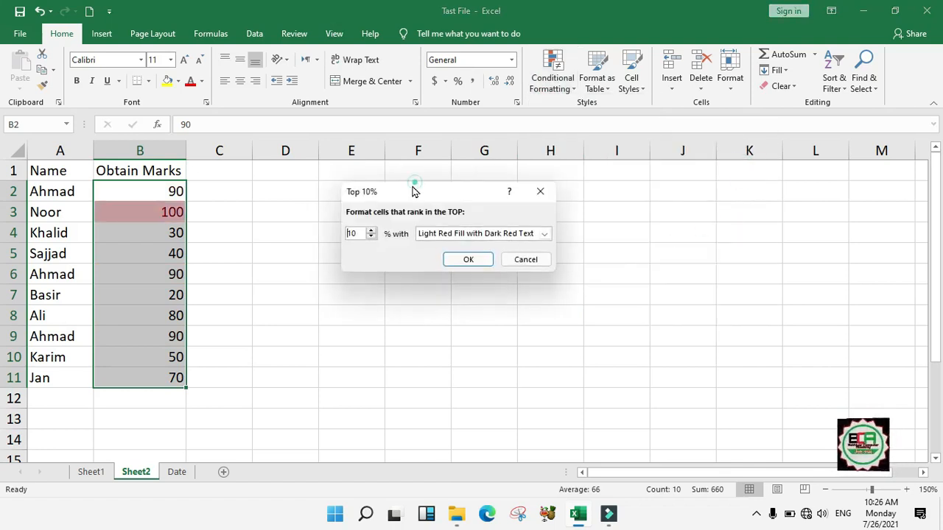
left_click_drag(413, 190, 379, 171)
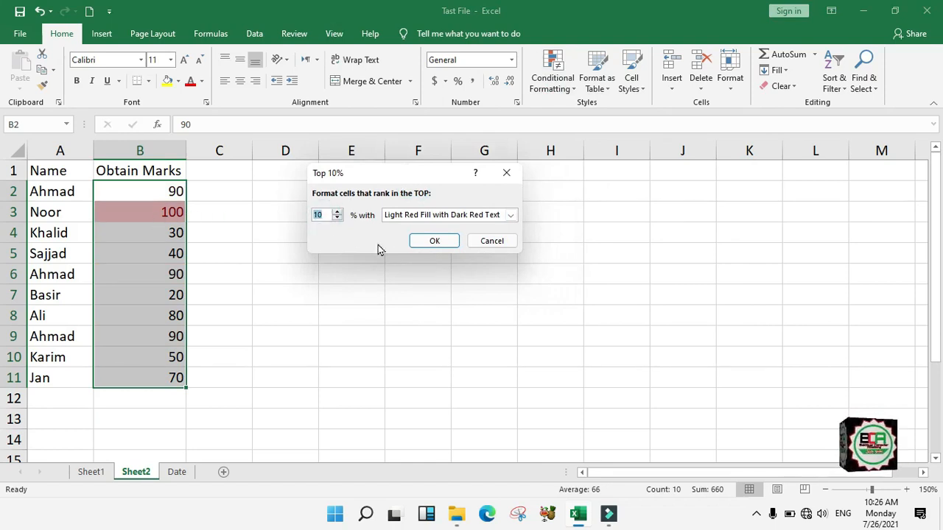
left_click(488, 242)
left_click(566, 96)
left_click(616, 141)
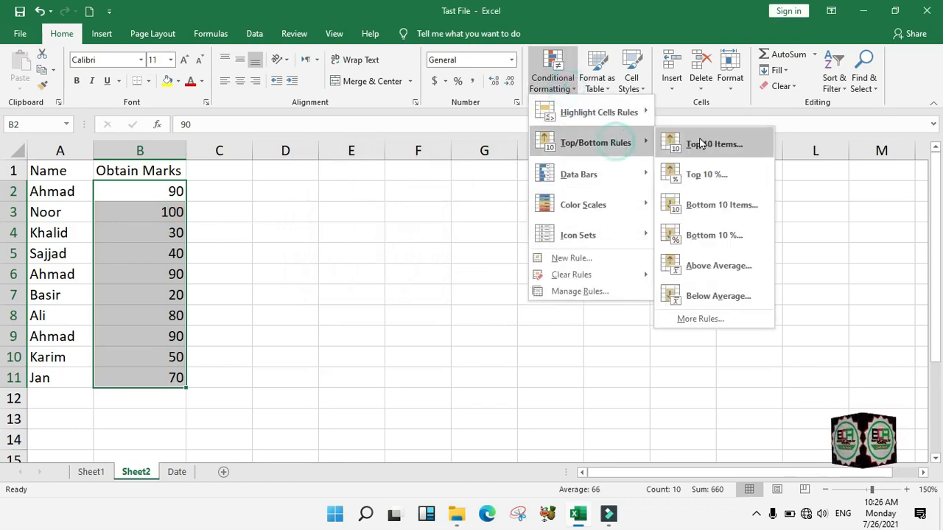
left_click(718, 218)
left_click_drag(396, 185, 457, 227)
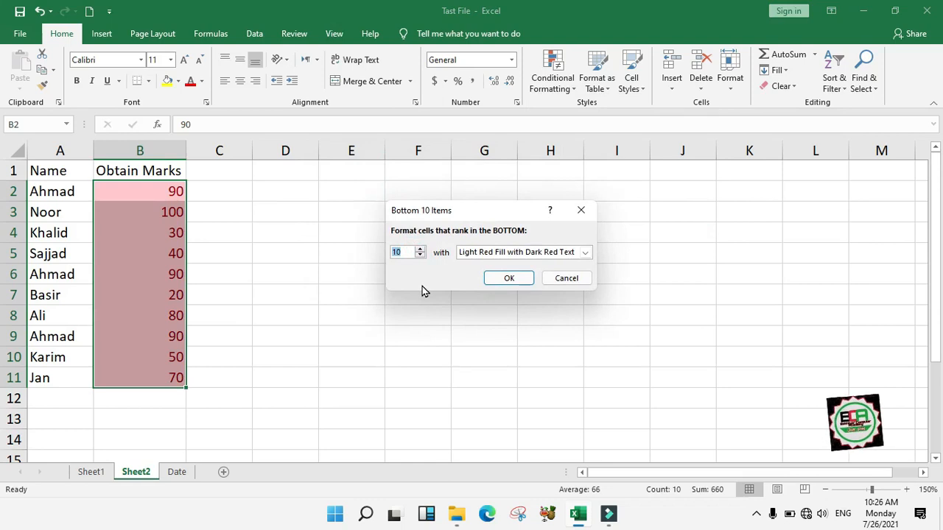
type("7")
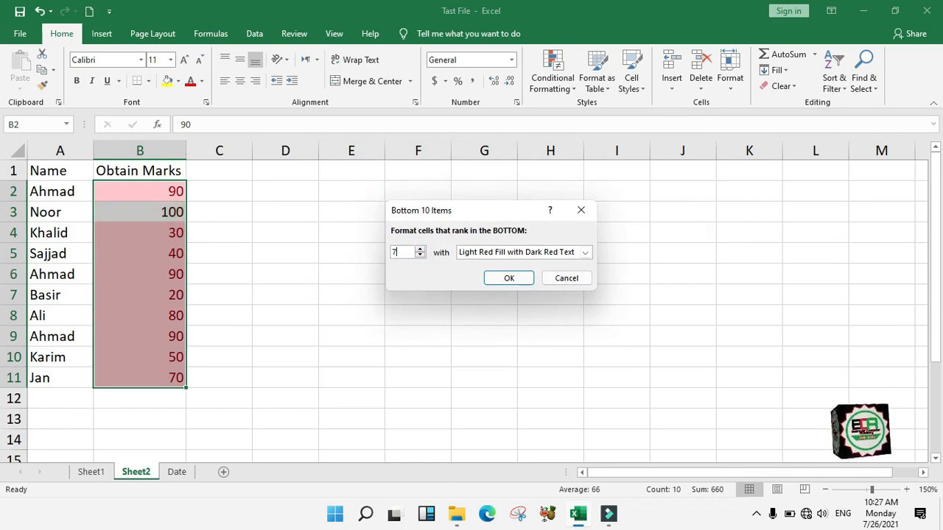
key("BackSpace")
type("1")
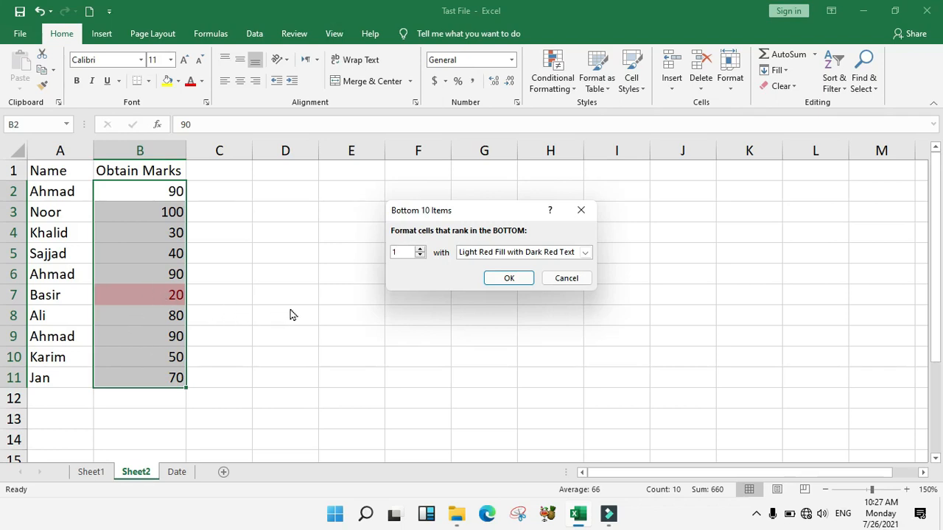
left_click(547, 282)
left_click(563, 86)
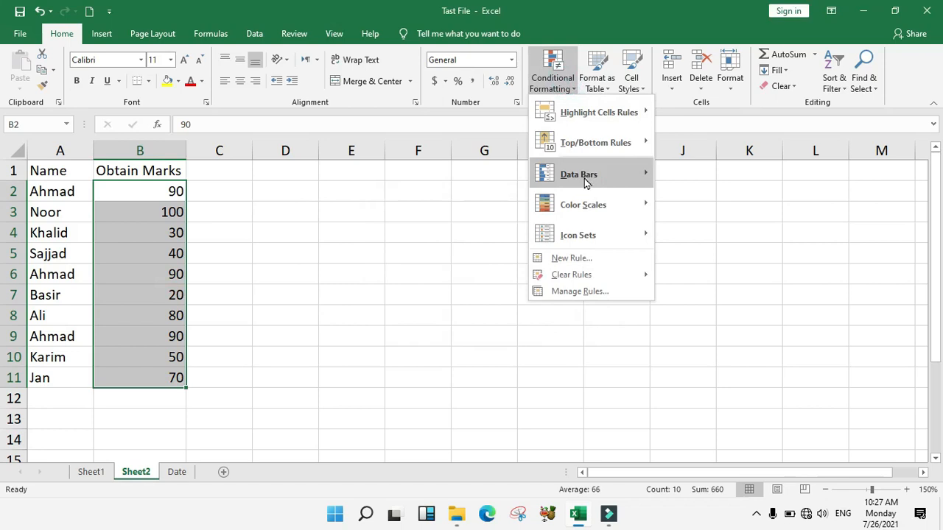
mouse_move(604, 147)
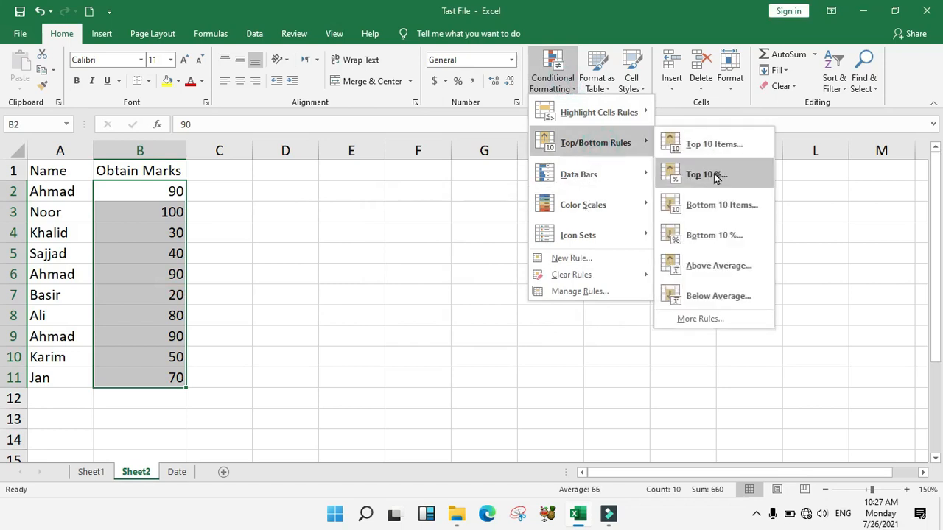
left_click(715, 235)
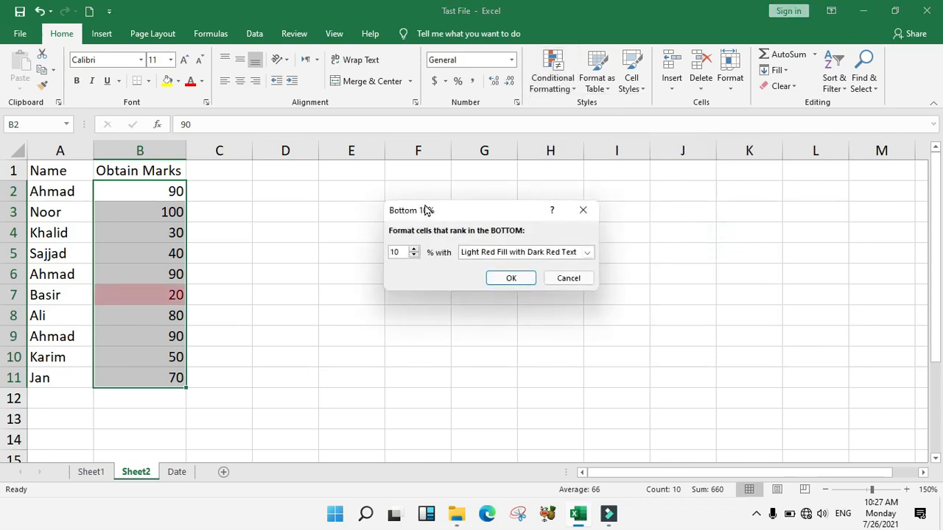
left_click_drag(425, 211, 404, 221)
left_click(547, 288)
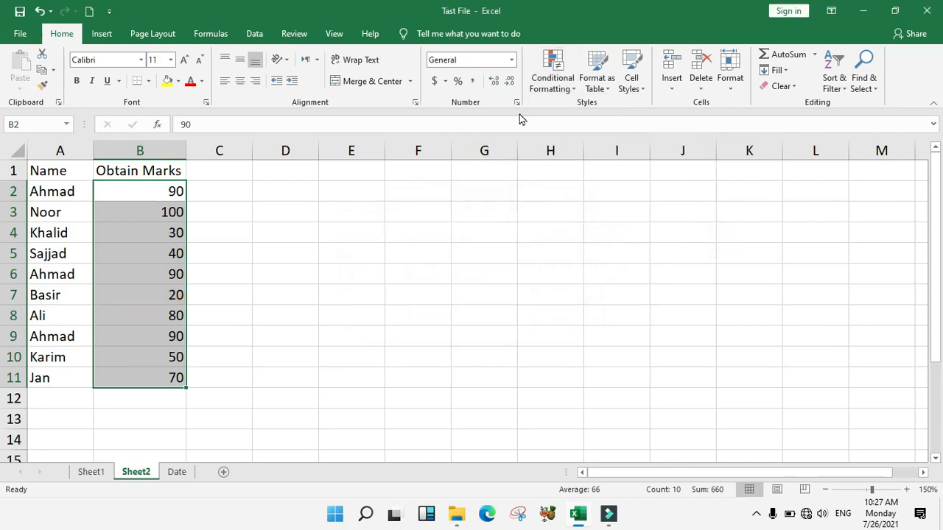
left_click(559, 87)
mouse_move(627, 145)
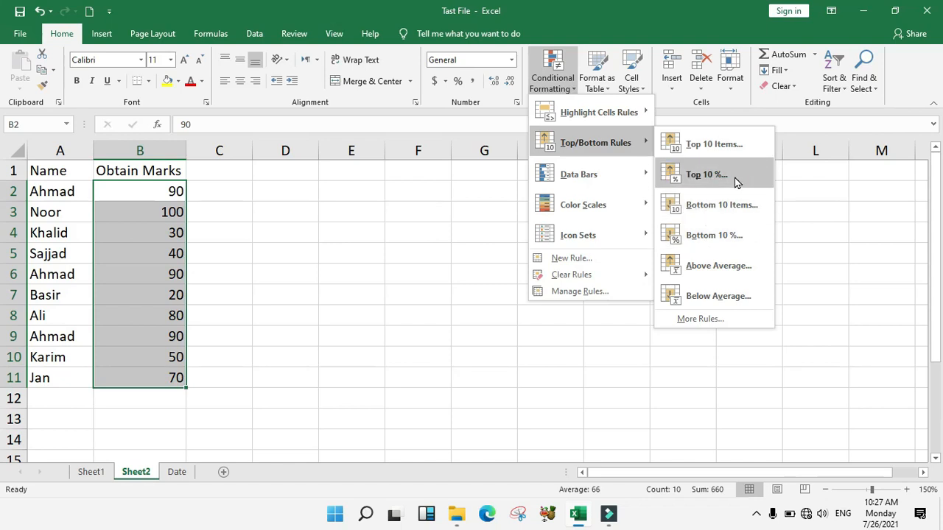
left_click(734, 234)
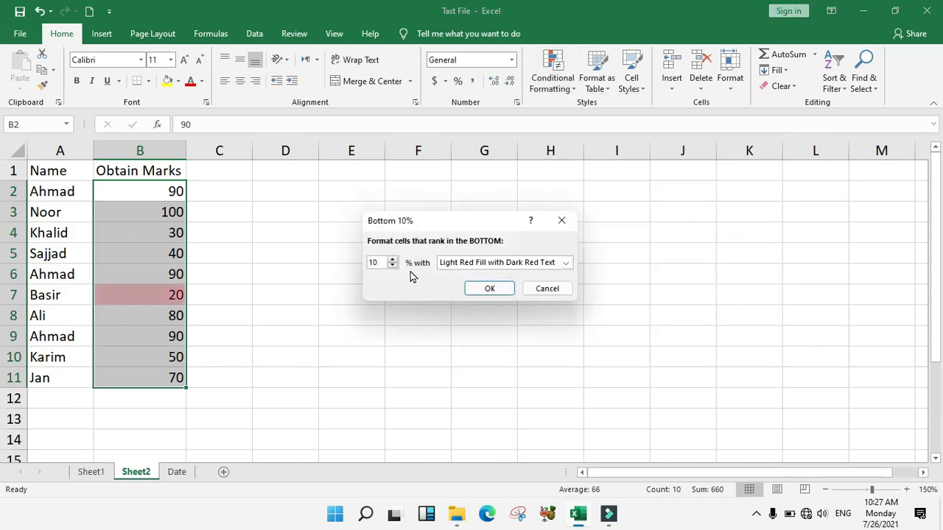
left_click_drag(380, 263, 363, 264)
left_click(553, 295)
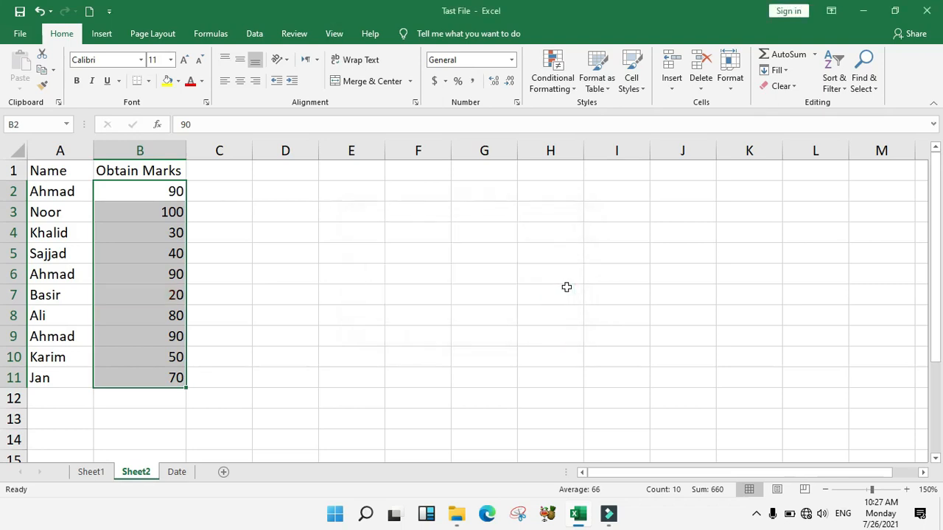
Preview an Above Average rule with yellow fill on the marks, then cancel it
left_click(558, 85)
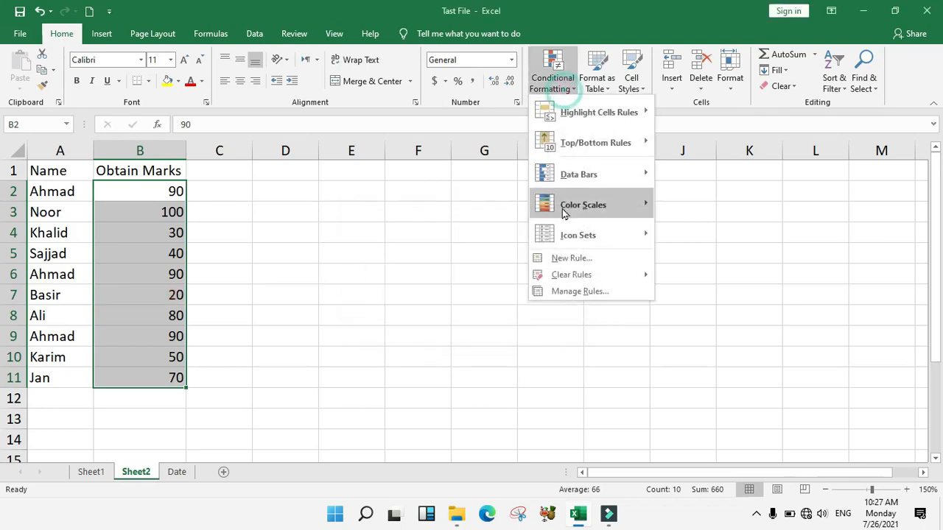
left_click(592, 142)
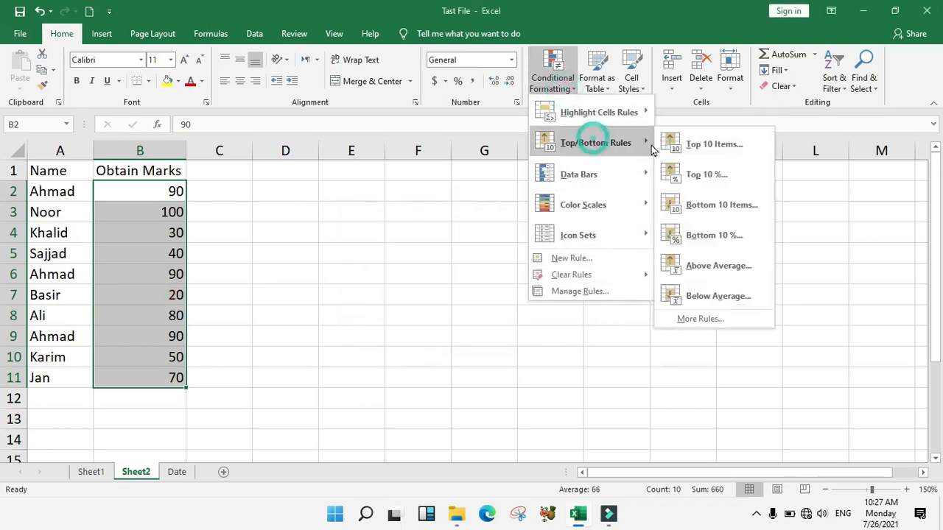
left_click(733, 269)
left_click_drag(440, 230, 405, 178)
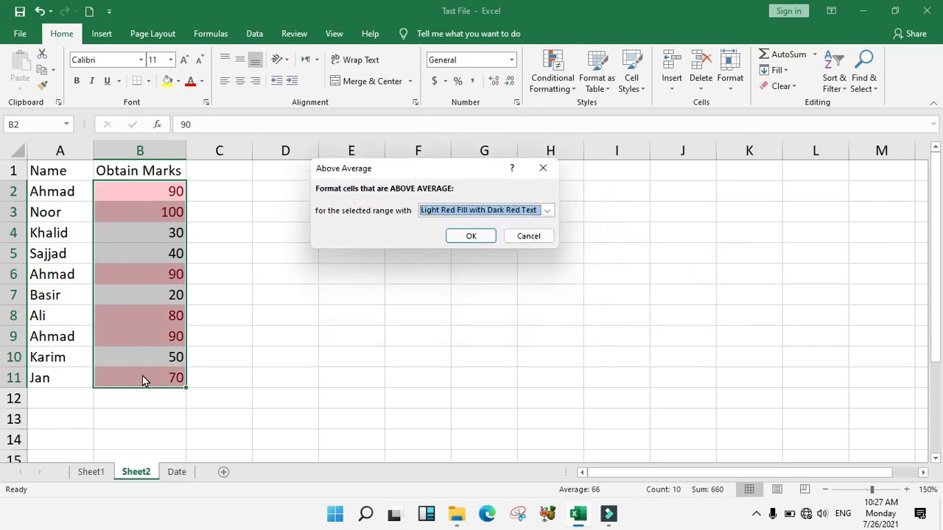
left_click(453, 211)
left_click(437, 256)
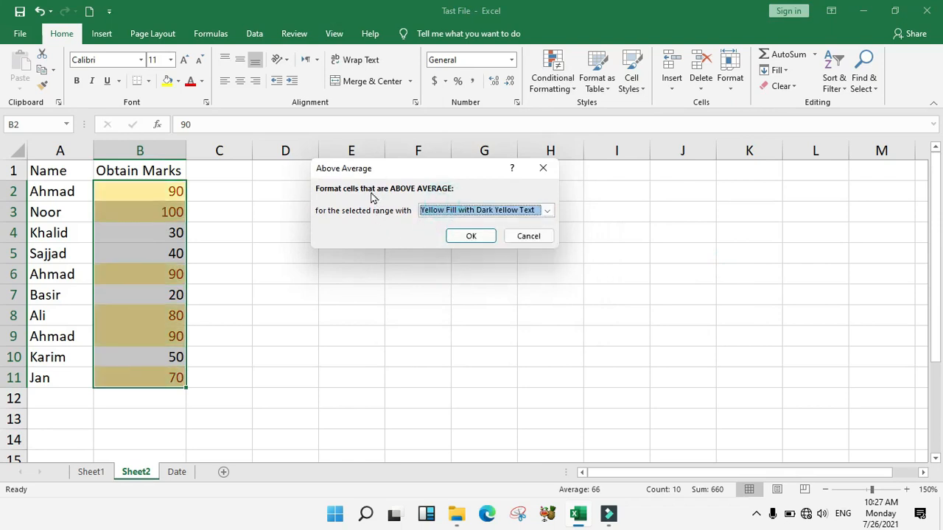
left_click(509, 239)
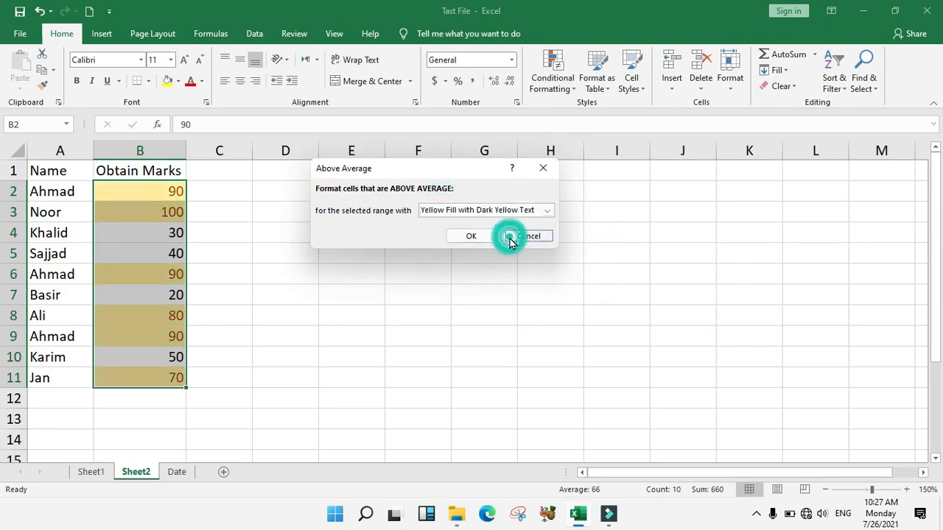
Preview a Below Average rule with green fill, cancel it, and show the Data Bars styles
left_click(553, 74)
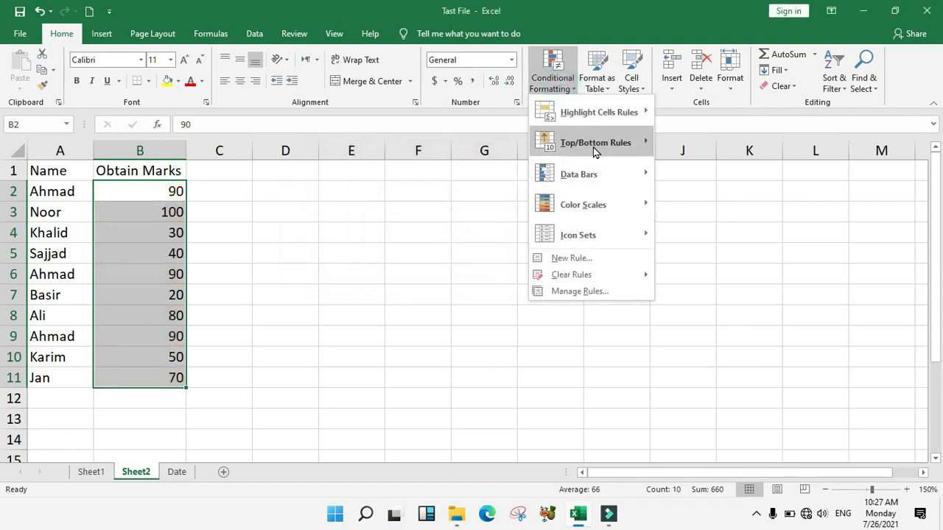
mouse_move(593, 146)
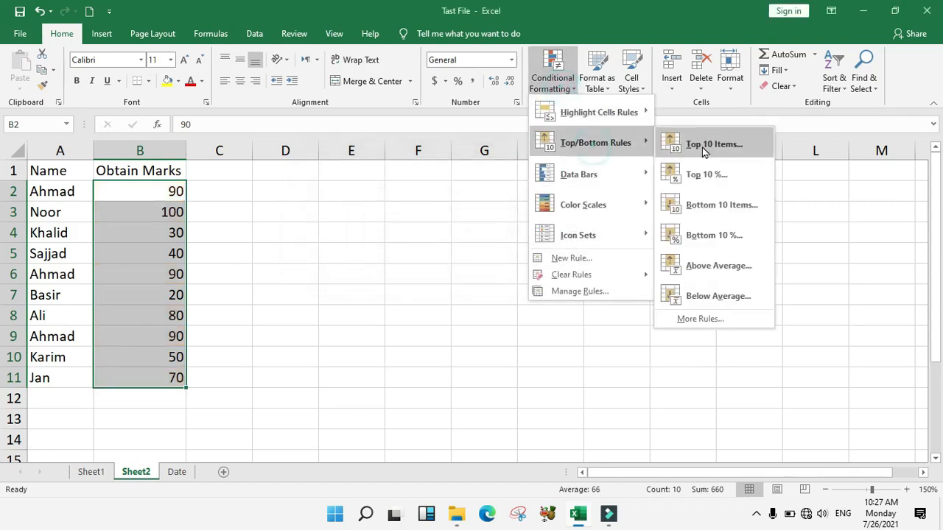
left_click(700, 302)
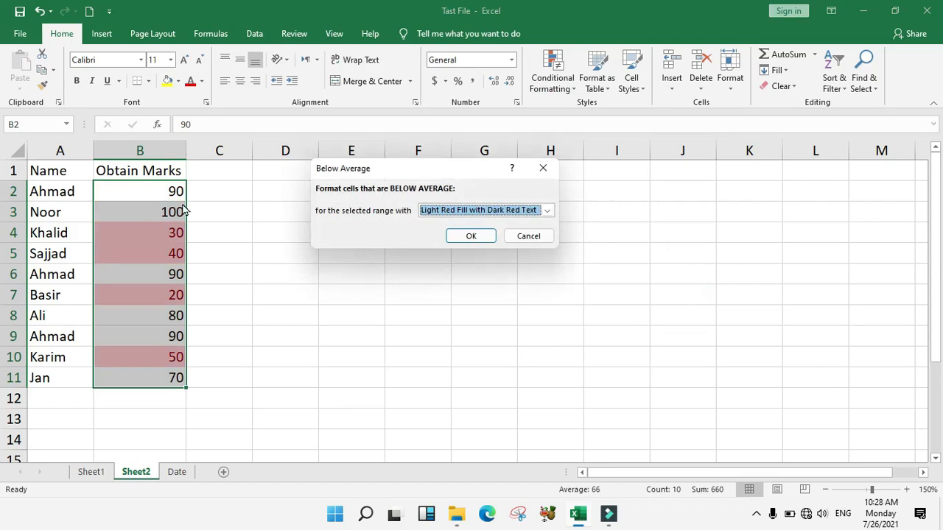
left_click(480, 210)
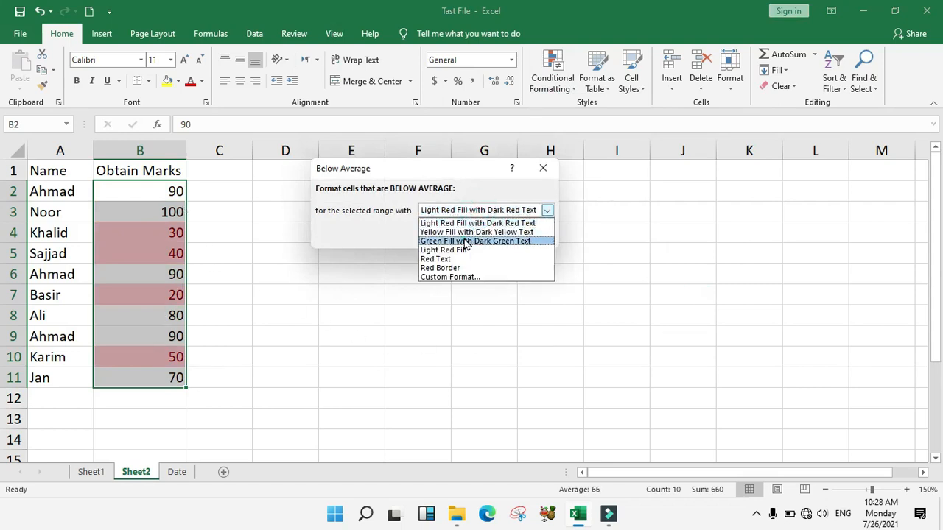
left_click(478, 240)
left_click(528, 236)
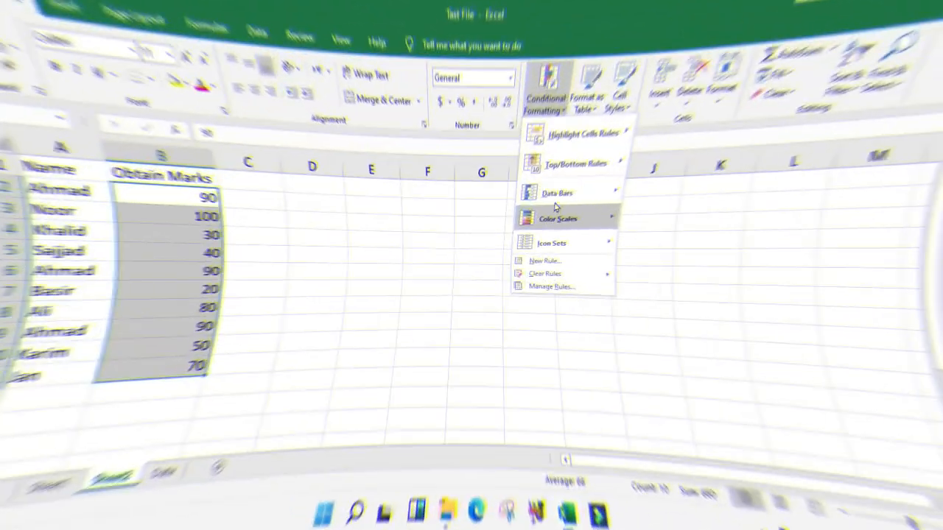
mouse_move(578, 190)
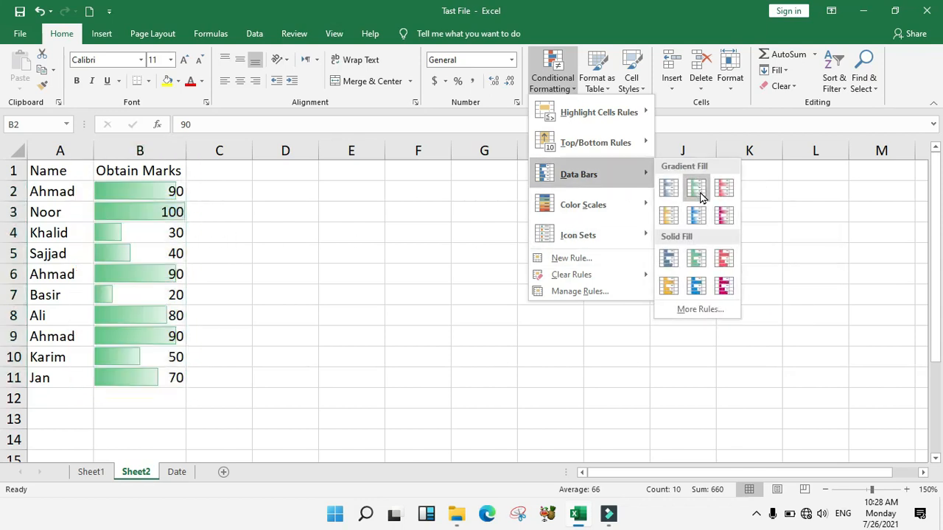
Apply green gradient, then blue solid, then pink gradient data bars to B2:B11
left_click(698, 191)
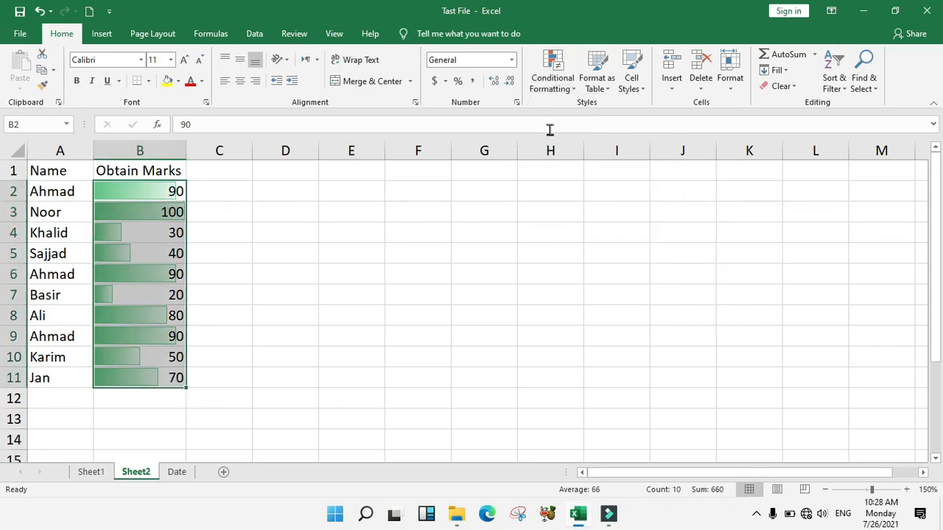
left_click(556, 92)
mouse_move(567, 174)
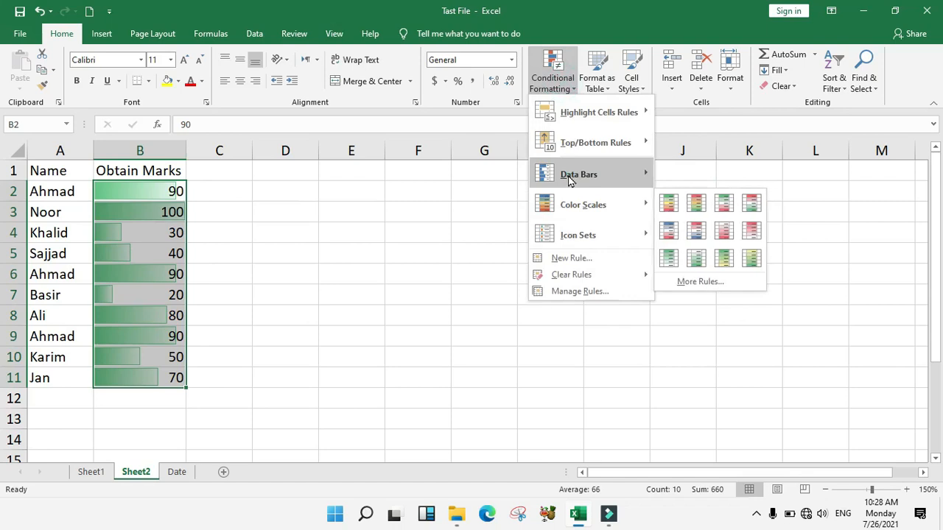
left_click(695, 284)
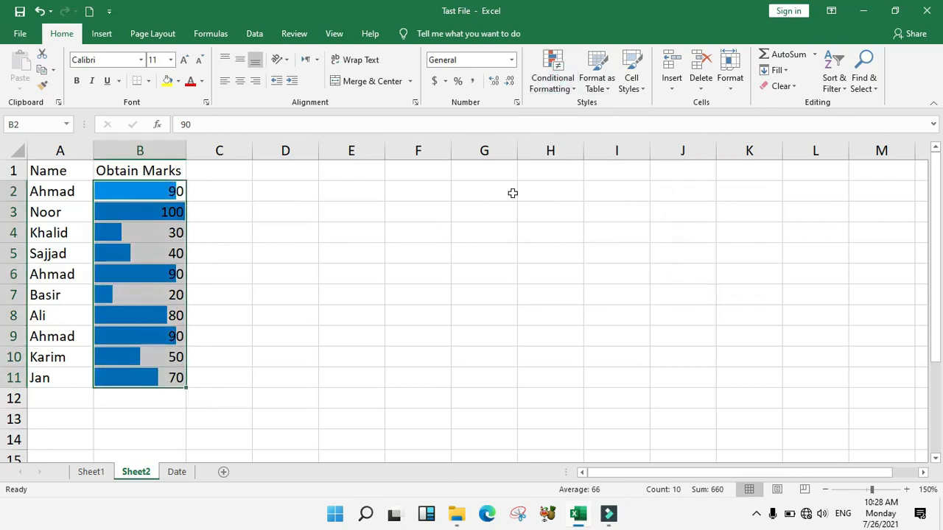
left_click(553, 82)
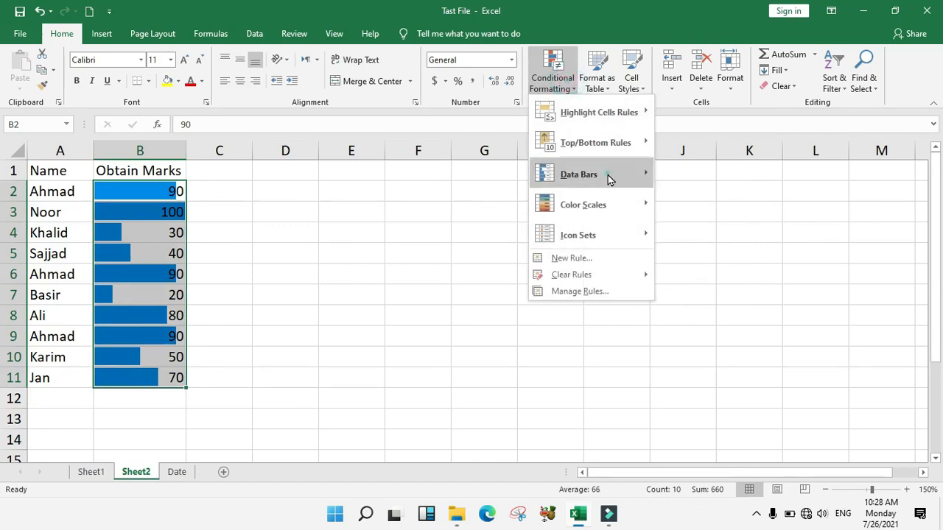
mouse_move(608, 177)
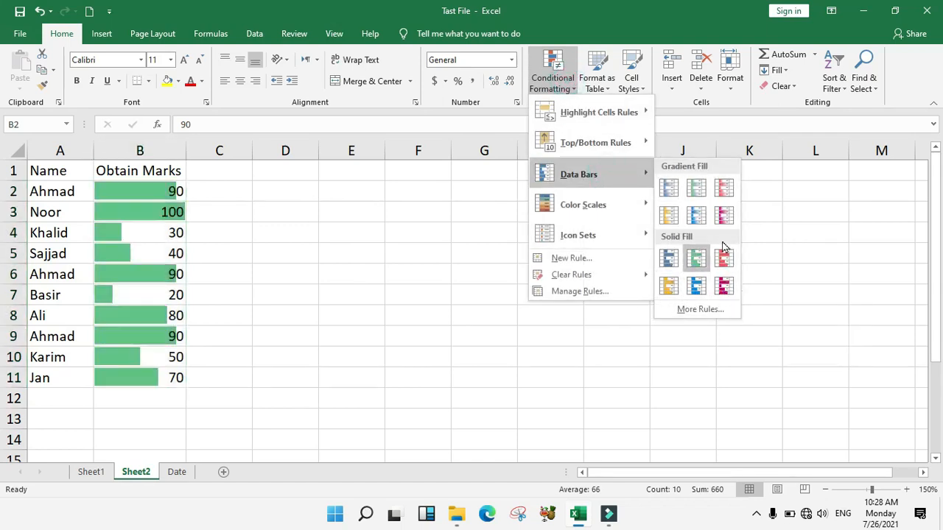
left_click(724, 218)
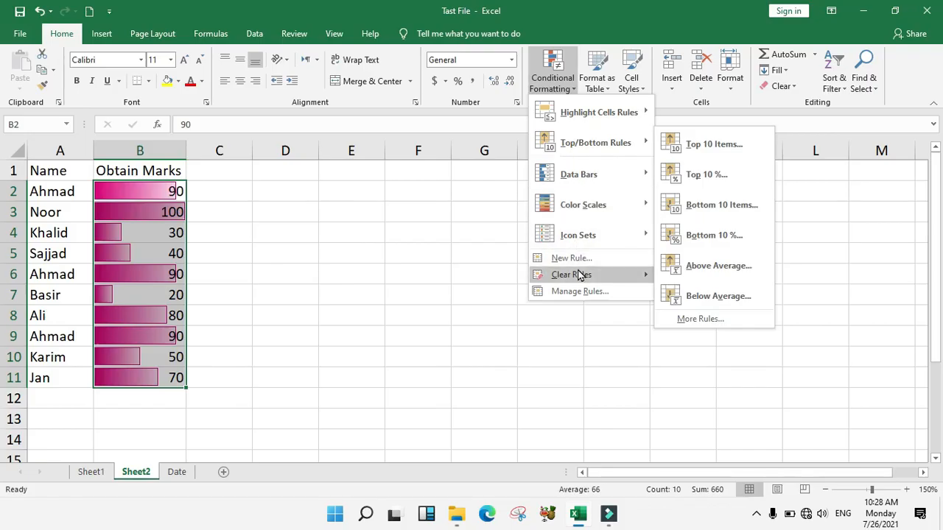
Clear the data bar and colour scale rules from the selected marks in B2:B11
left_click(574, 274)
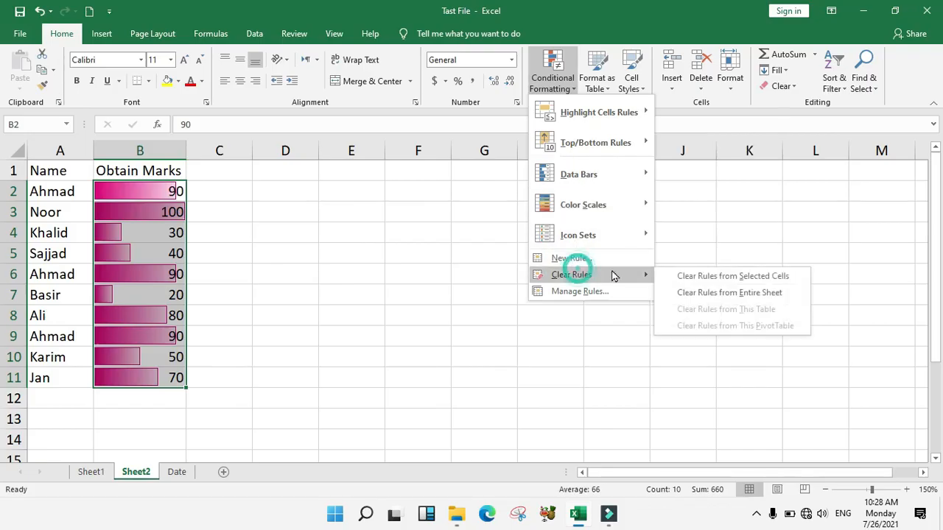
left_click(689, 277)
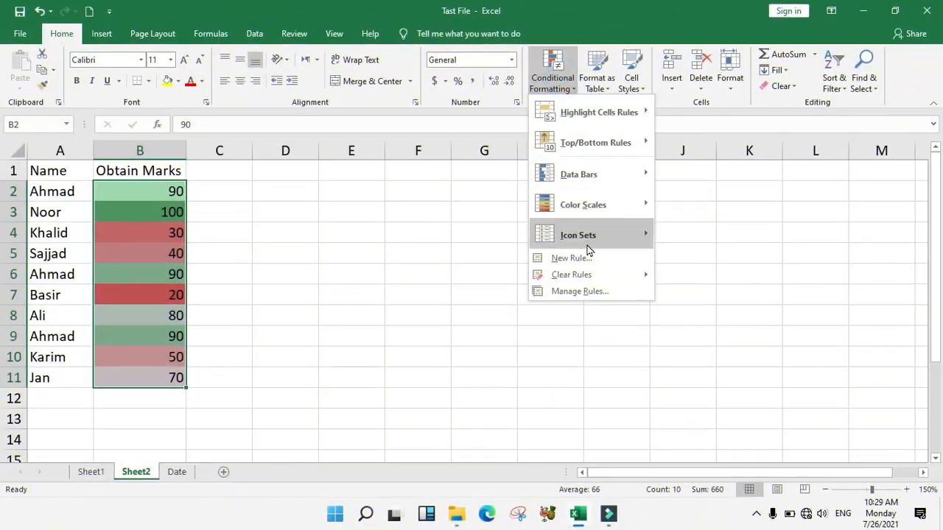
mouse_move(591, 275)
left_click(683, 274)
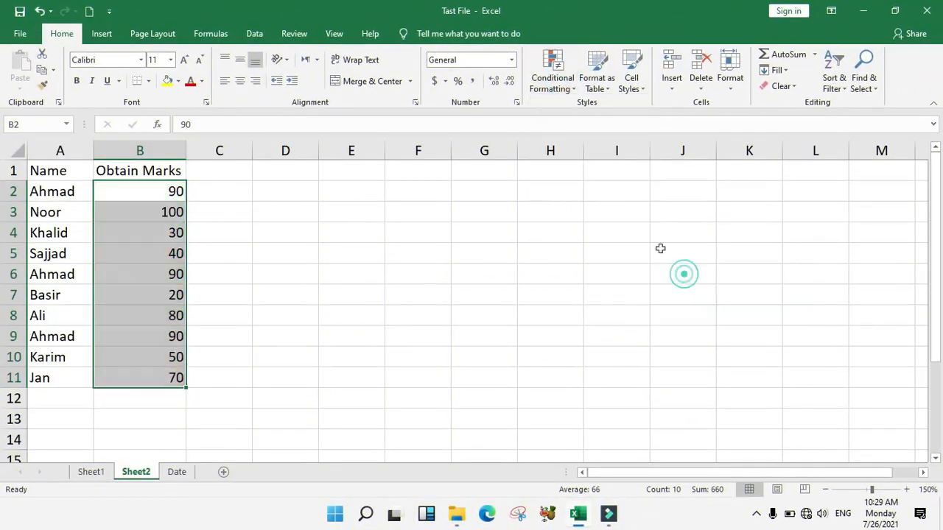
left_click(554, 90)
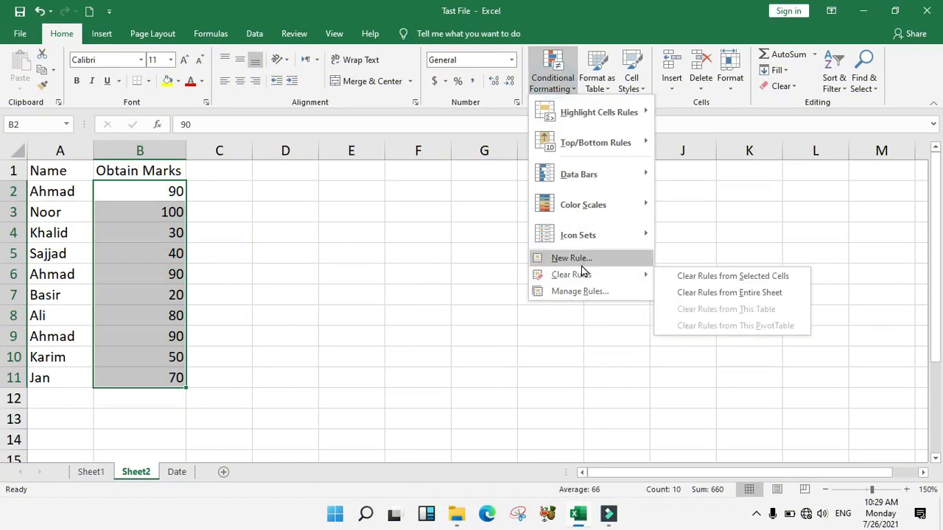
Add the five-level signal-bar Ratings icon set to the marks in B2:B11
mouse_move(579, 214)
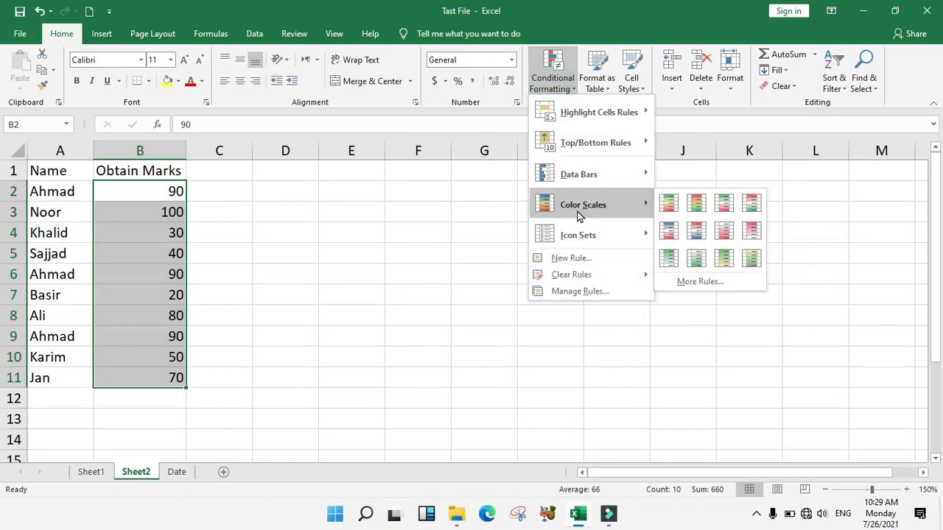
mouse_move(594, 236)
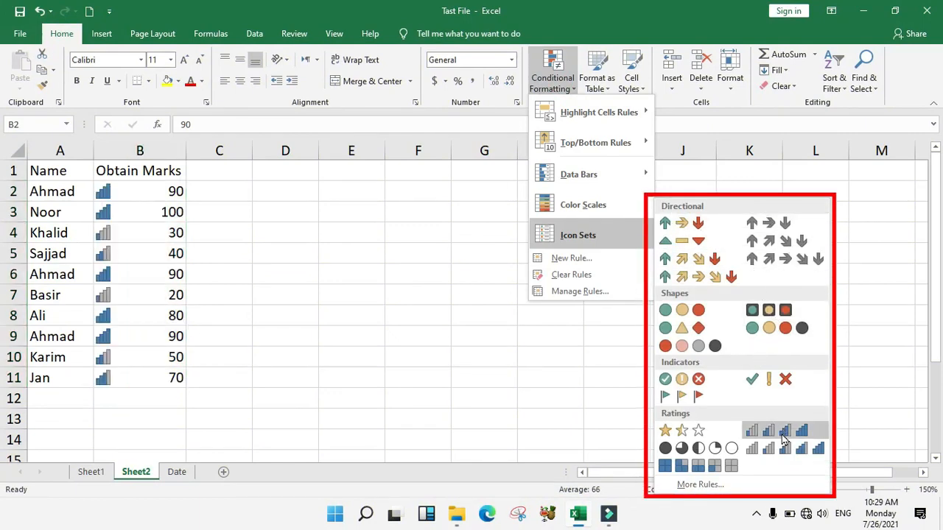
left_click(751, 435)
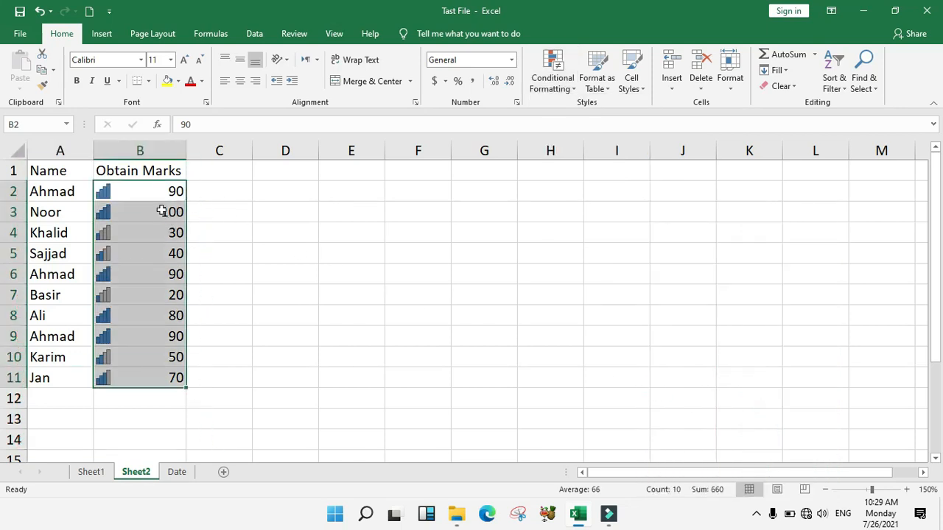
left_click(552, 77)
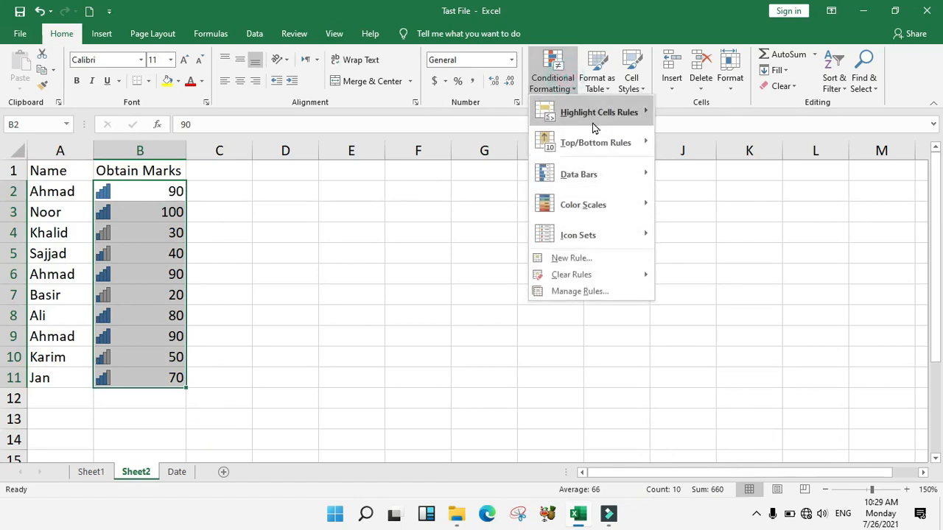
mouse_move(593, 247)
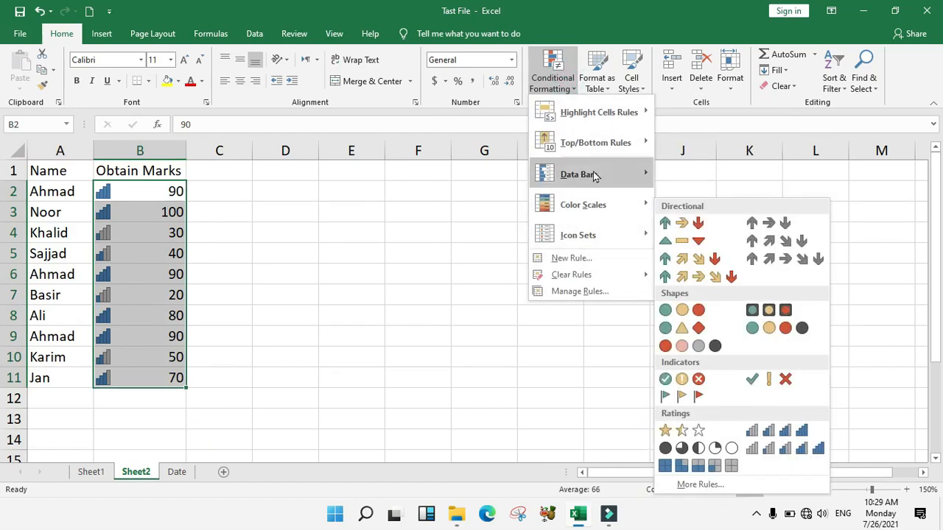